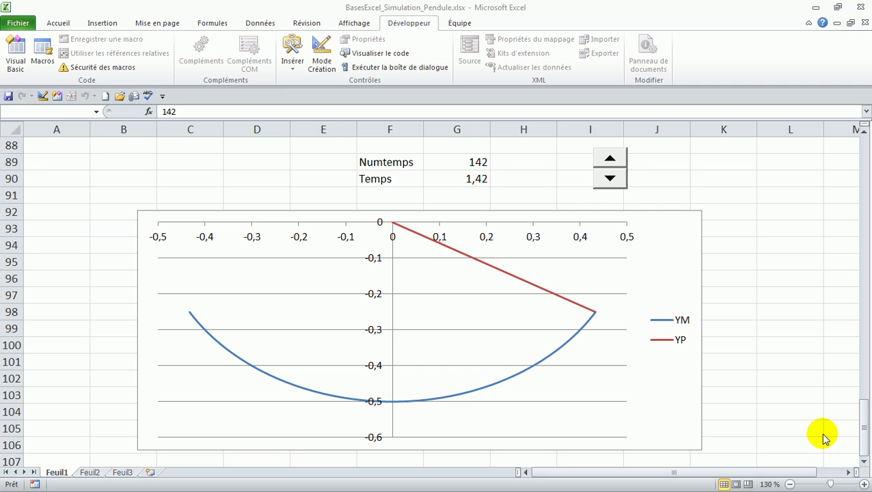
Run Numtemps down from 142 with the spin button, then step it back up to 119
{"action": "left_click", "coordinate": [615, 180]}
{"action": "left_click_drag", "start_coordinate": [616, 180], "coordinate": [617, 116]}
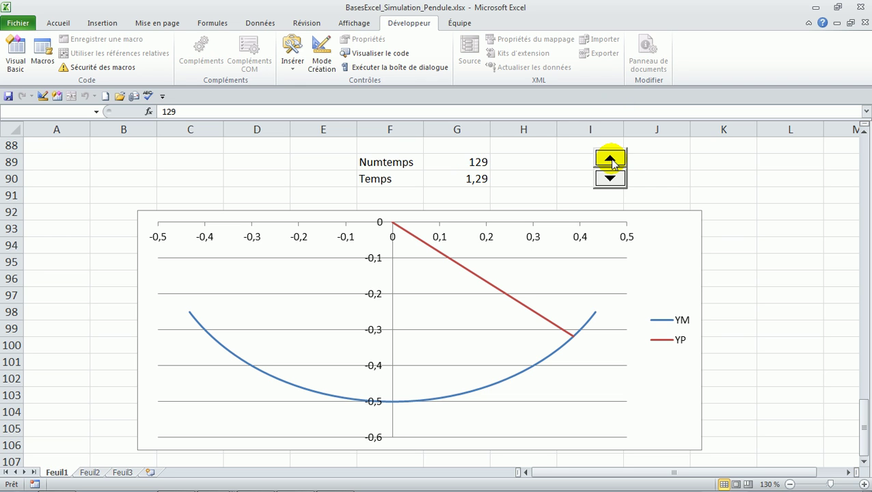
{"action": "left_click", "coordinate": [614, 179]}
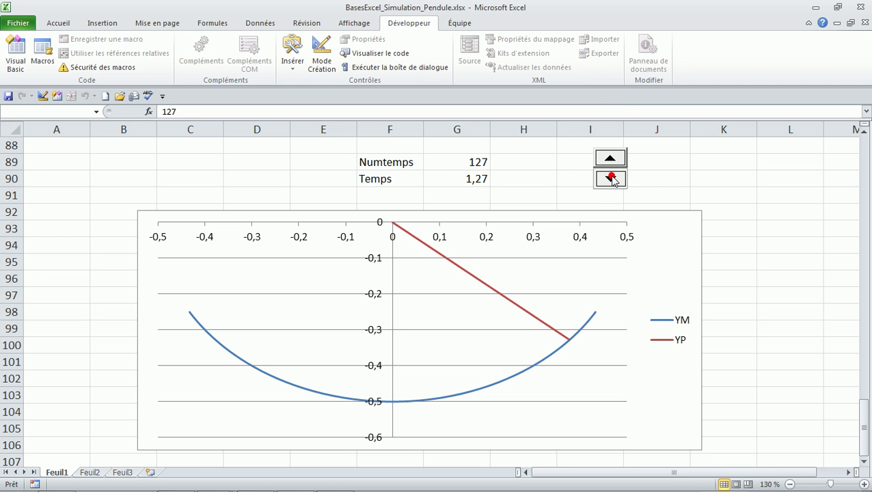
{"action": "left_click_drag", "start_coordinate": [613, 180], "coordinate": [611, 161]}
{"action": "left_click", "coordinate": [611, 160]}
{"action": "left_click", "coordinate": [611, 161]}
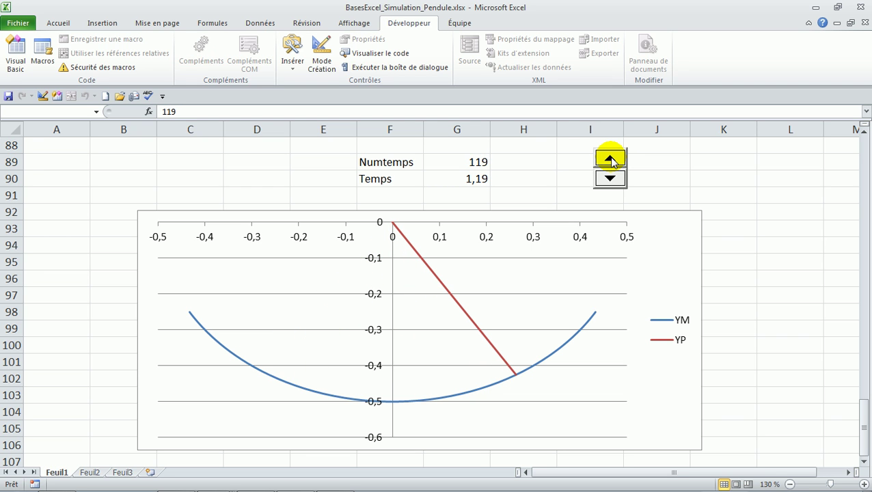
{"action": "left_click", "coordinate": [470, 164]}
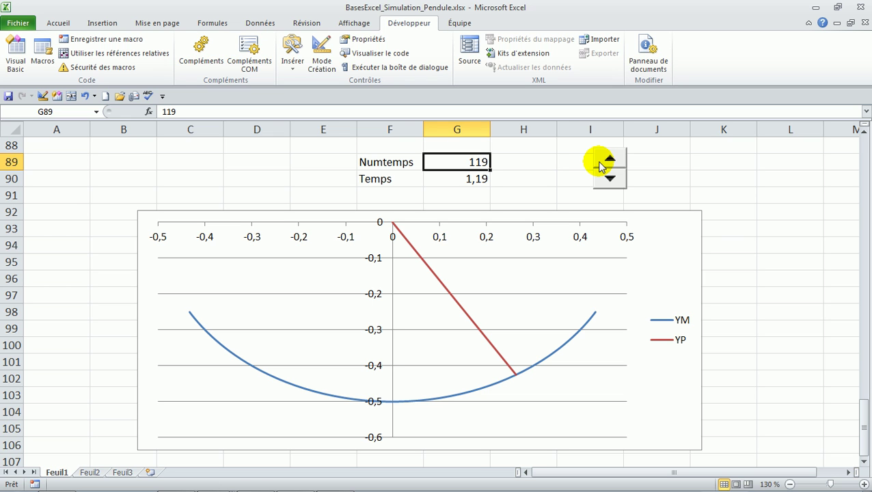
Turn on Mode Création and show the Insérer gallery of form and ActiveX controls
{"action": "left_click", "coordinate": [324, 56]}
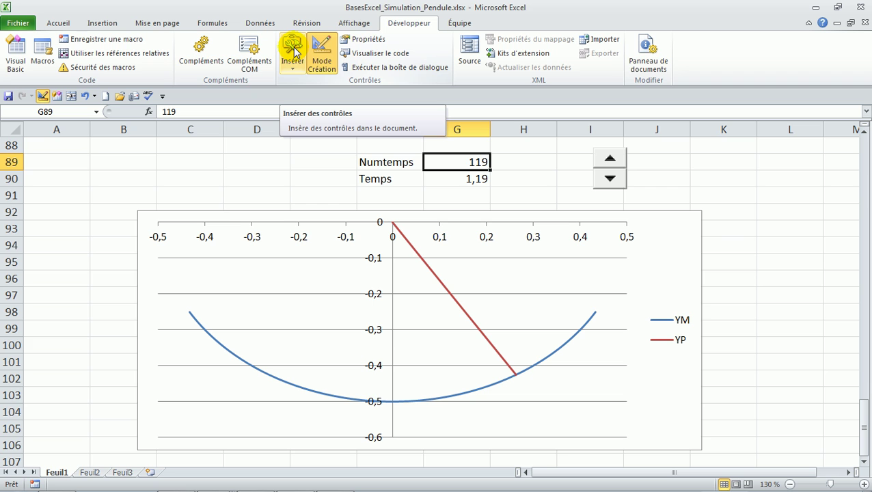
{"action": "left_click", "coordinate": [296, 52]}
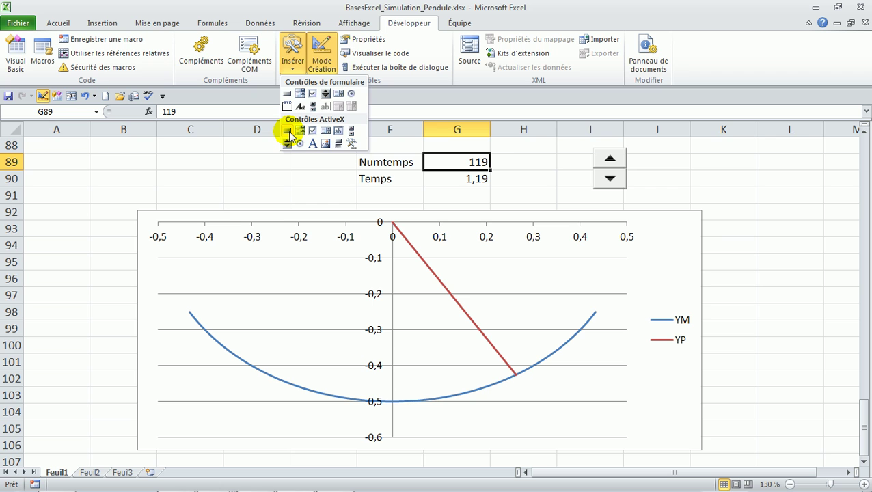
Draw ActiveX CommandButton1 over cells B89–C90 and enlarge it
{"action": "left_click", "coordinate": [288, 131]}
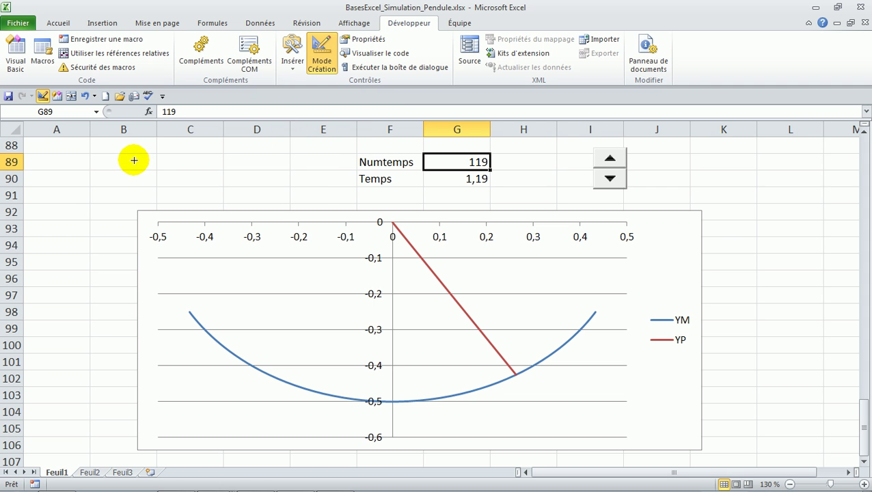
{"action": "left_click_drag", "start_coordinate": [92, 153], "coordinate": [161, 173]}
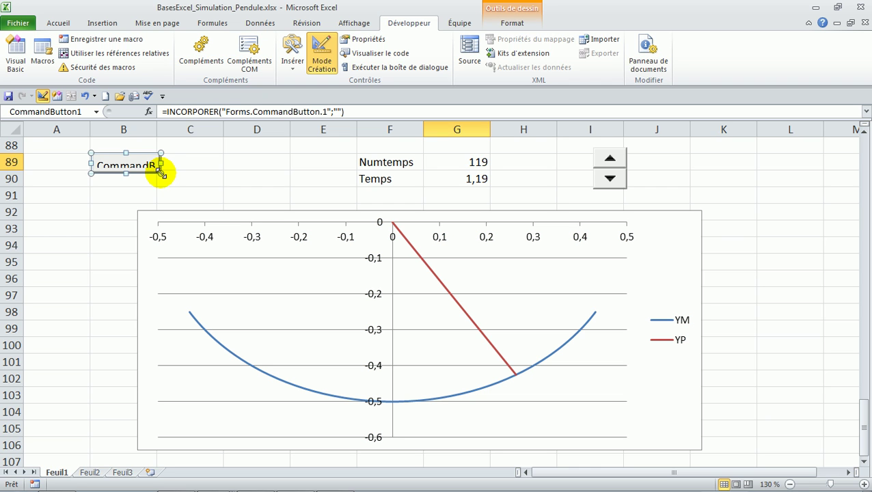
{"action": "left_click_drag", "start_coordinate": [162, 173], "coordinate": [187, 182]}
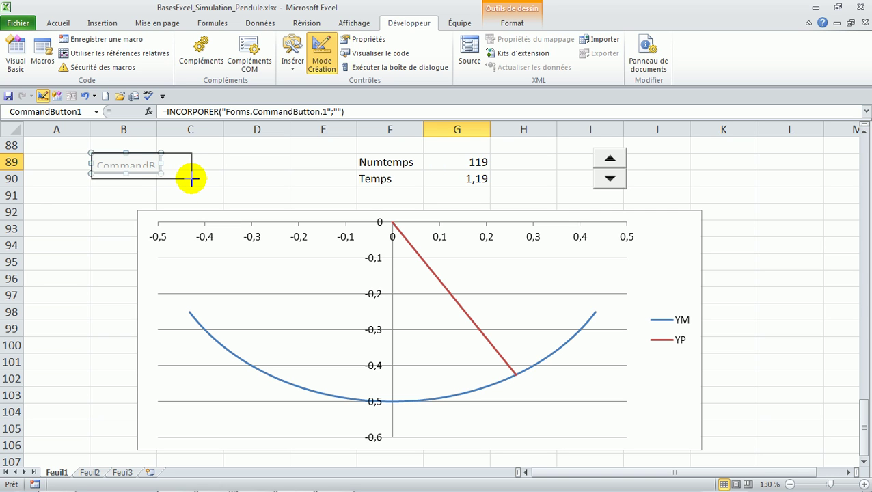
{"action": "left_click_drag", "start_coordinate": [187, 182], "coordinate": [192, 179]}
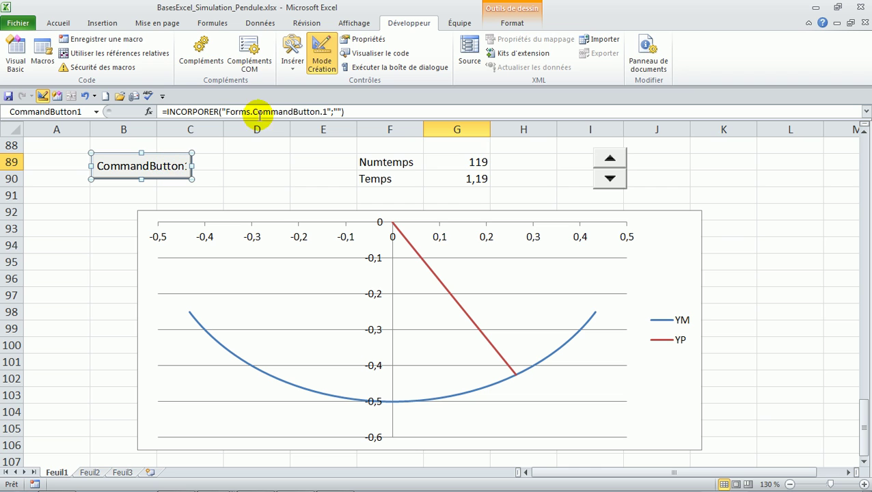
{"action": "left_click", "coordinate": [294, 63]}
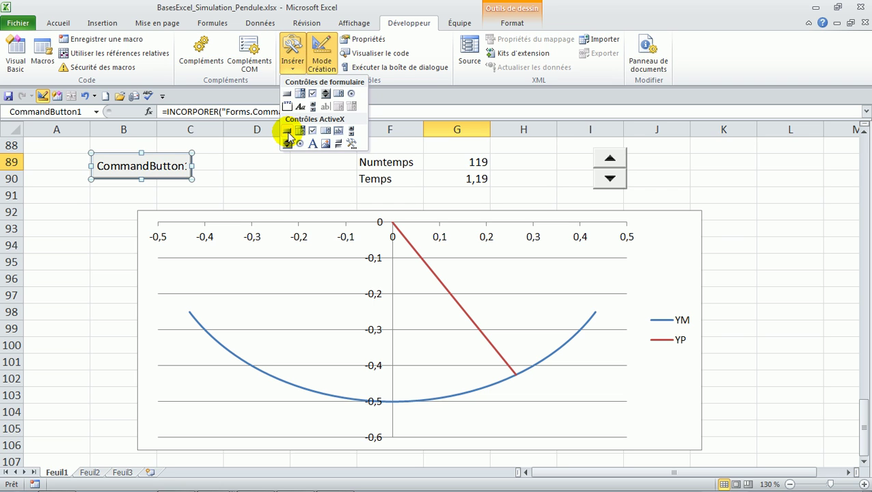
Draw ActiveX CommandButton2 just right of CommandButton1
{"action": "left_click", "coordinate": [287, 131]}
{"action": "left_click_drag", "start_coordinate": [205, 153], "coordinate": [307, 179]}
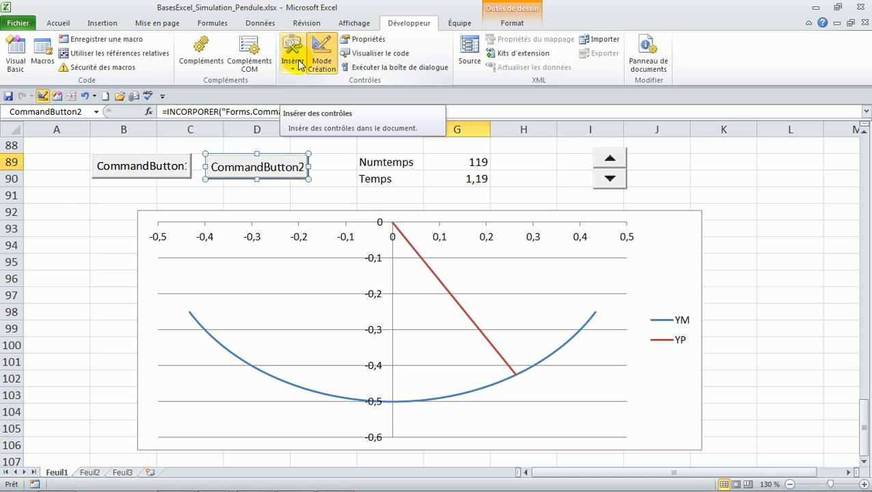
{"action": "left_click", "coordinate": [298, 65]}
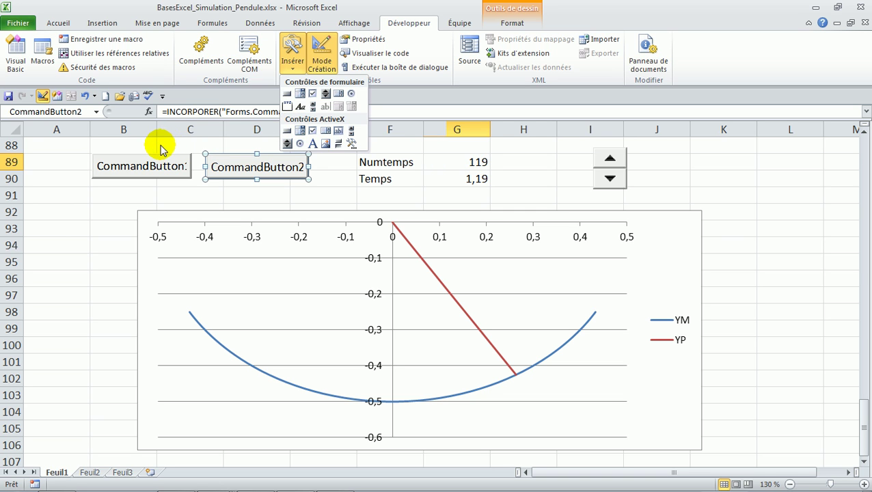
Dismiss the controls gallery and select CommandButton1
{"action": "left_click", "coordinate": [130, 145]}
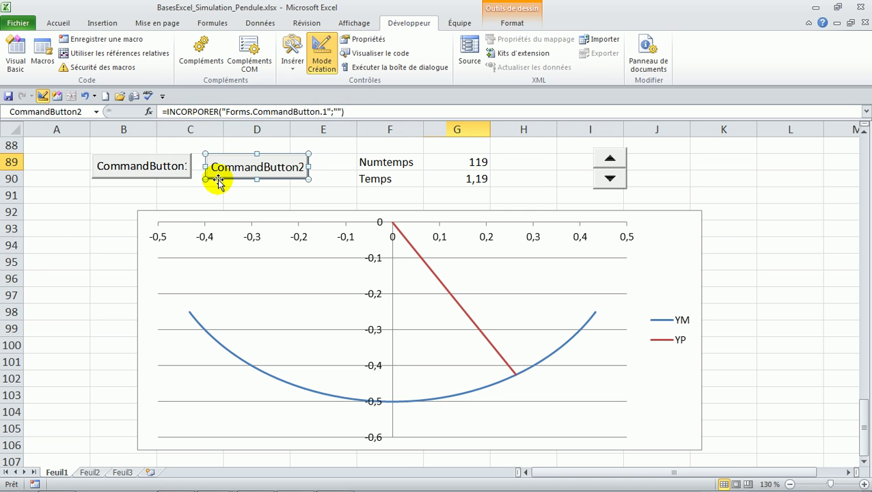
{"action": "left_click", "coordinate": [182, 175]}
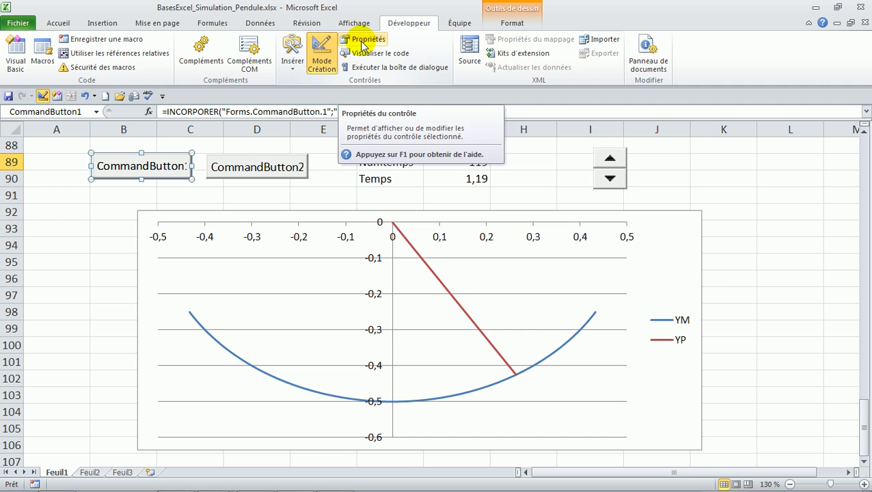
Show CommandButton1's Properties window and move it clear of the buttons
{"action": "left_click", "coordinate": [362, 43]}
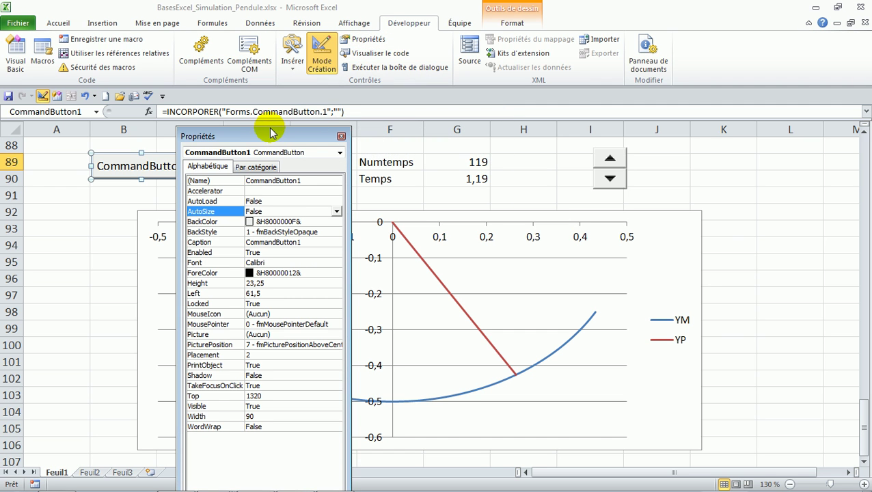
{"action": "mouse_move", "coordinate": [270, 128]}
{"action": "left_mouse_down"}
{"action": "mouse_move", "coordinate": [269, 227]}
{"action": "mouse_move", "coordinate": [466, 170]}
{"action": "left_mouse_up"}
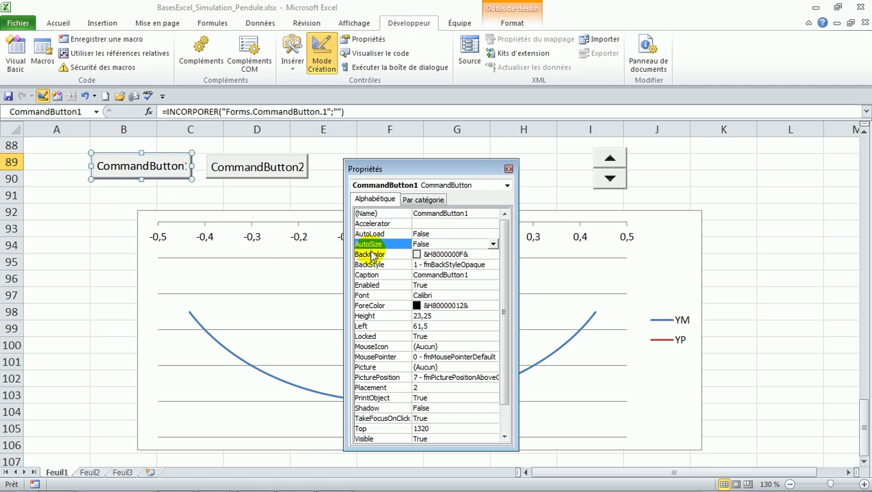
Set CommandButton1's Caption to Animer
{"action": "left_click", "coordinate": [379, 276]}
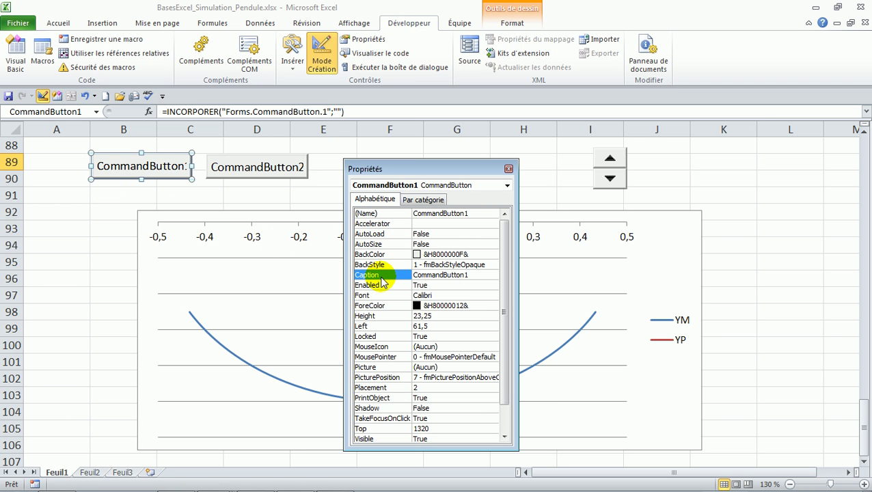
{"action": "double_click", "coordinate": [390, 272]}
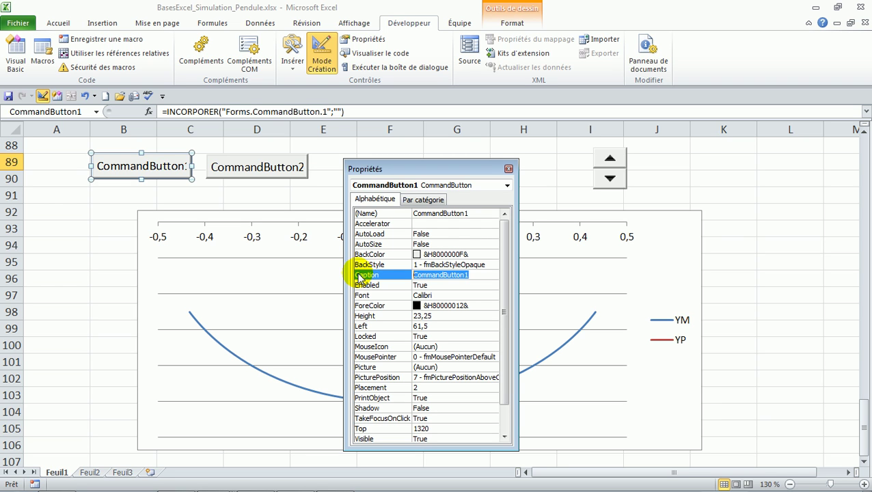
{"action": "type", "text": "Animer"}
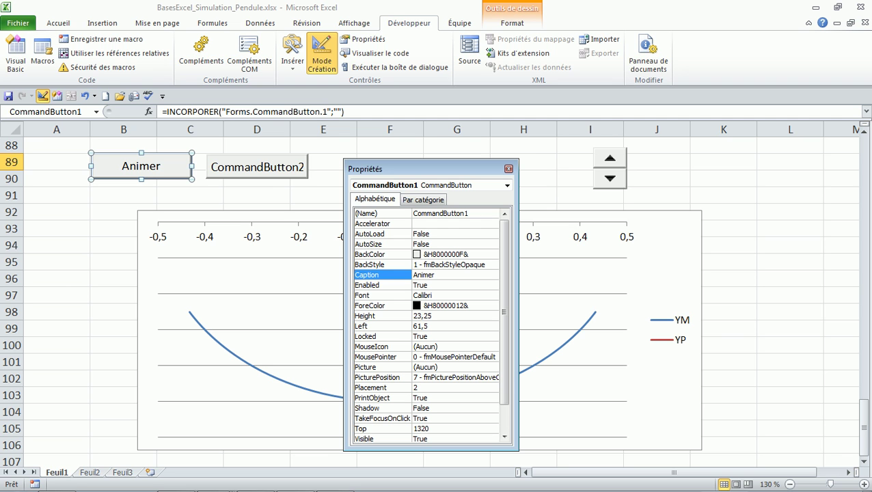
Set CommandButton2's Caption to Arreter, then reselect the Animer button
{"action": "left_click", "coordinate": [239, 176]}
{"action": "double_click", "coordinate": [443, 275]}
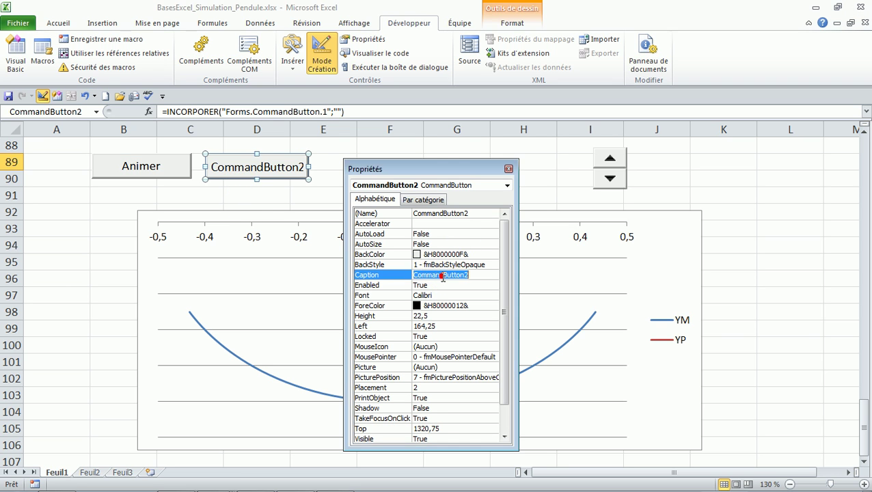
{"action": "type", "text": "Arreter"}
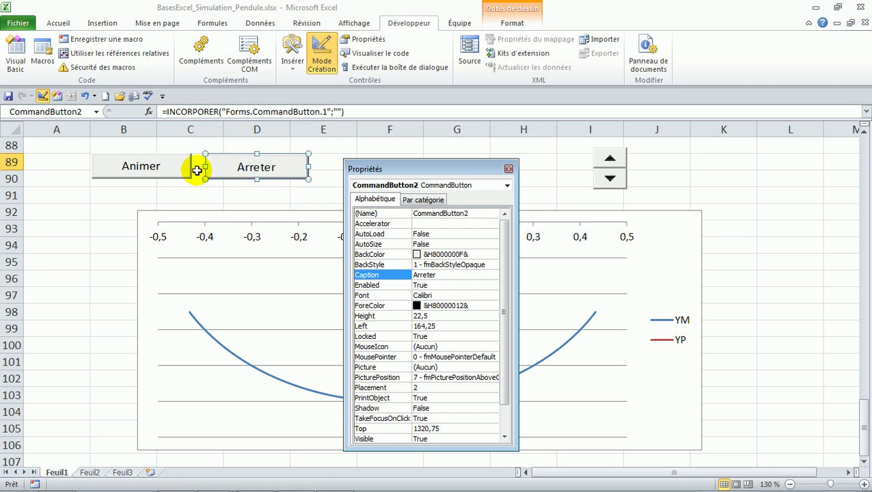
{"action": "left_click", "coordinate": [183, 175]}
{"action": "left_click", "coordinate": [183, 175]}
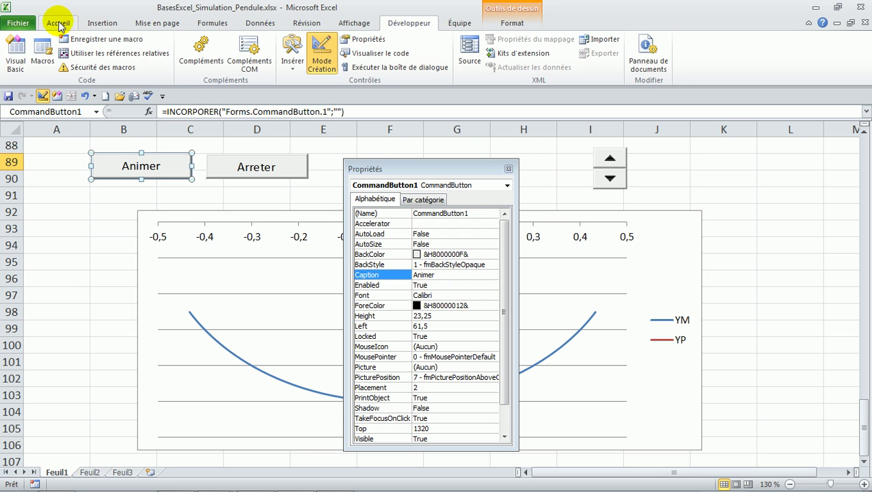
Look over the Général page of Options Excel and close it unchanged
{"action": "left_click", "coordinate": [23, 26]}
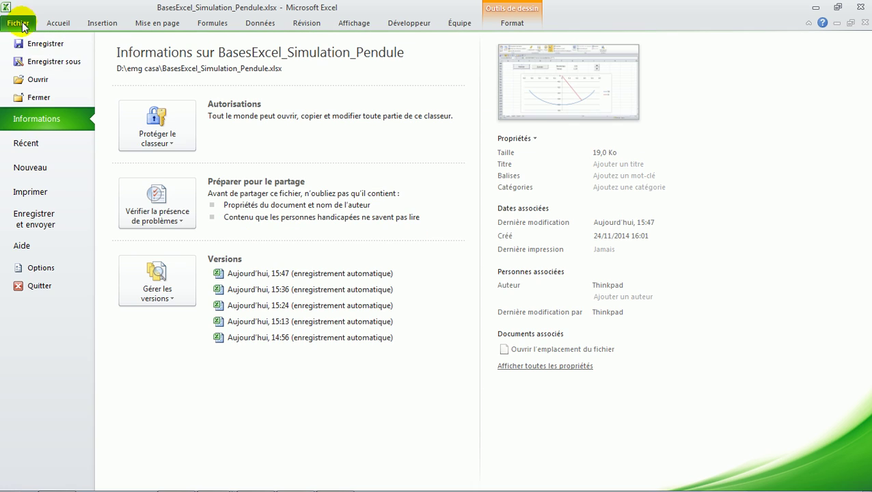
{"action": "left_click", "coordinate": [55, 271]}
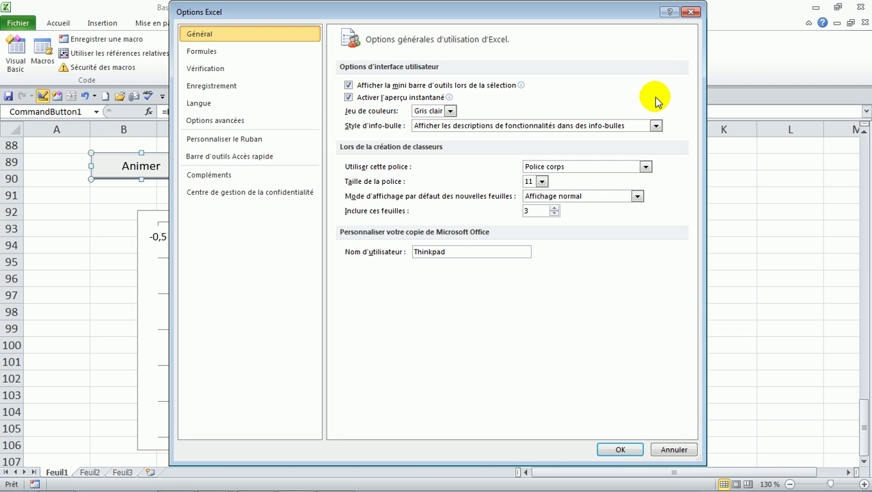
{"action": "left_click", "coordinate": [691, 12]}
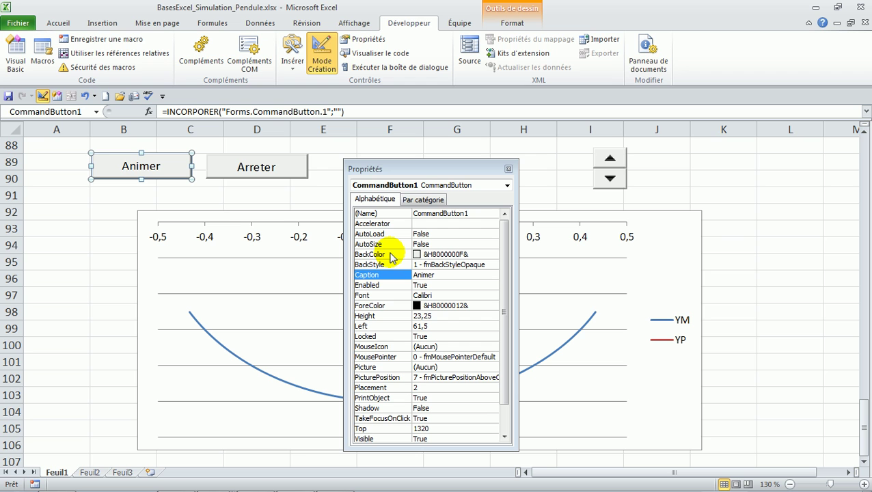
Set Animer's BackColor to palette green (&H0000FF00&), after briefly trying red
{"action": "left_click", "coordinate": [391, 256]}
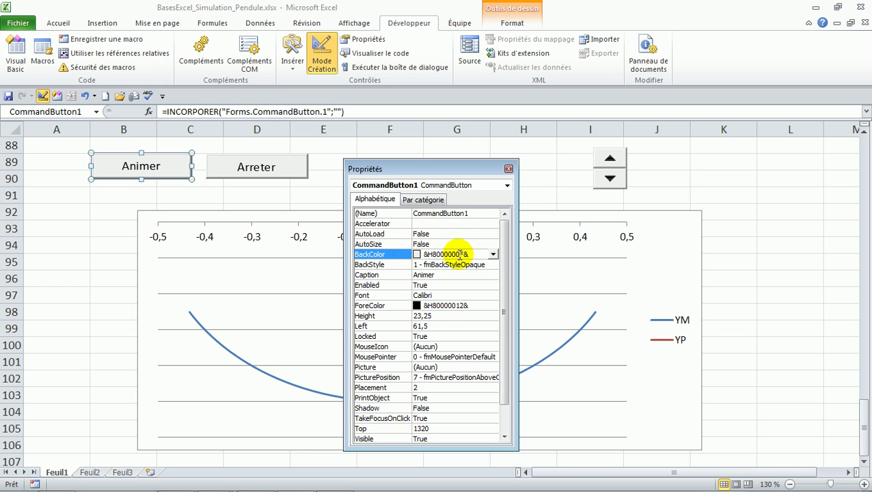
{"action": "left_click", "coordinate": [492, 255]}
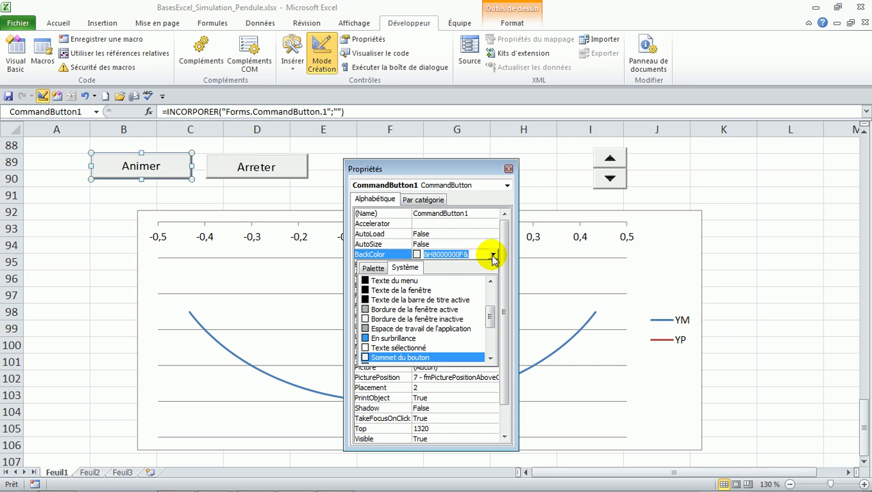
{"action": "left_click", "coordinate": [375, 268]}
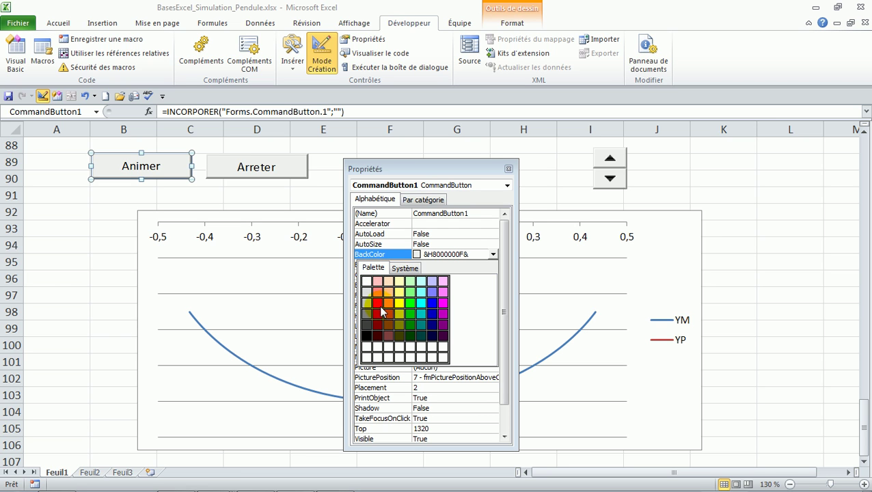
{"action": "left_click", "coordinate": [379, 304]}
{"action": "left_click", "coordinate": [253, 164]}
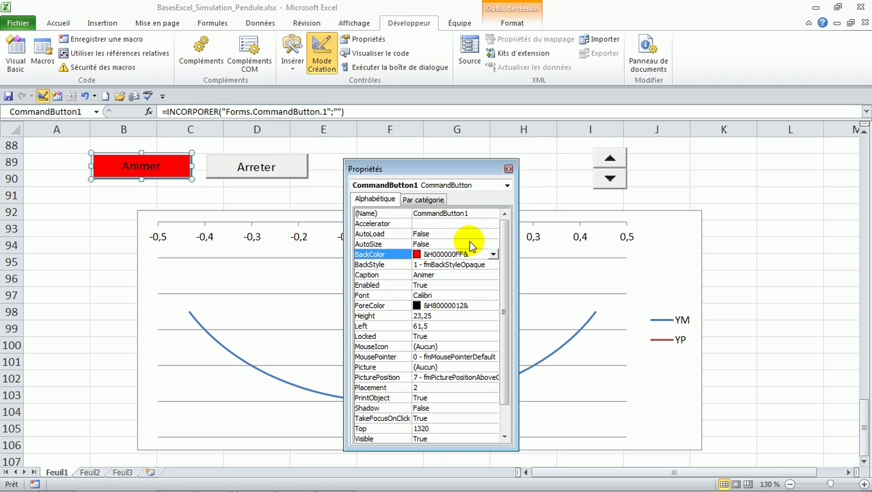
{"action": "left_click", "coordinate": [493, 255]}
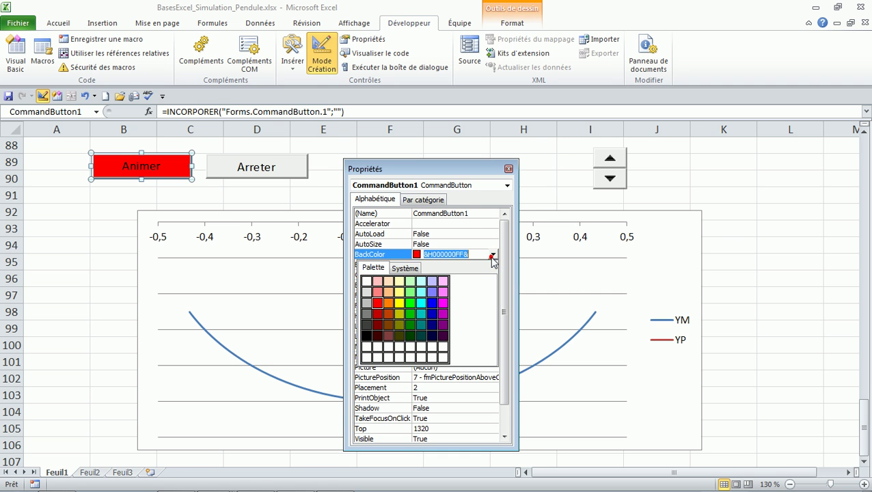
{"action": "left_click", "coordinate": [410, 303]}
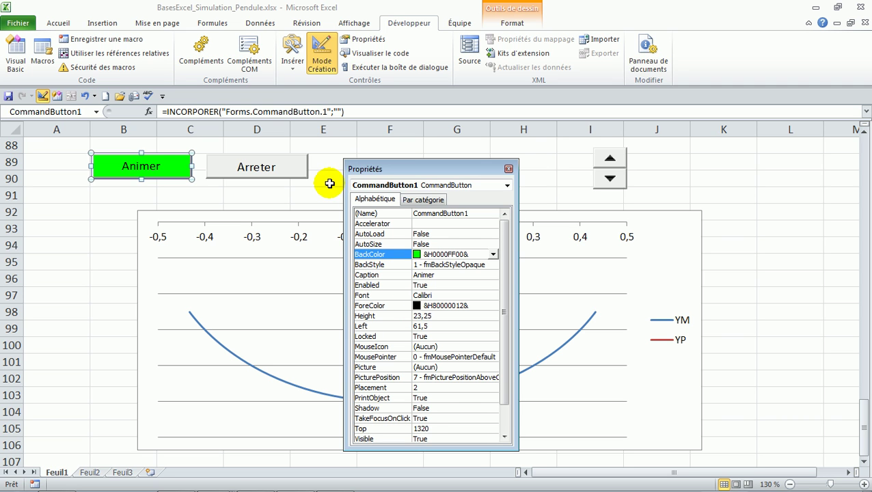
{"action": "left_click", "coordinate": [303, 177]}
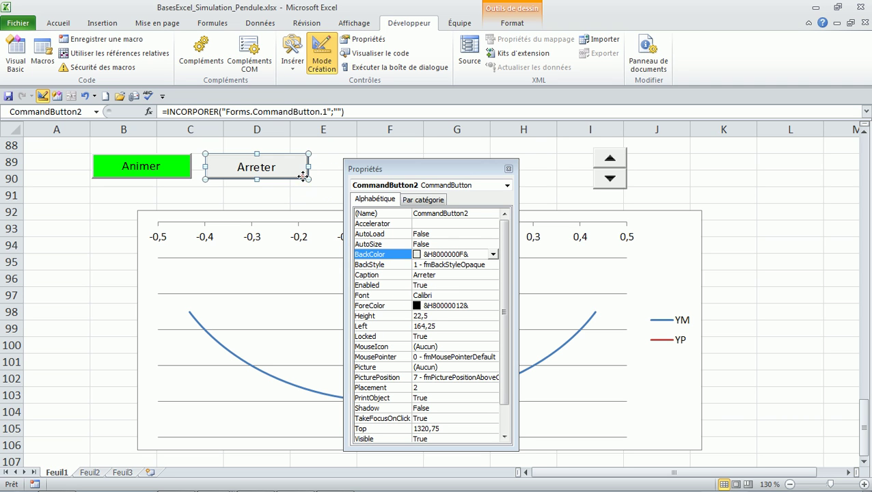
Set Arreter's BackColor to palette red (&H000000FF&) and check its Width and Height
{"action": "left_click", "coordinate": [492, 254]}
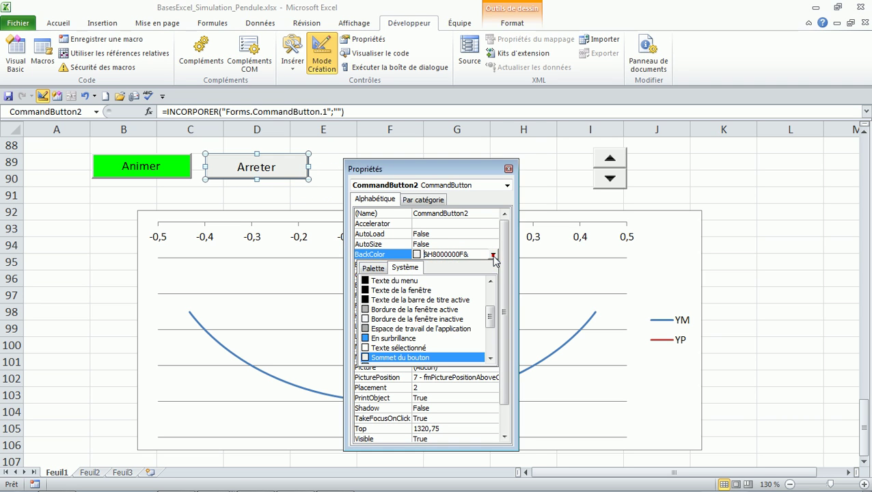
{"action": "left_click", "coordinate": [367, 268]}
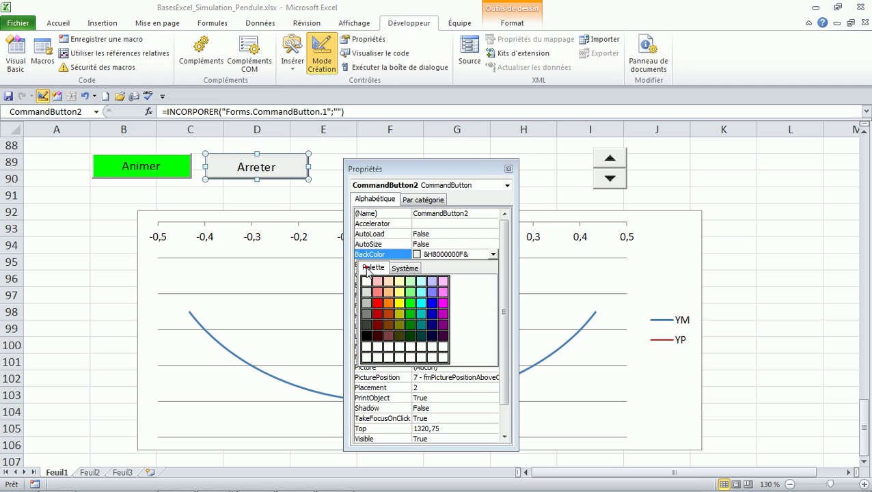
{"action": "left_click", "coordinate": [377, 303]}
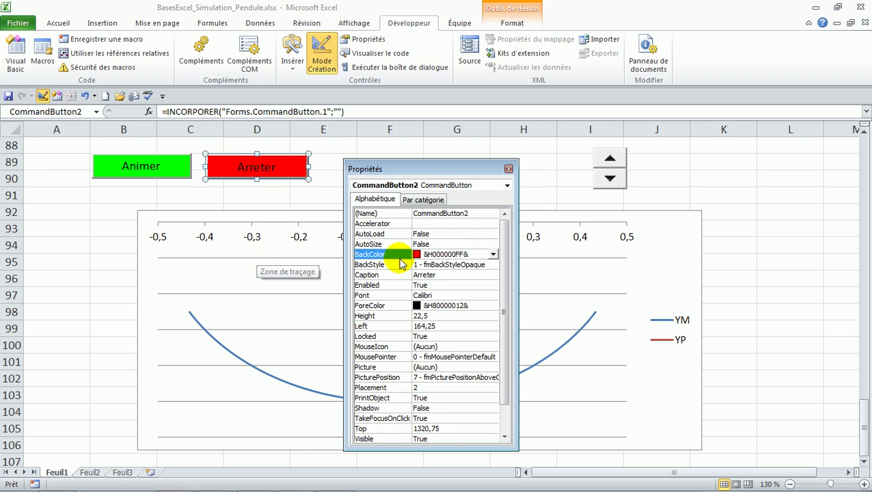
{"action": "left_click_drag", "start_coordinate": [504, 328], "coordinate": [504, 358]}
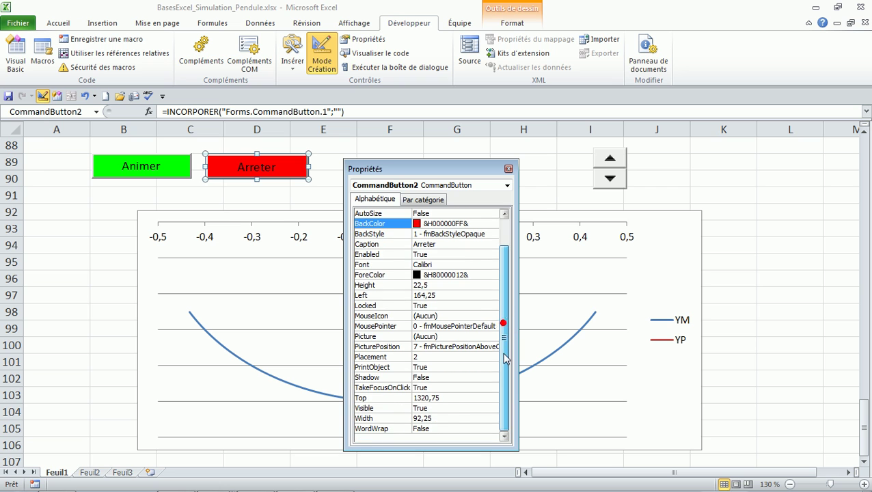
{"action": "left_click", "coordinate": [377, 419]}
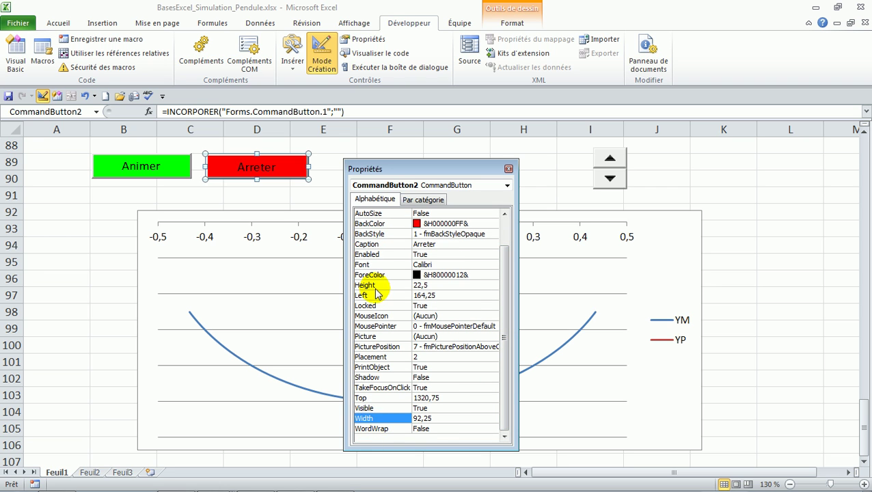
{"action": "left_click", "coordinate": [376, 286]}
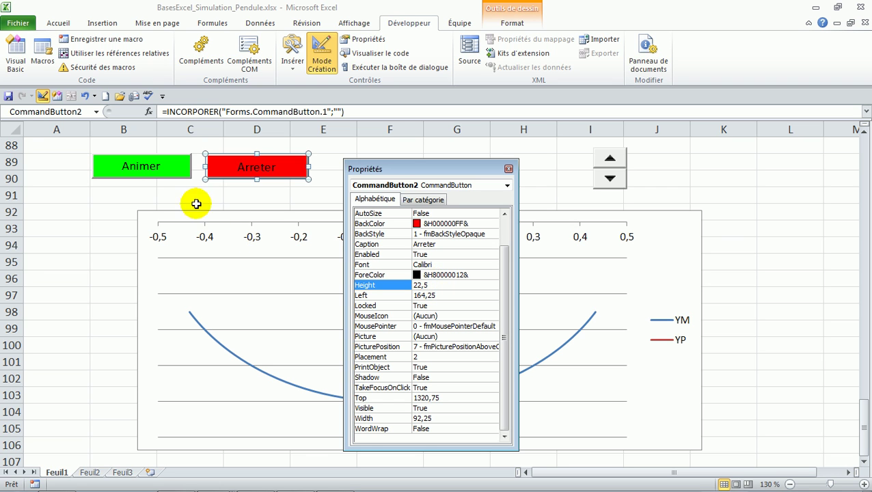
Resize the Animer button with its bottom handle, comparing its size against the Arreter button
{"action": "left_click", "coordinate": [157, 178]}
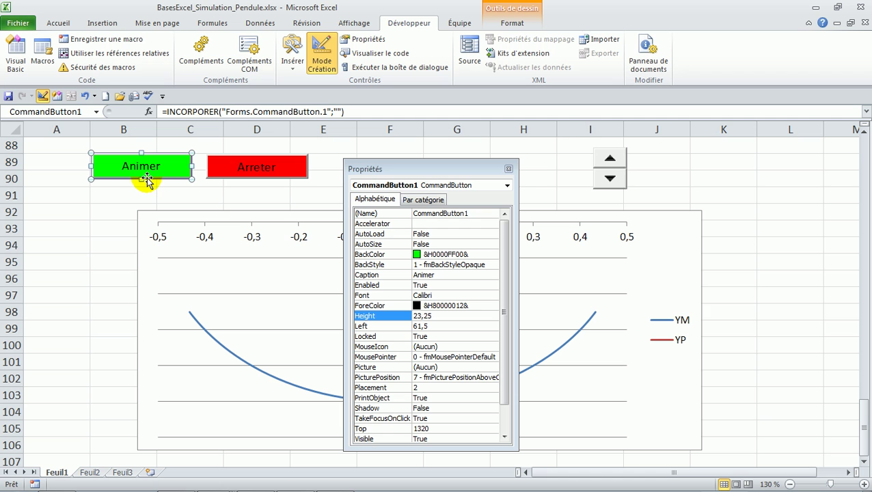
{"action": "mouse_move", "coordinate": [140, 179]}
{"action": "left_mouse_down"}
{"action": "mouse_move", "coordinate": [139, 196]}
{"action": "mouse_move", "coordinate": [131, 158]}
{"action": "mouse_move", "coordinate": [131, 188]}
{"action": "left_mouse_up"}
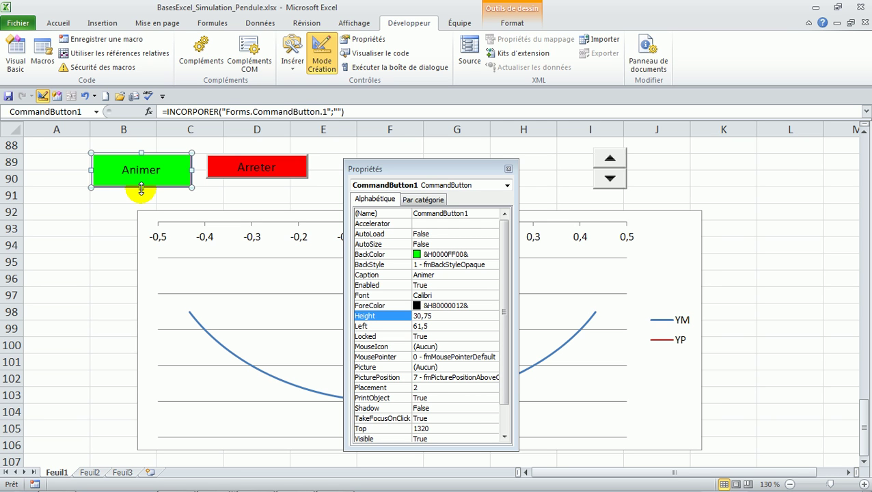
{"action": "left_click_drag", "start_coordinate": [141, 187], "coordinate": [141, 179]}
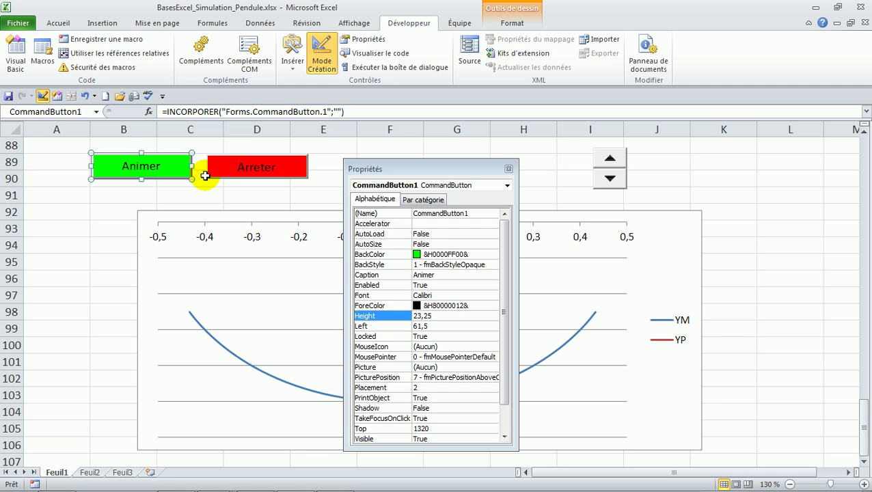
{"action": "left_click", "coordinate": [251, 162]}
{"action": "left_click", "coordinate": [169, 165]}
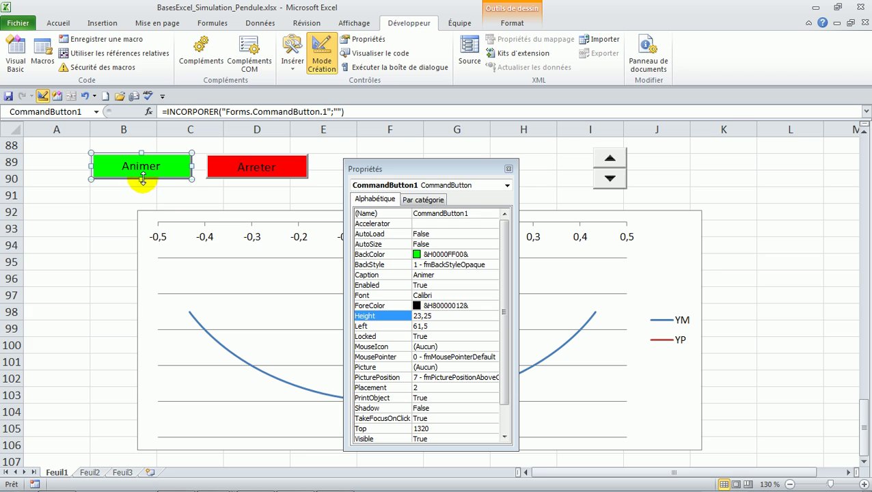
{"action": "left_click_drag", "start_coordinate": [141, 179], "coordinate": [142, 186]}
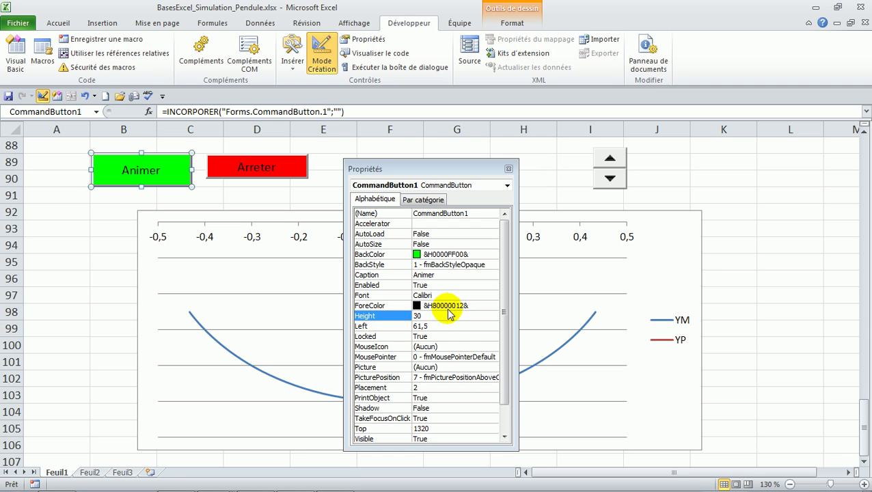
Set the Height property of both the Animer and Arreter buttons to 20,25
{"action": "left_click", "coordinate": [434, 315]}
{"action": "left_click", "coordinate": [370, 311]}
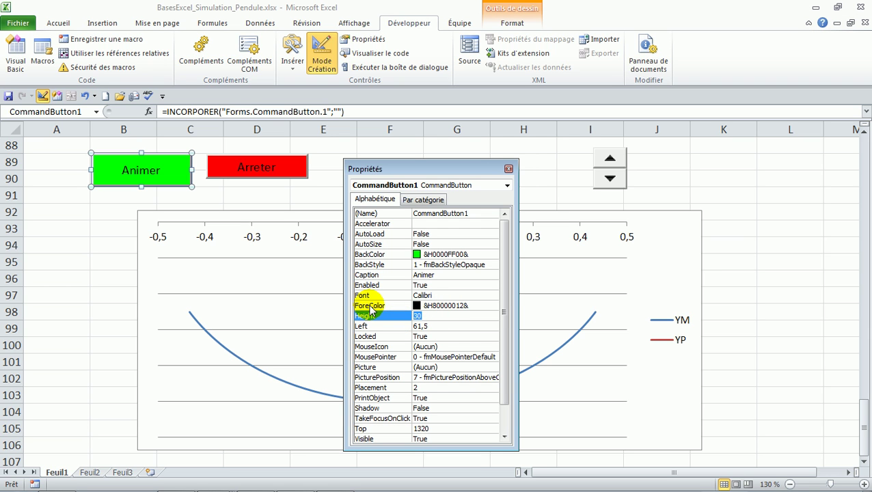
{"action": "type", "text": "20,25"}
{"action": "key", "text": "Return"}
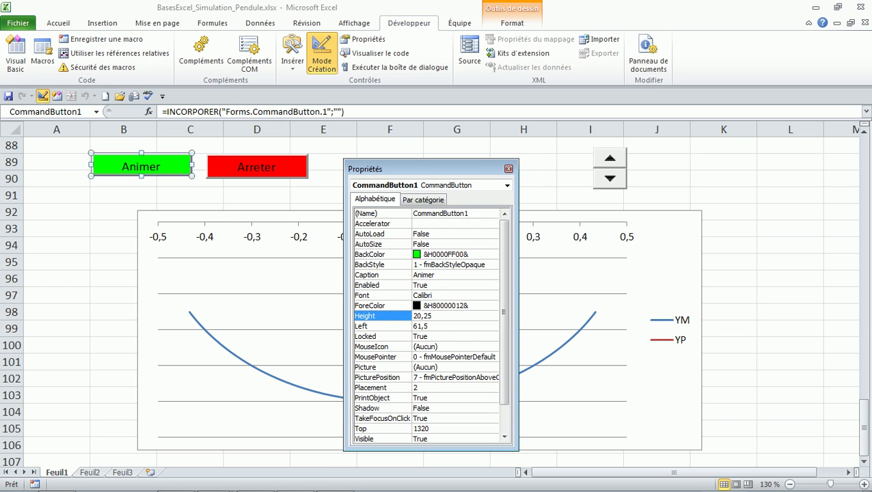
{"action": "left_click", "coordinate": [246, 169]}
{"action": "left_click", "coordinate": [425, 313]}
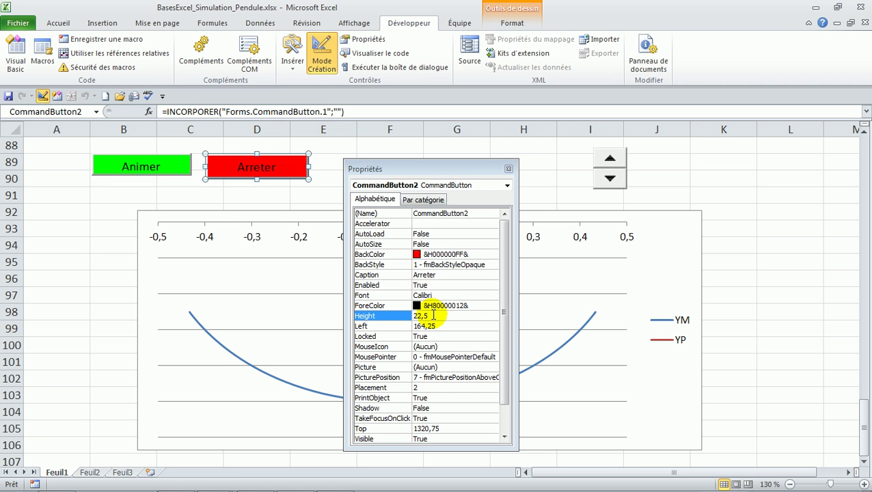
{"action": "double_click", "coordinate": [425, 313]}
{"action": "type", "text": "20,25"}
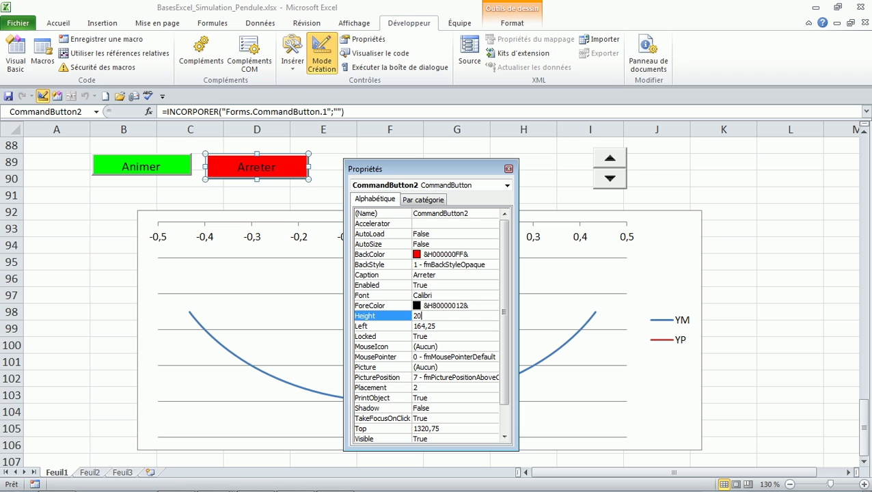
{"action": "key", "text": "Return"}
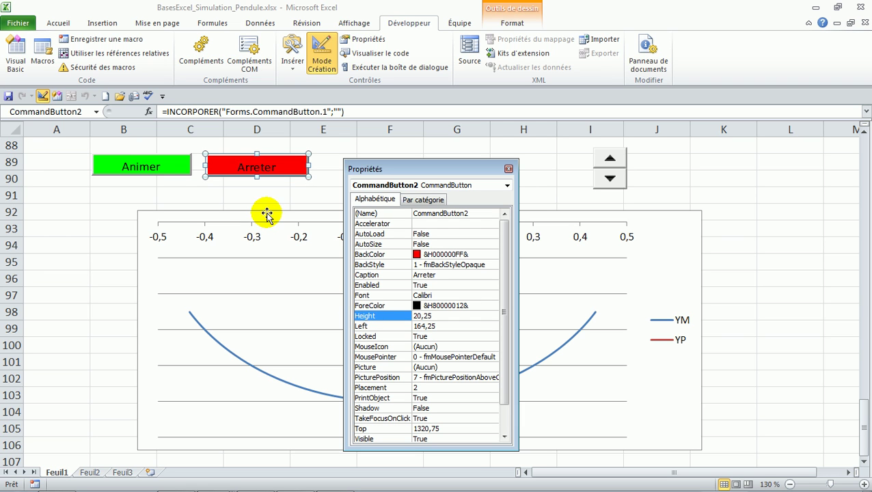
{"action": "left_click", "coordinate": [154, 175]}
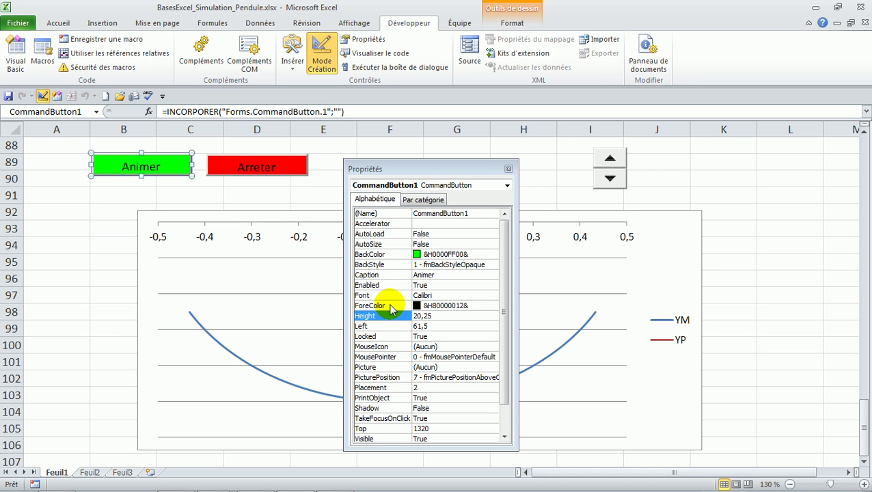
Set the Animer button's ForeColor to blue from the palette, after trying white and light grey
{"action": "left_click", "coordinate": [387, 305]}
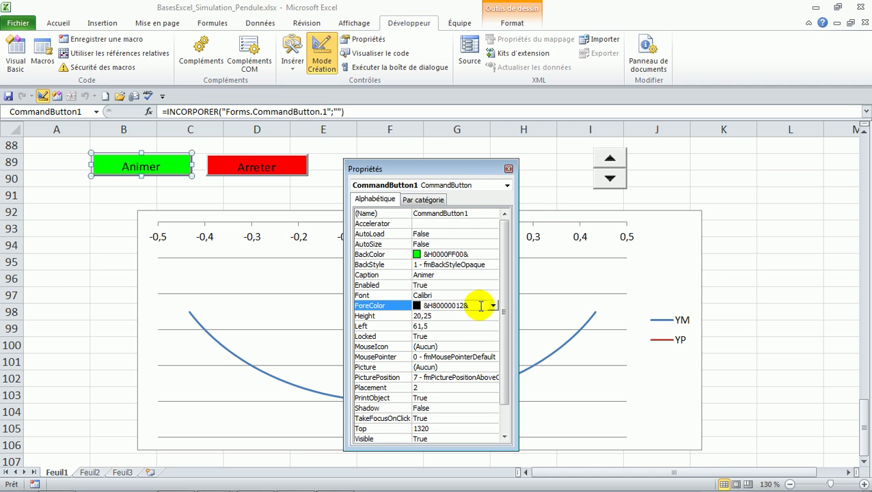
{"action": "left_click", "coordinate": [493, 305]}
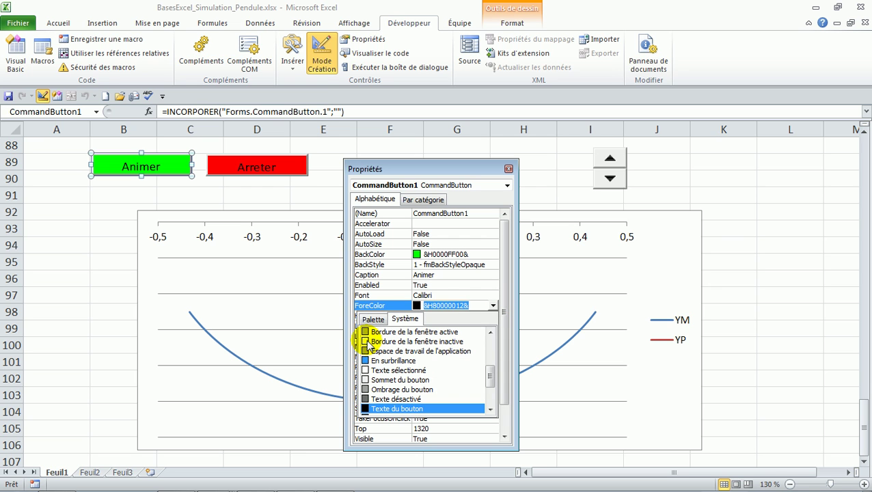
{"action": "left_click", "coordinate": [372, 320]}
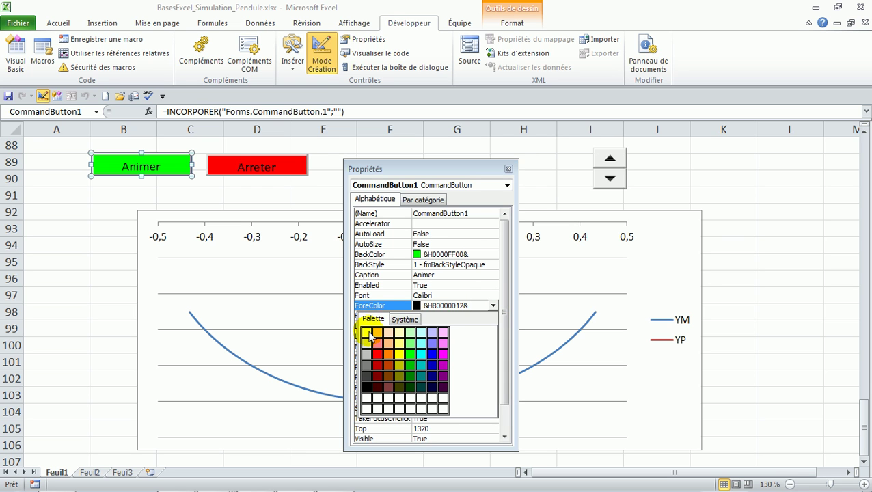
{"action": "left_click", "coordinate": [367, 333]}
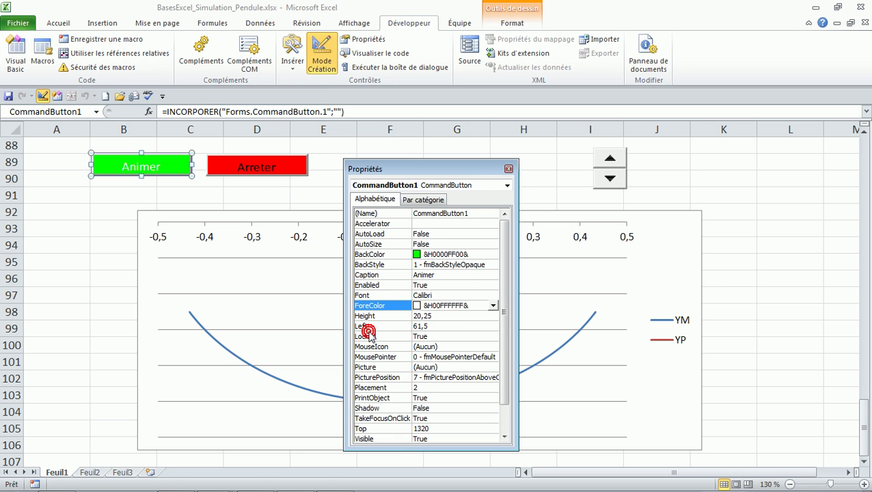
{"action": "left_click", "coordinate": [493, 306]}
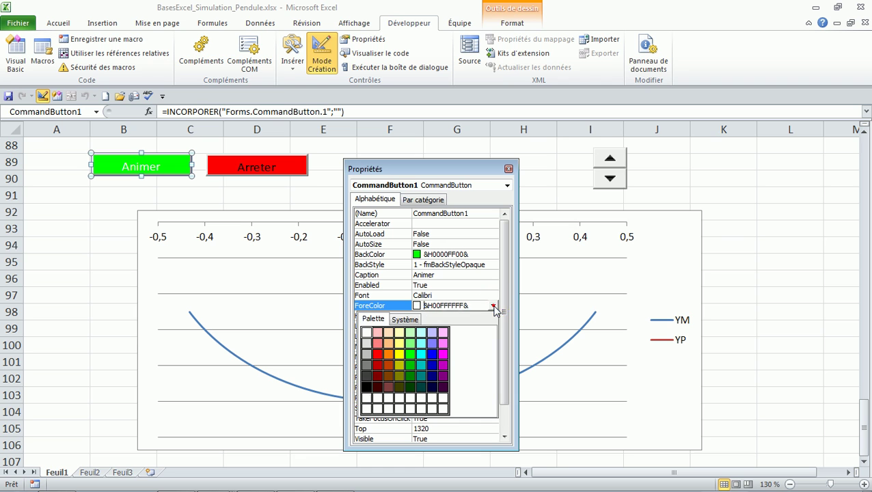
{"action": "left_click", "coordinate": [367, 343]}
{"action": "left_click", "coordinate": [493, 306]}
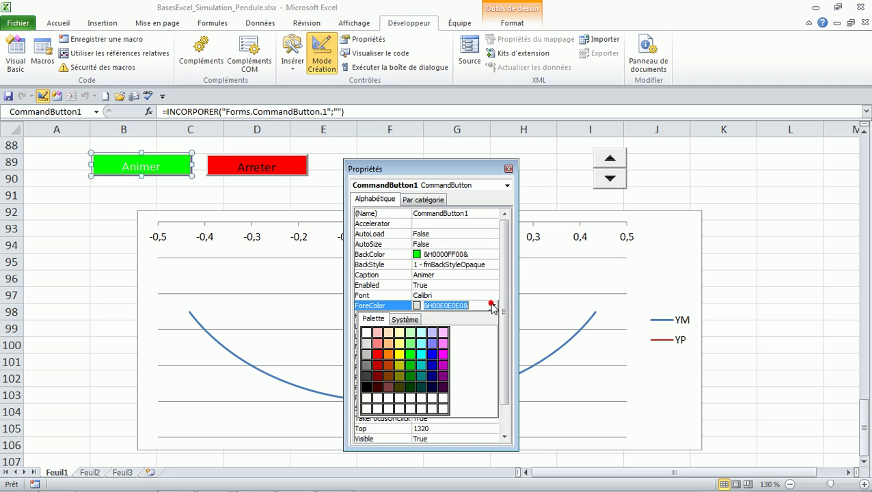
{"action": "left_click", "coordinate": [432, 355]}
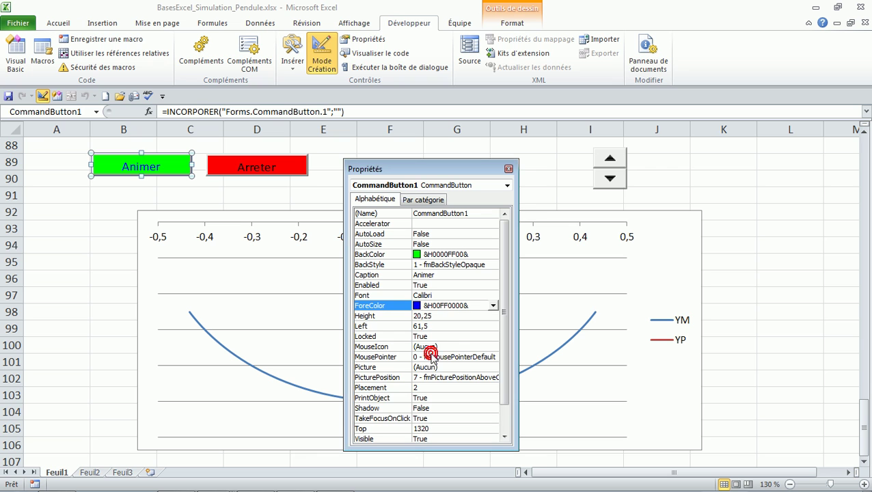
Set the red Arreter button's ForeColor to blue from the palette, then deselect it
{"action": "left_click", "coordinate": [301, 171]}
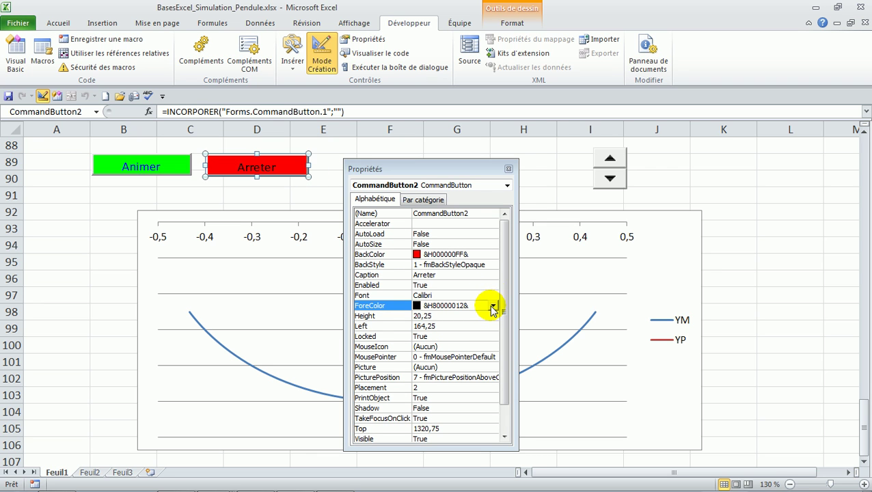
{"action": "left_click", "coordinate": [493, 306]}
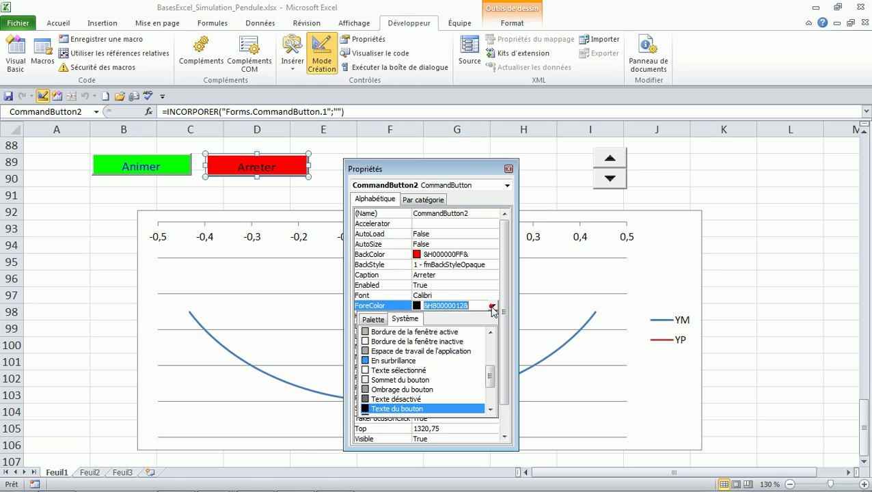
{"action": "left_click", "coordinate": [371, 320]}
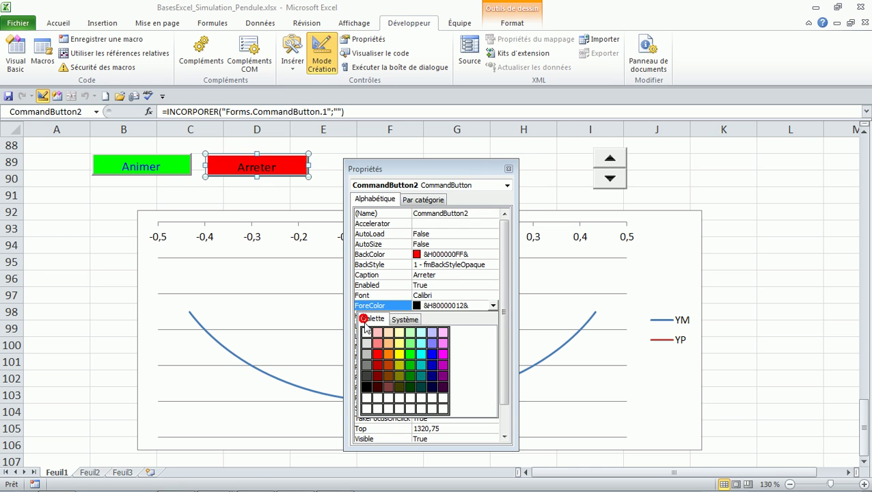
{"action": "left_click", "coordinate": [429, 348]}
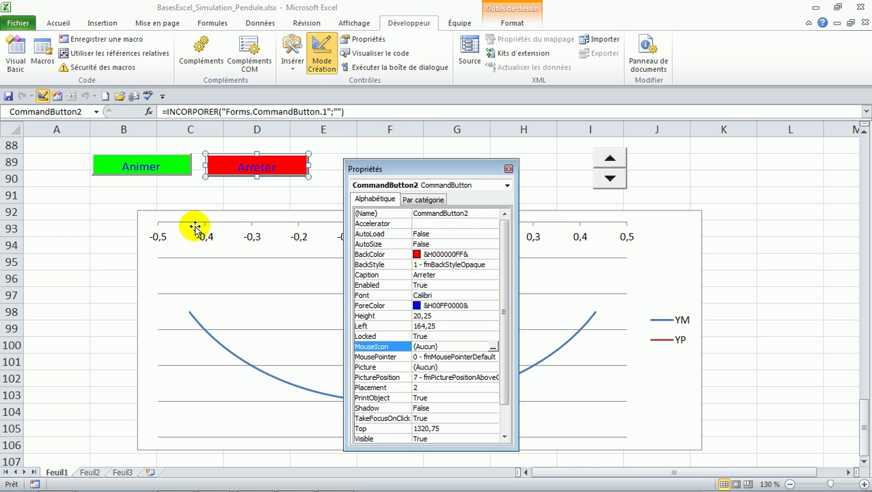
{"action": "left_click", "coordinate": [164, 195]}
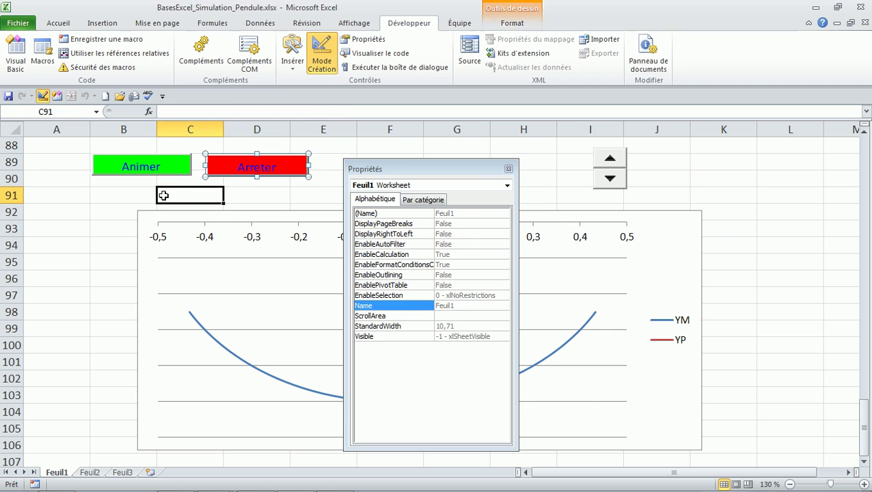
Select the red Arreter button so Properties shows CommandButton2
{"action": "left_click", "coordinate": [244, 176]}
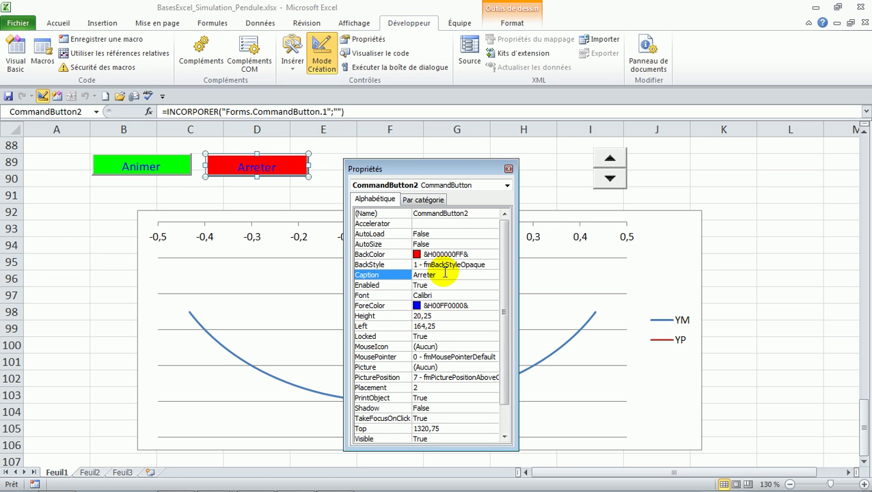
Change CommandButton2's Caption property to 'Animer'
{"action": "left_click", "coordinate": [370, 274]}
{"action": "type", "text": "Animer"}
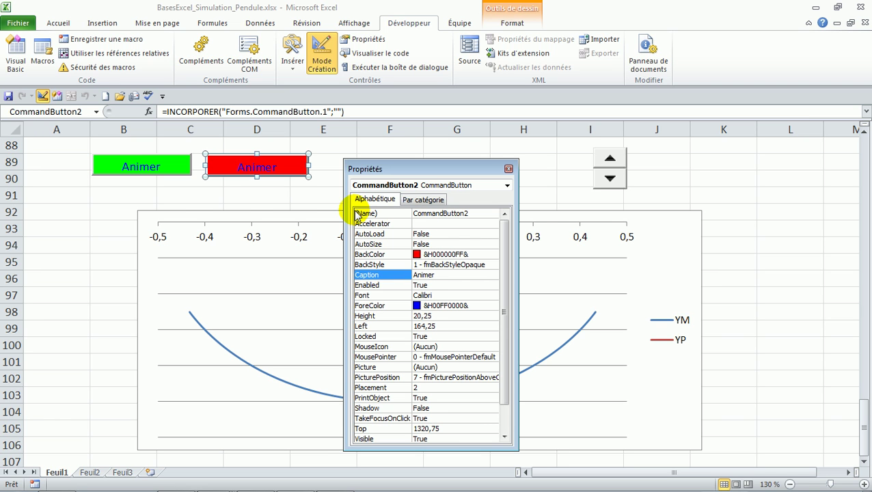
{"action": "left_click", "coordinate": [429, 213]}
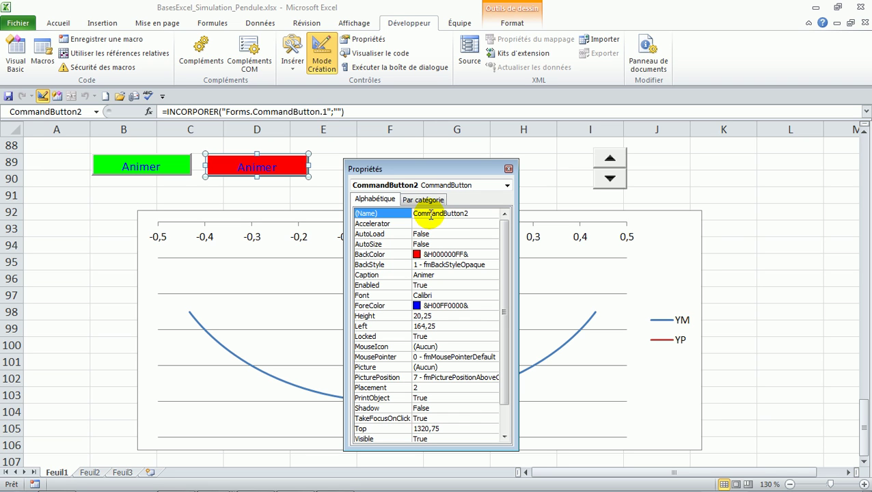
Rename the red CommandButton2 control to 'Arreter'
{"action": "double_click", "coordinate": [429, 214]}
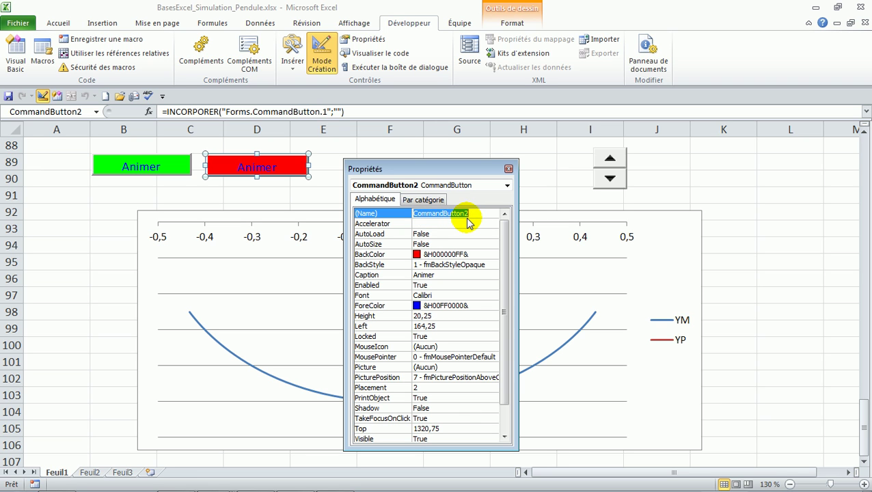
{"action": "type", "text": "Arreter"}
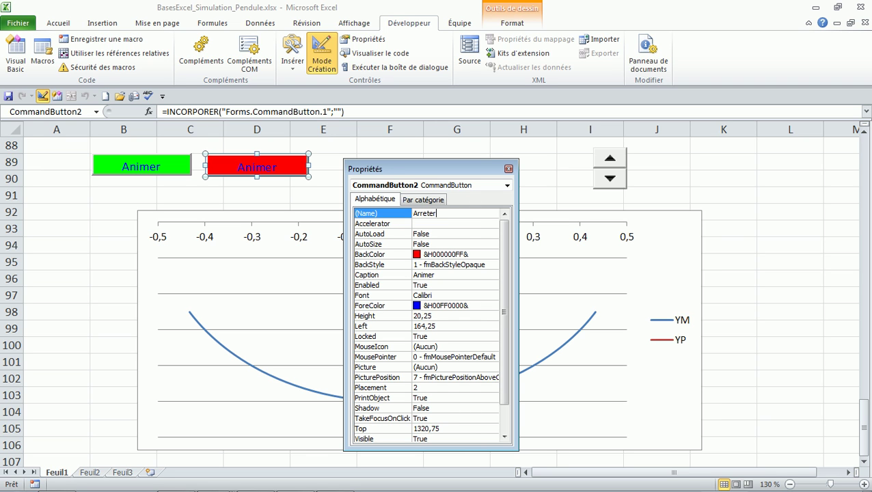
{"action": "key", "text": "Return"}
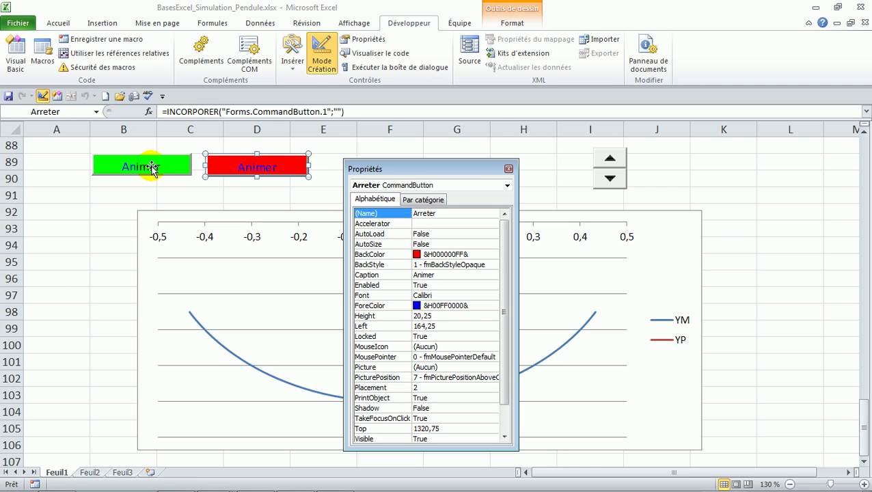
Rename the green CommandButton1 control to 'Animer', dismissing the ambiguous-name warning
{"action": "left_click", "coordinate": [151, 166]}
{"action": "double_click", "coordinate": [435, 213]}
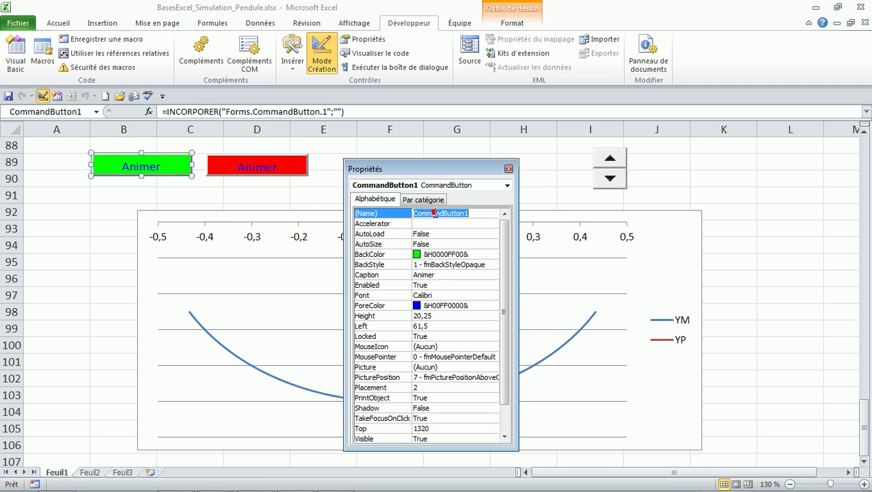
{"action": "type", "text": "Atte"}
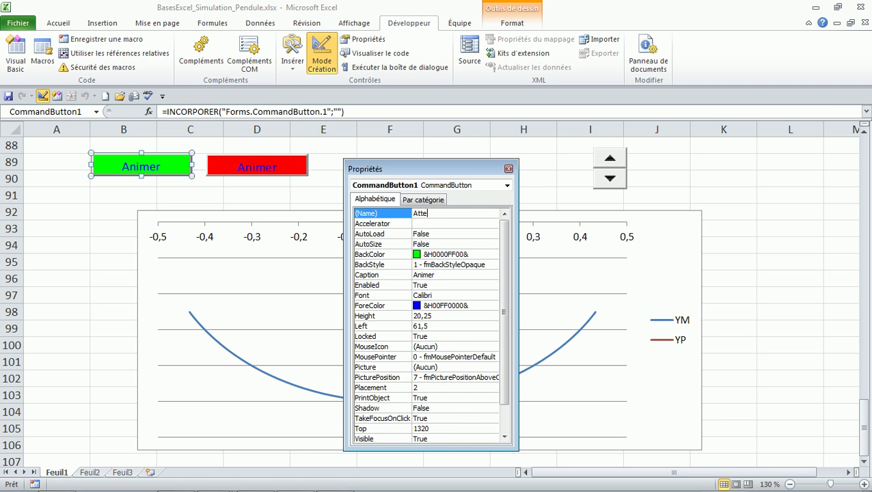
{"action": "key", "text": "BackSpace"}
{"action": "key", "text": "BackSpace"}
{"action": "key", "text": "BackSpace"}
{"action": "type", "text": "rreter"}
{"action": "key", "text": "Return"}
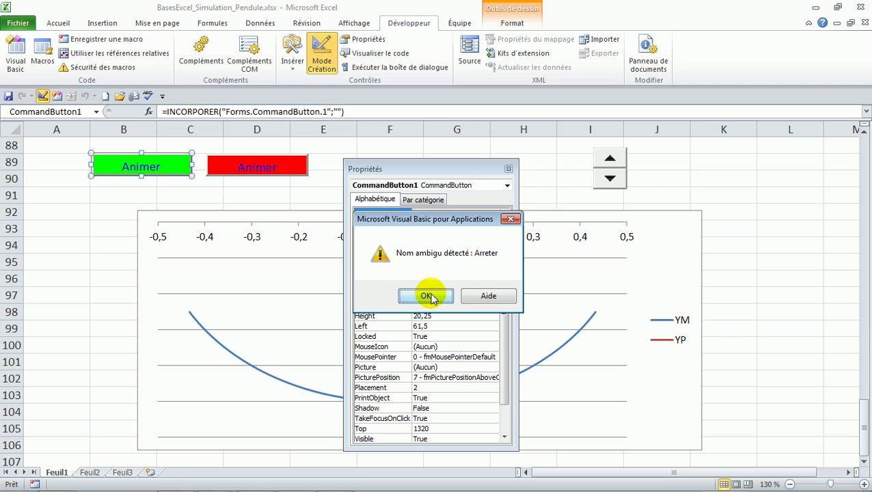
{"action": "left_click", "coordinate": [427, 296]}
{"action": "double_click", "coordinate": [452, 217]}
{"action": "type", "text": "Animer"}
{"action": "key", "text": "Return"}
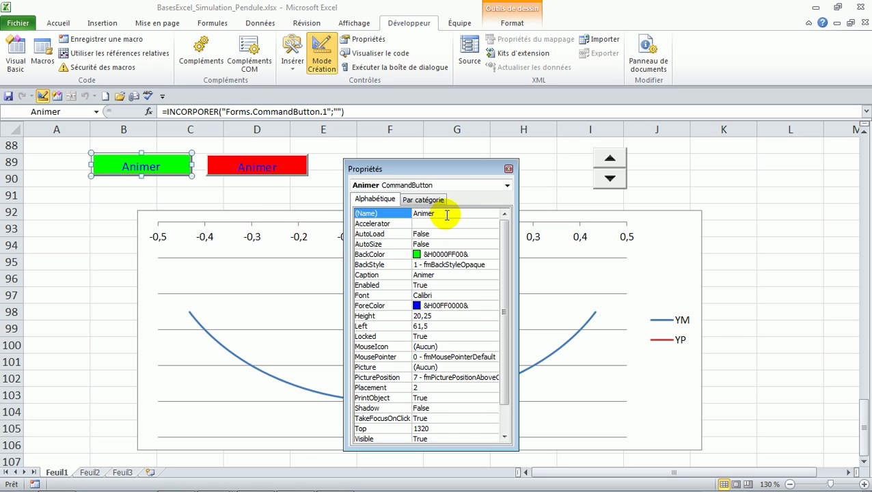
{"action": "left_click", "coordinate": [282, 170]}
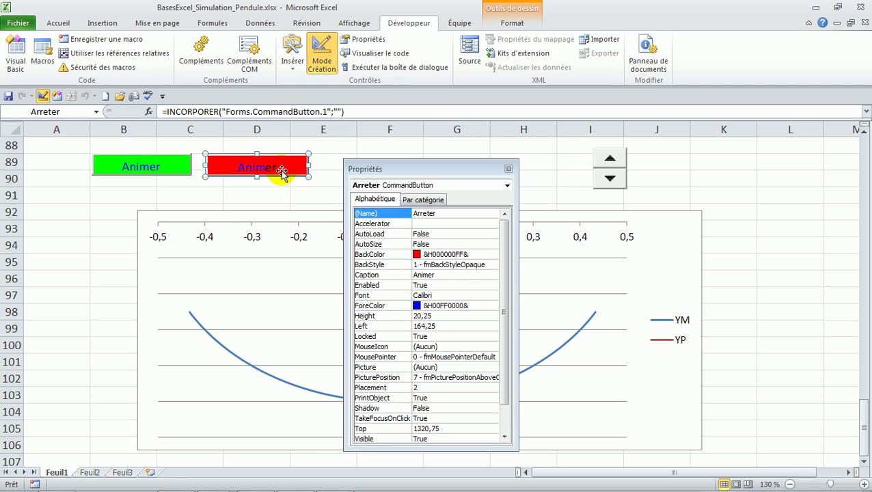
Set the red button's caption to 'Arreter le pendule' and widen the button to fit it
{"action": "left_click", "coordinate": [383, 275]}
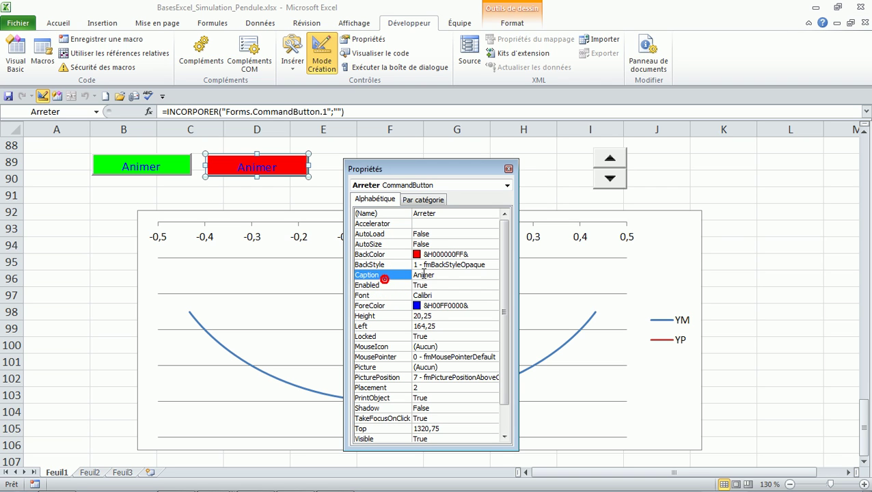
{"action": "double_click", "coordinate": [430, 275]}
{"action": "type", "text": "Arreter"}
{"action": "left_click", "coordinate": [442, 275]}
{"action": "type", "text": "le pendule"}
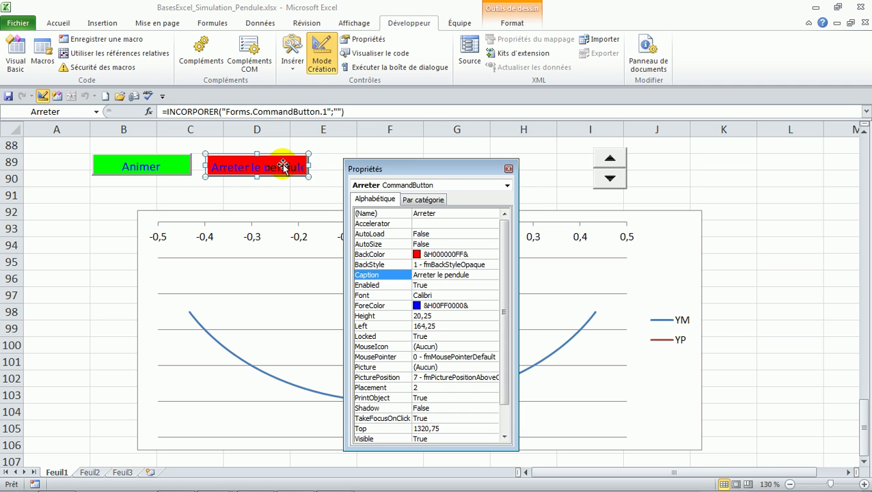
{"action": "left_click_drag", "start_coordinate": [308, 166], "coordinate": [326, 166]}
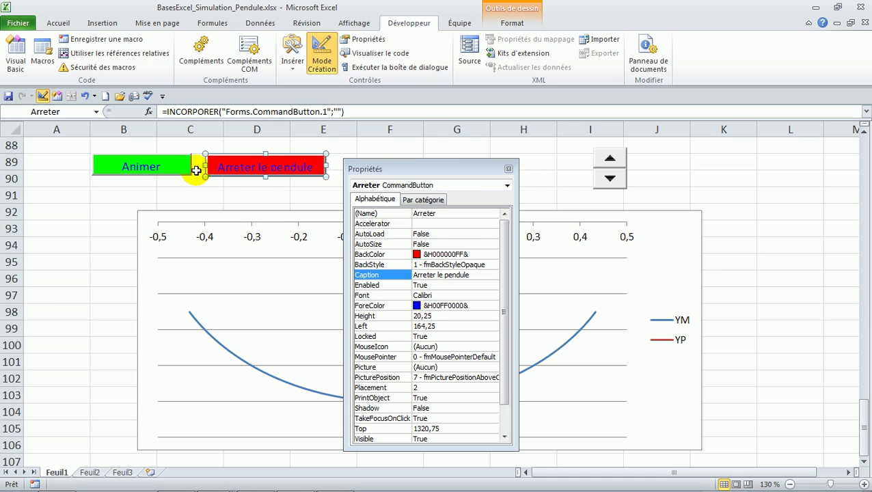
Extend the green button's caption to 'Animer le pendule', widen it leftward, then deselect it
{"action": "left_click", "coordinate": [170, 169]}
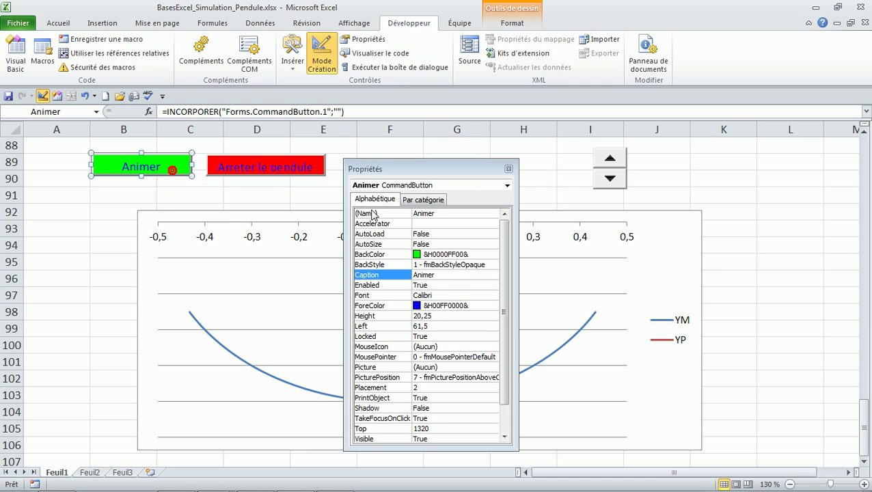
{"action": "left_click", "coordinate": [438, 275]}
{"action": "type", "text": "le pendule"}
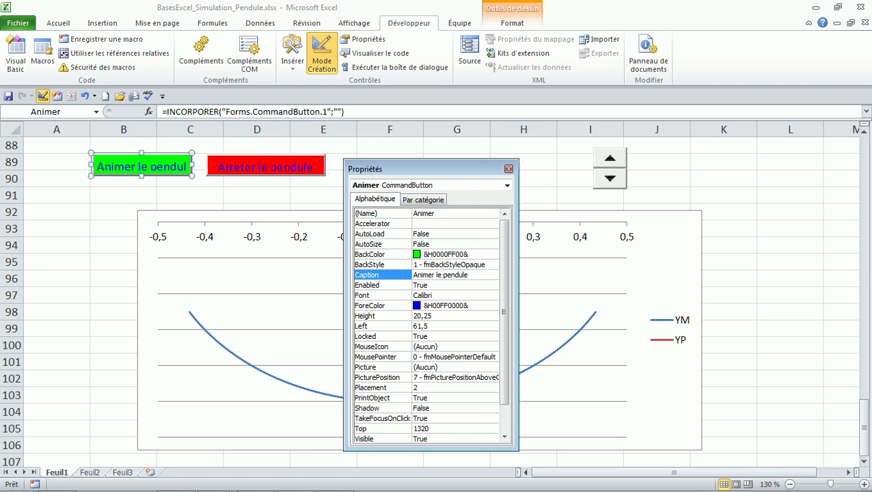
{"action": "left_click", "coordinate": [89, 162]}
{"action": "left_click_drag", "start_coordinate": [90, 162], "coordinate": [80, 164]}
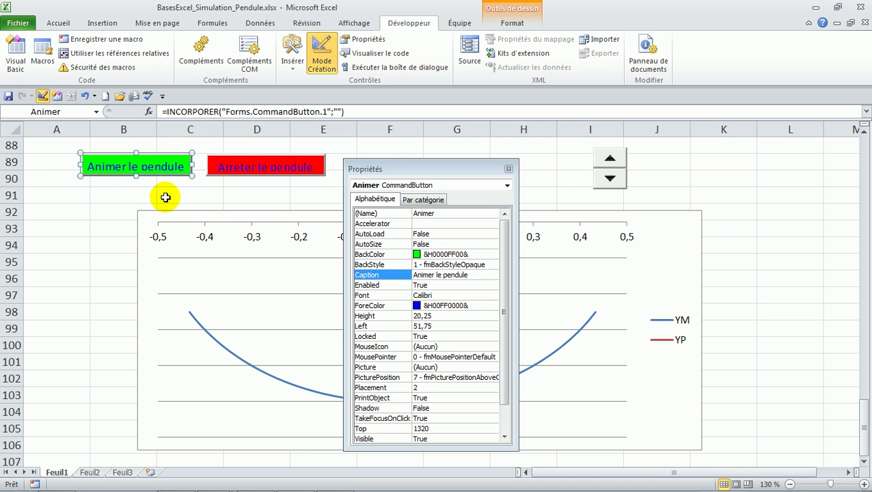
{"action": "left_click", "coordinate": [123, 200]}
{"action": "left_click", "coordinate": [123, 200]}
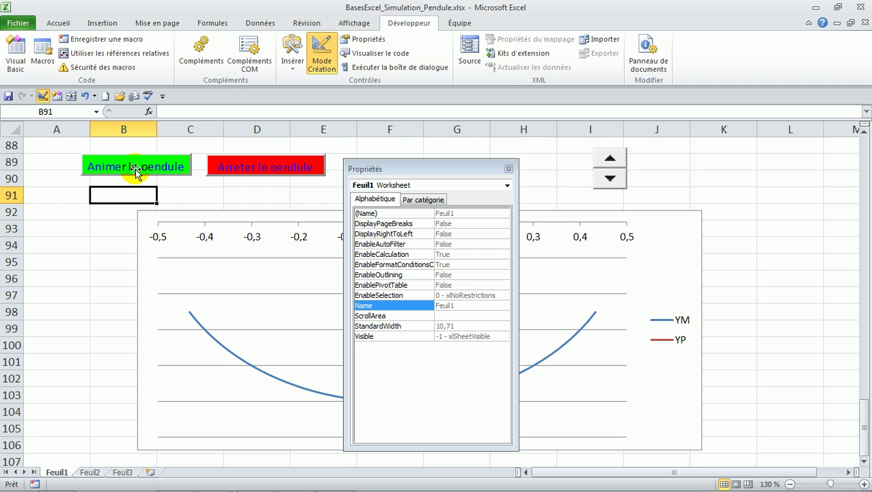
Open the Animer button's Animer_Click procedure in VBA and indent its first code line
{"action": "double_click", "coordinate": [135, 171]}
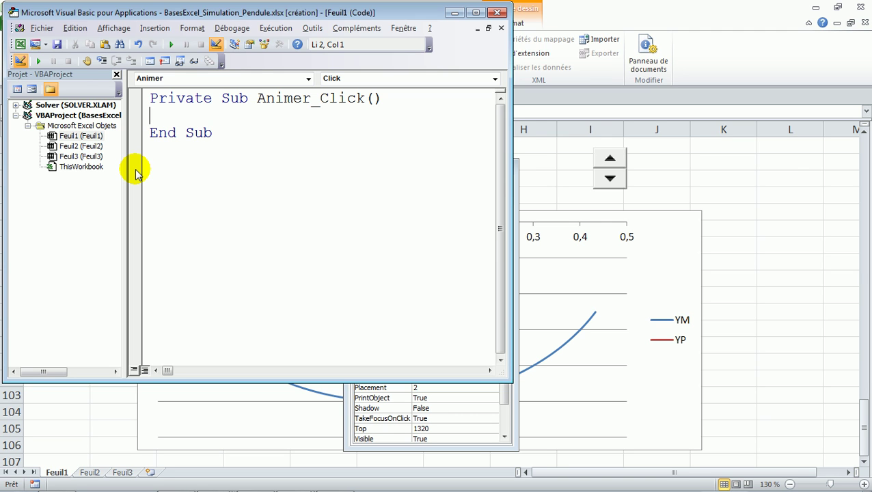
{"action": "key", "text": "Tab"}
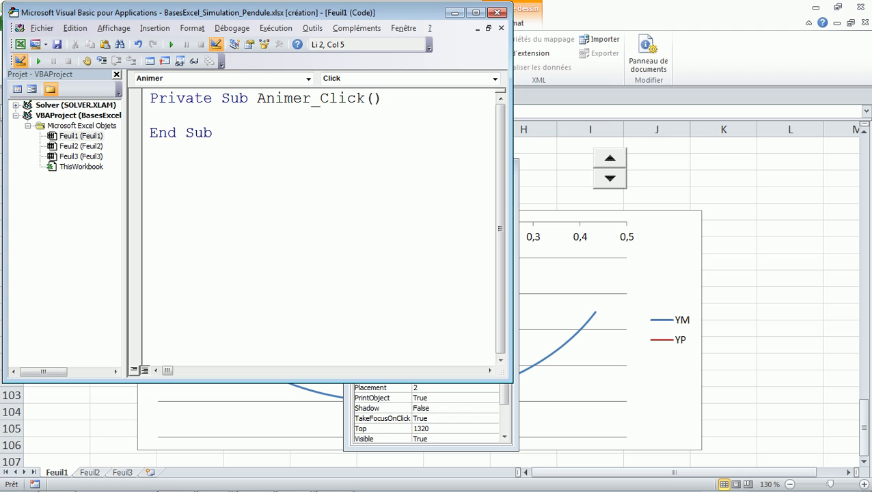
Write msgbox "bienvenue vous avez cliquez sur le bouton animer" in Animer_Click and maximise the editor
{"action": "type", "text": "mas"}
{"action": "key", "text": "BackSpace"}
{"action": "key", "text": "BackSpace"}
{"action": "type", "text": "sg"}
{"action": "type", "text": "box"}
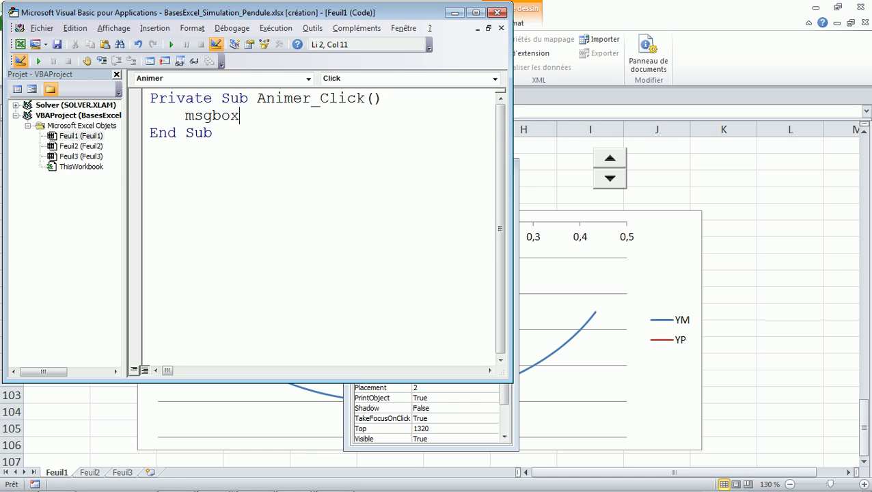
{"action": "type", "text": " \""}
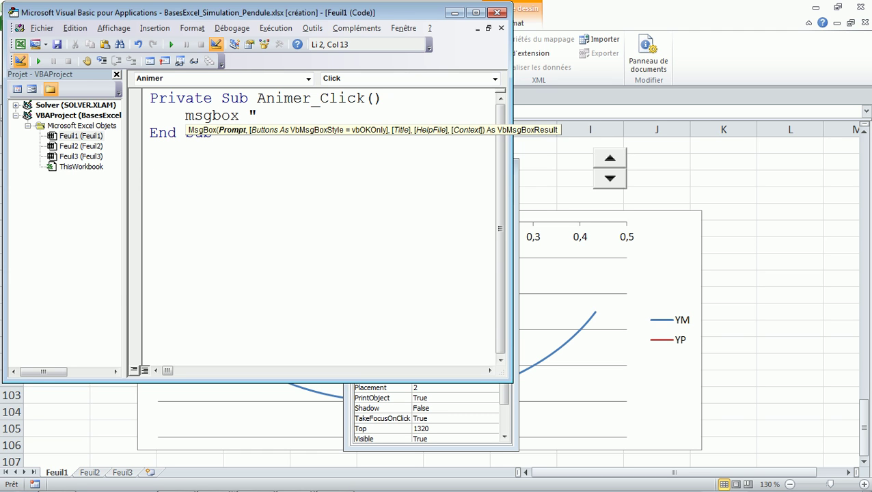
{"action": "type", "text": "bienvenue"}
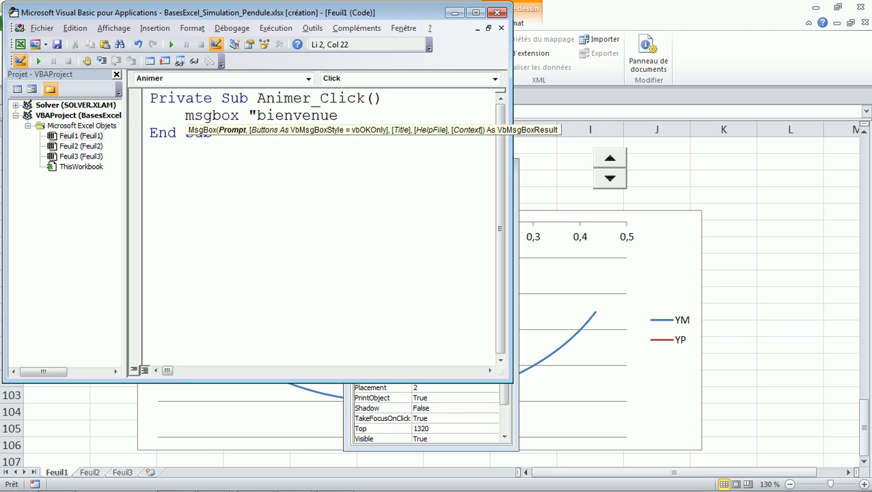
{"action": "type", "text": " vouez"}
{"action": "key", "text": "BackSpace"}
{"action": "key", "text": "BackSpace"}
{"action": "key", "text": "BackSpace"}
{"action": "type", "text": "s avez cliquez"}
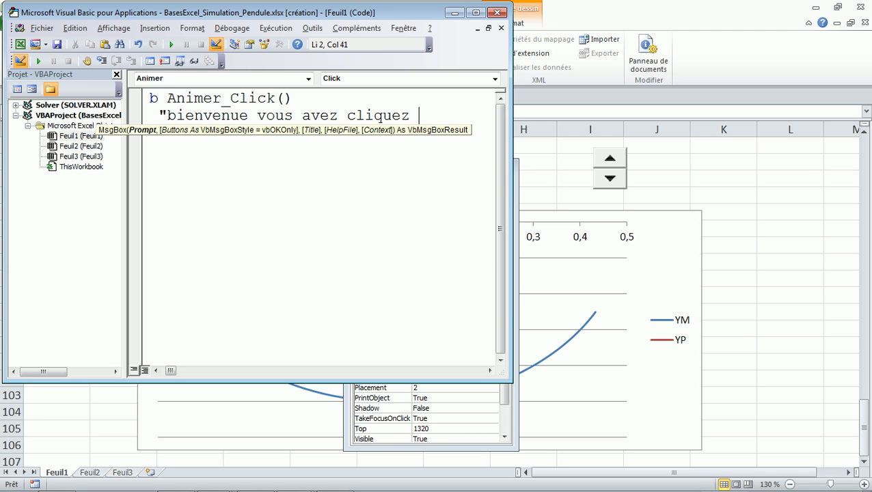
{"action": "type", "text": "sur le bouton animer\""}
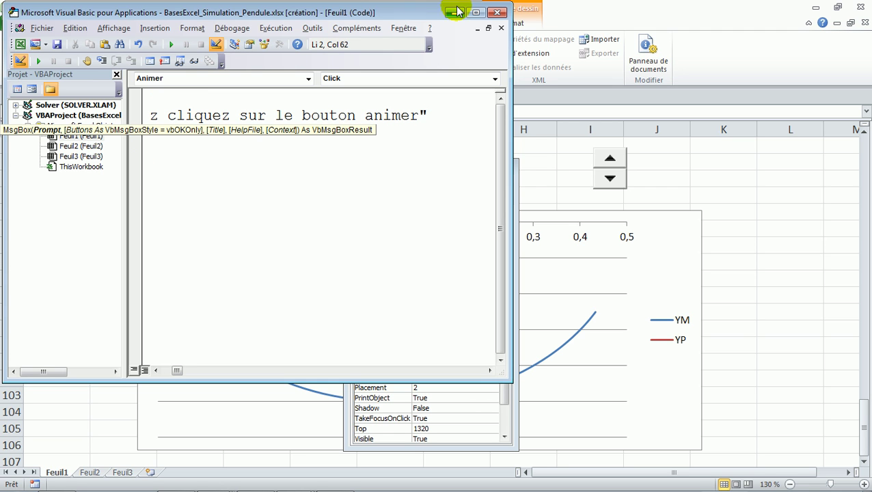
{"action": "left_click", "coordinate": [476, 11]}
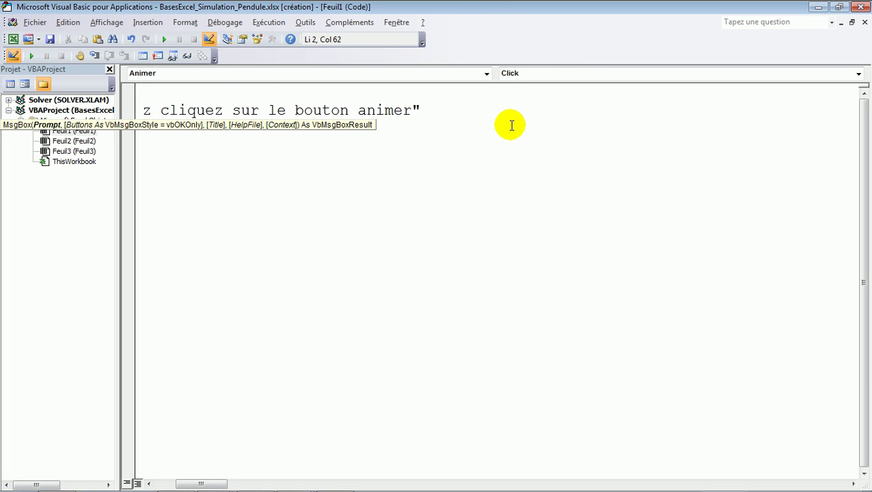
{"action": "key", "text": "Home"}
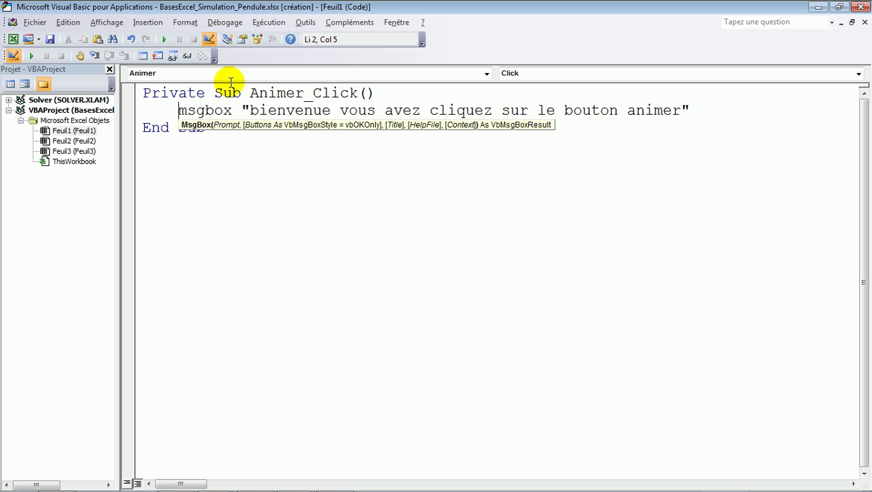
Return to the sheet, turn off Mode Création, and click Animer le pendule to show the bienvenue message
{"action": "left_click", "coordinate": [820, 7]}
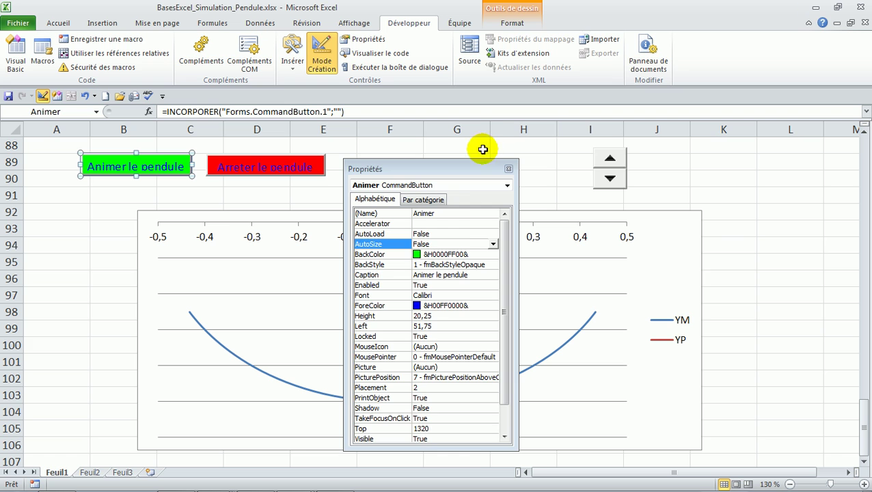
{"action": "left_click", "coordinate": [80, 243]}
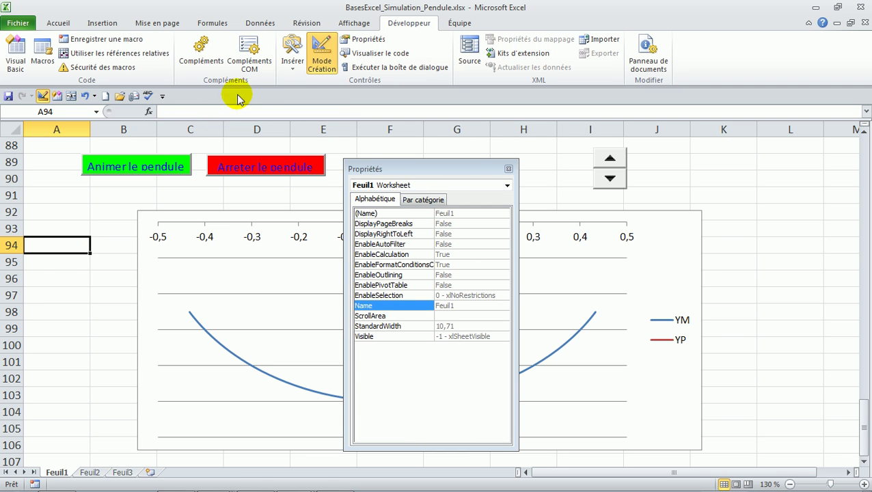
{"action": "left_click", "coordinate": [320, 61]}
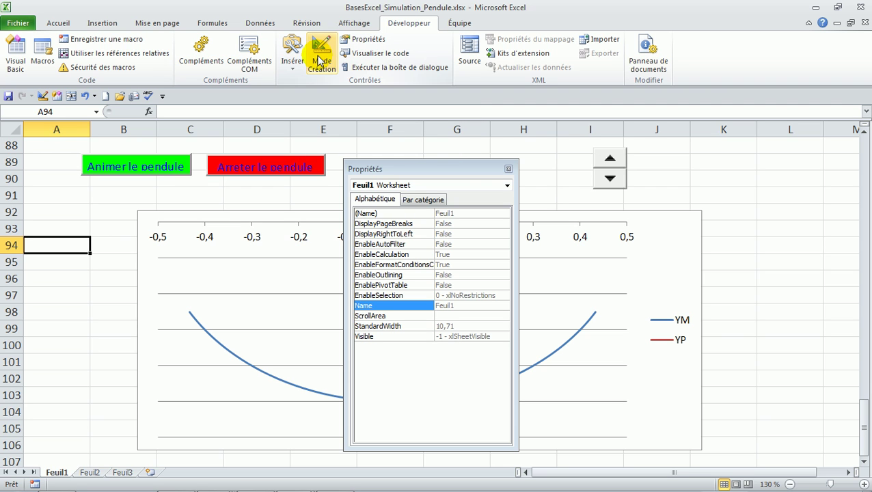
{"action": "left_click", "coordinate": [157, 173]}
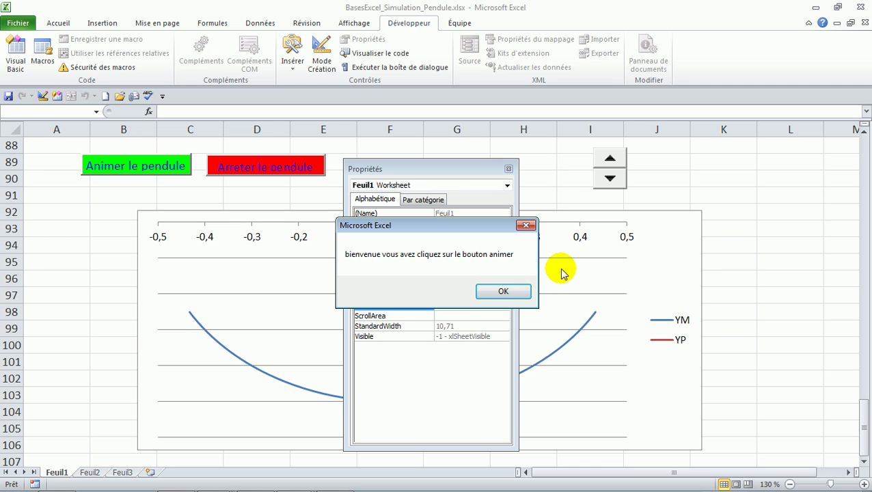
Dismiss the bienvenue message and rerun Animer le pendule to confirm its message appears again
{"action": "left_click", "coordinate": [506, 292]}
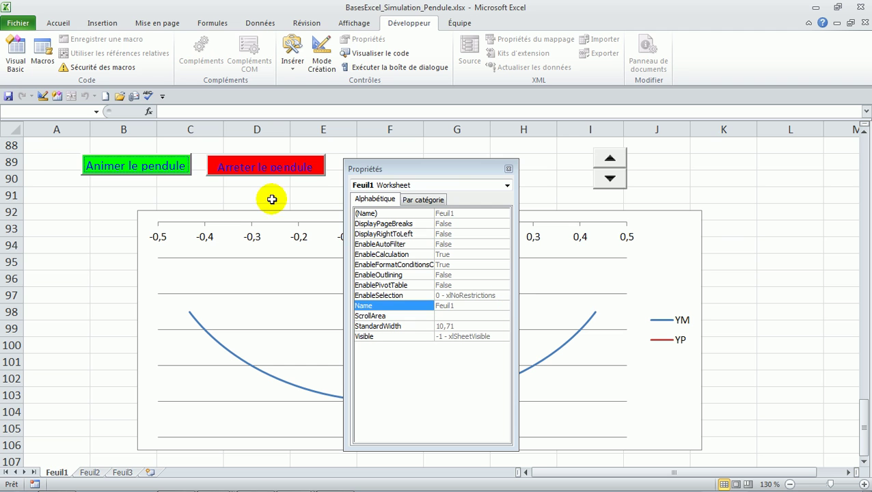
{"action": "left_click", "coordinate": [175, 161]}
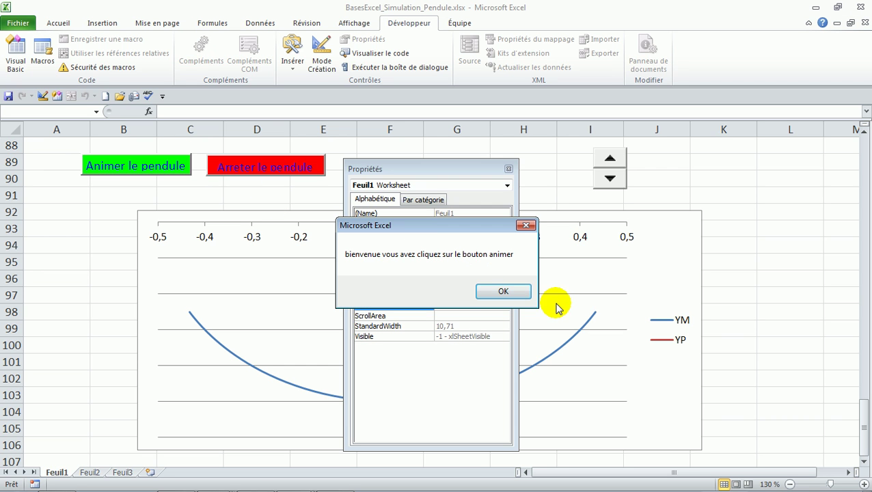
{"action": "left_click", "coordinate": [503, 292]}
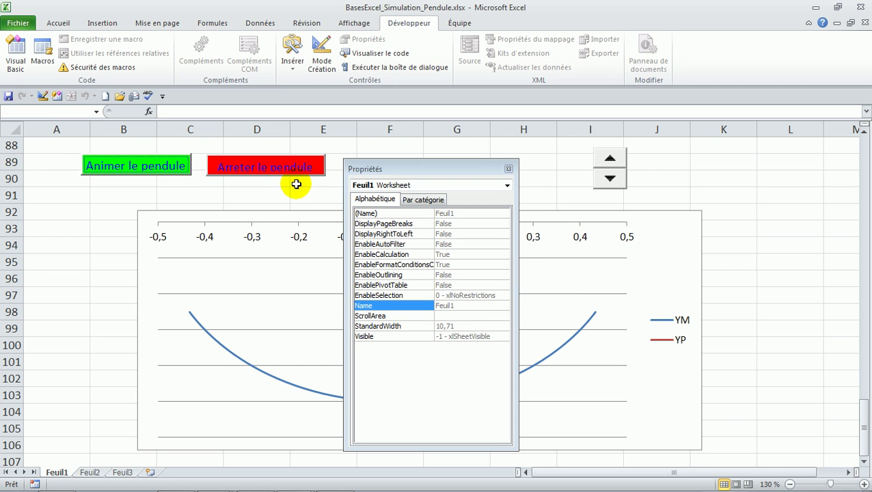
Confirm Arreter le pendule does nothing yet, then switch back to Mode Création
{"action": "left_click", "coordinate": [284, 171]}
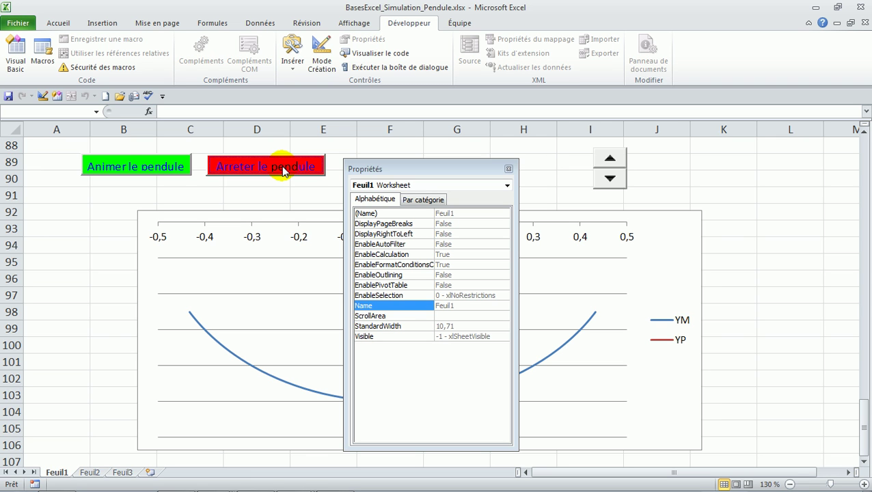
{"action": "left_click", "coordinate": [284, 172]}
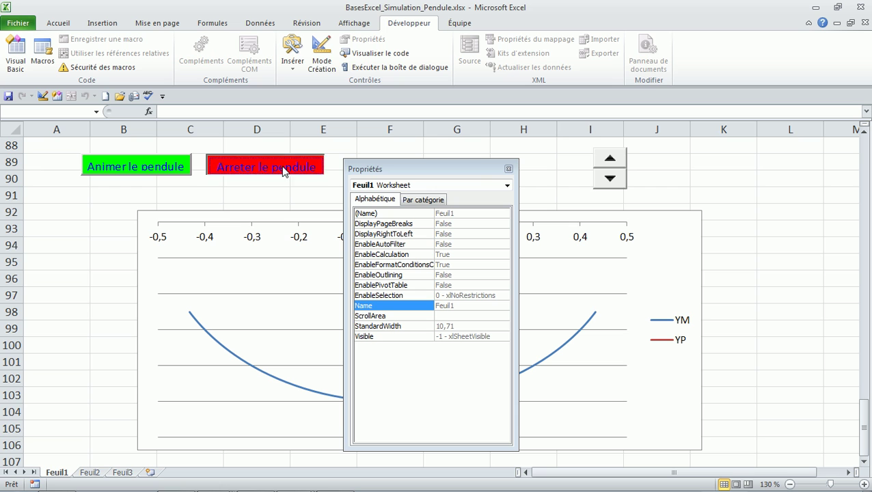
{"action": "left_click", "coordinate": [285, 171]}
{"action": "left_click", "coordinate": [284, 171]}
{"action": "left_click", "coordinate": [284, 171]}
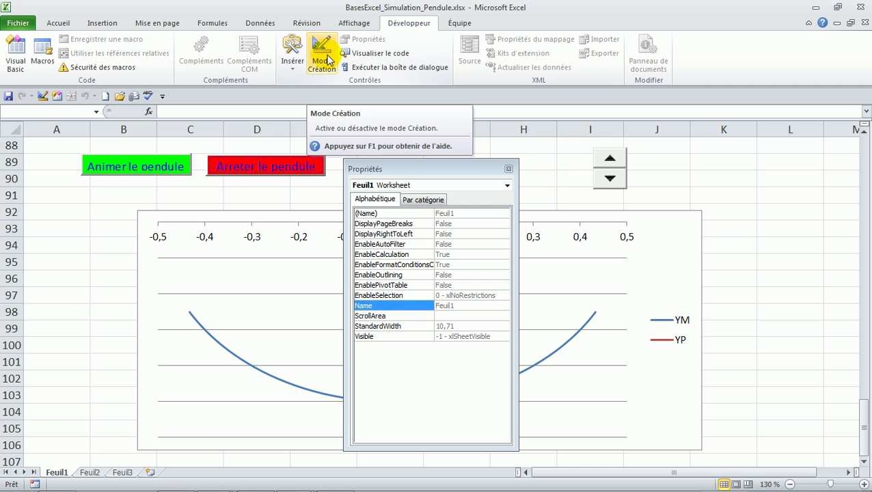
{"action": "left_click", "coordinate": [324, 59]}
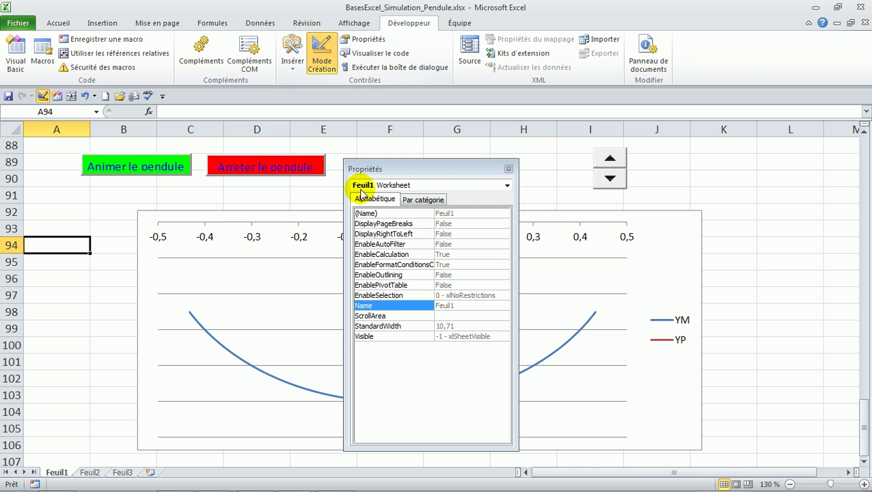
Open Arreter_Click's code and copy the MsgBox line from Animer_Click
{"action": "double_click", "coordinate": [292, 172]}
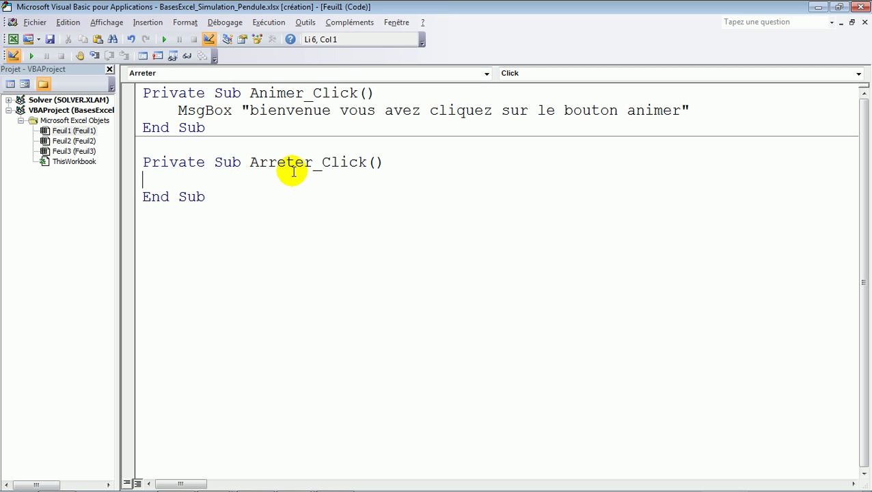
{"action": "key", "text": "Tab"}
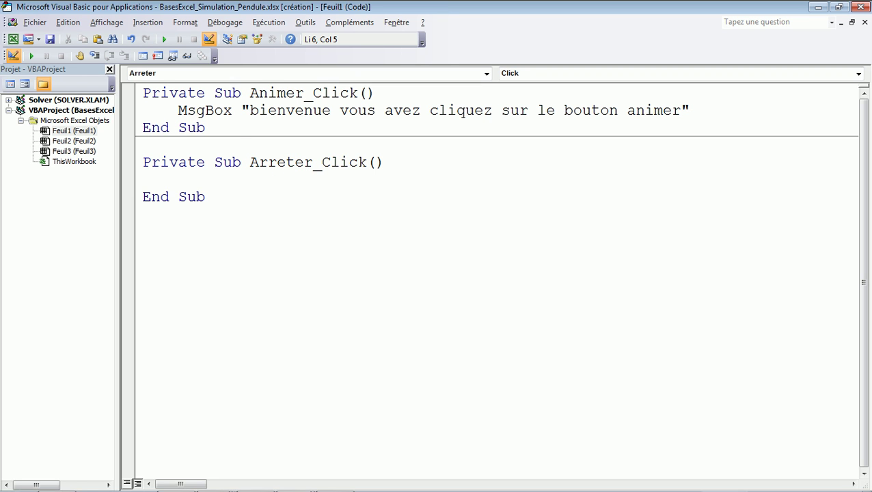
{"action": "left_click", "coordinate": [136, 111]}
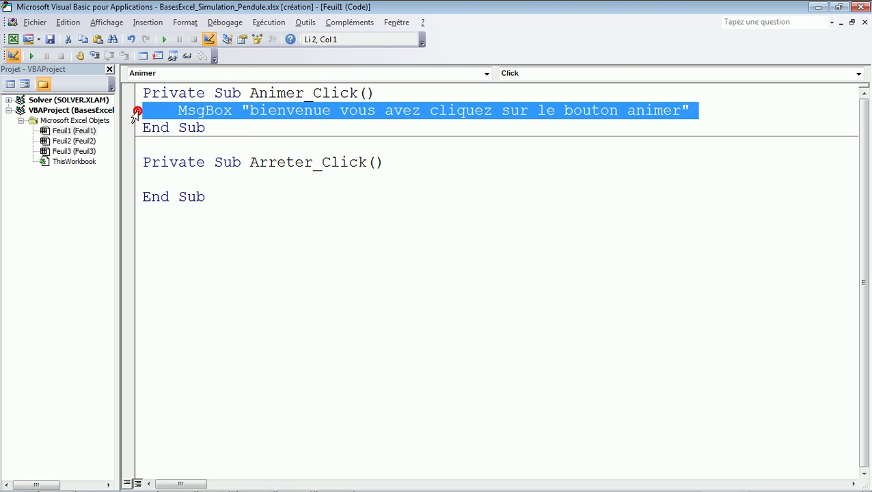
{"action": "left_click", "coordinate": [132, 180]}
{"action": "key", "text": "ctrl+g"}
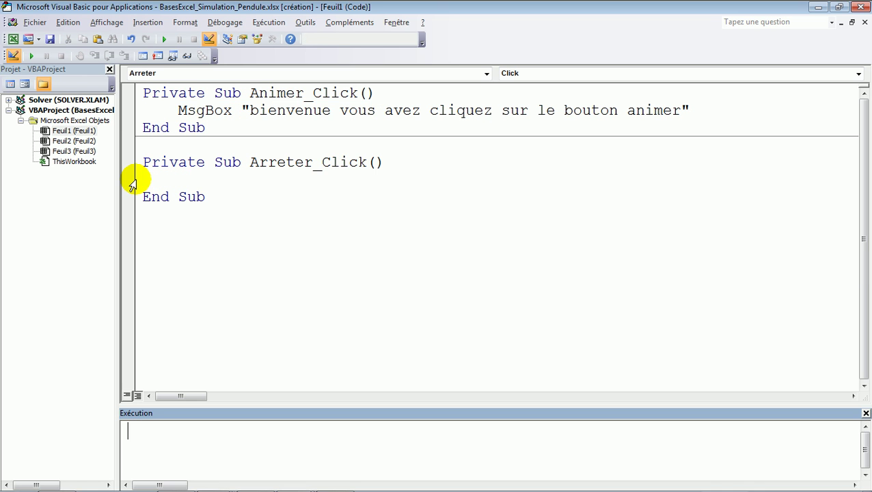
{"action": "type", "text": "MsgBox \"bienvenue vous avez cliquez sur le bouton animer\""}
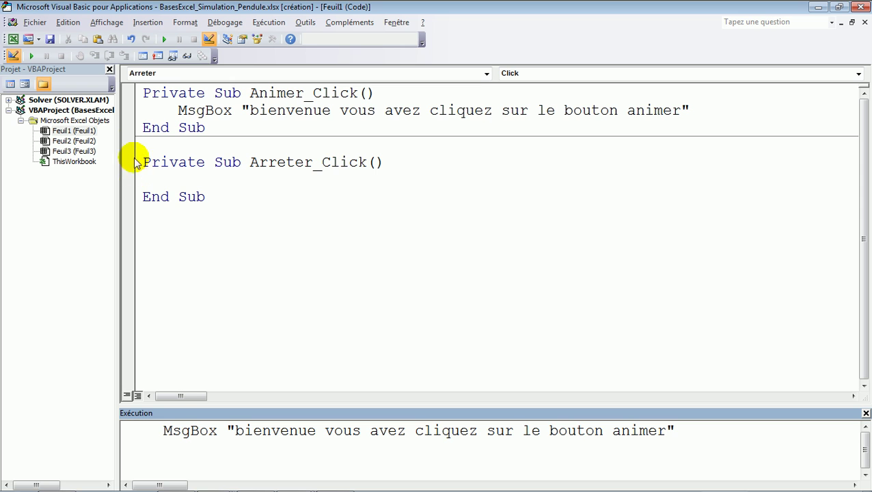
Paste the MsgBox into Arreter_Click, changing 'animer' to 'arreter', and return to Excel
{"action": "left_click", "coordinate": [133, 113]}
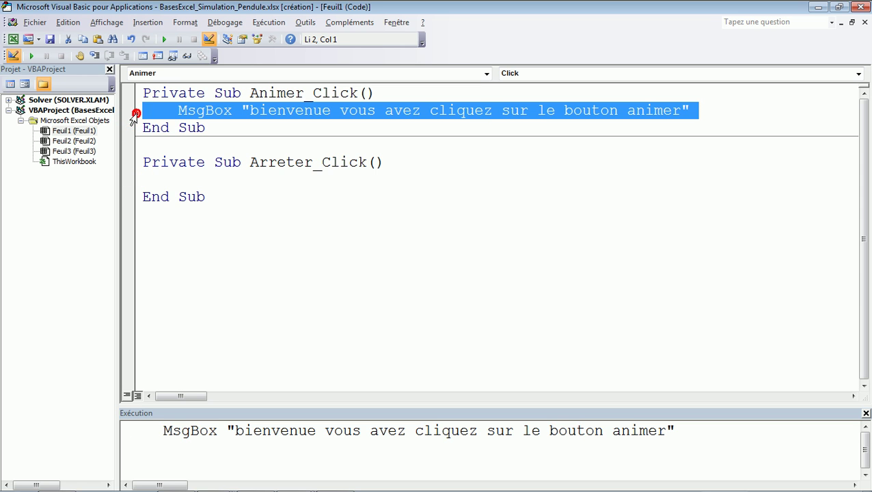
{"action": "left_click", "coordinate": [131, 181]}
{"action": "type", "text": "MsgBox \"bienvenue vous avez cliquez sur le bouton animer\""}
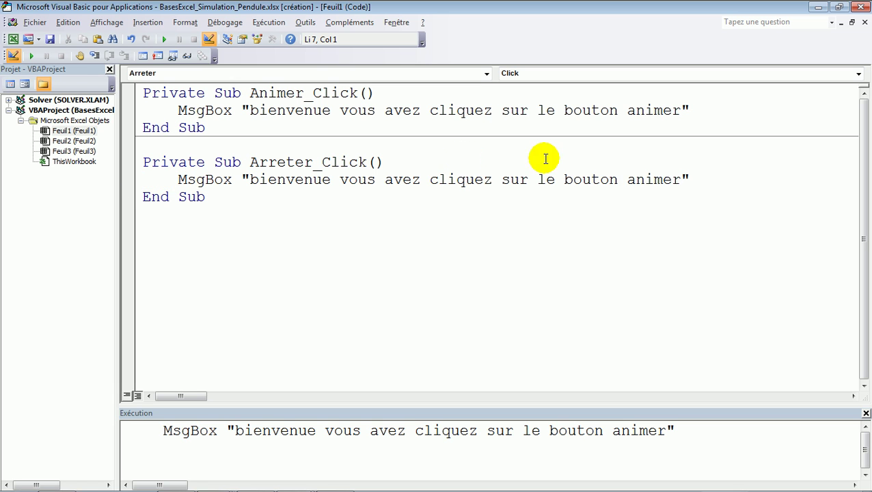
{"action": "double_click", "coordinate": [641, 180]}
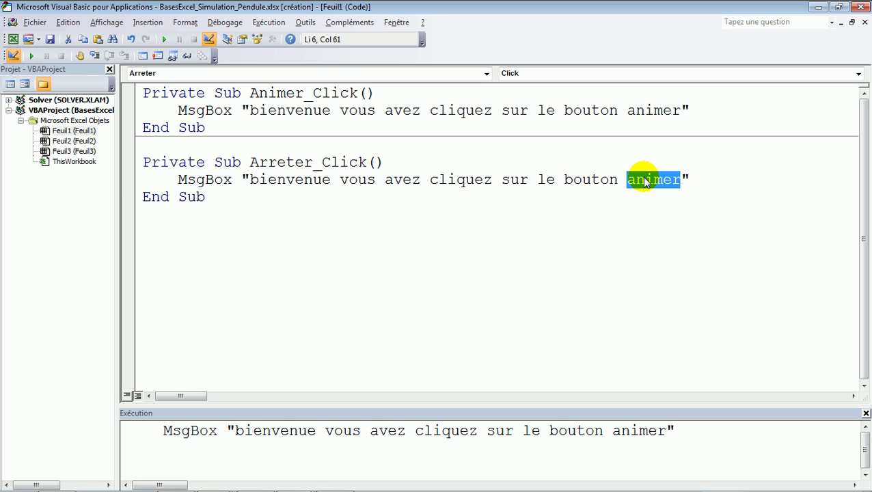
{"action": "type", "text": "arreter"}
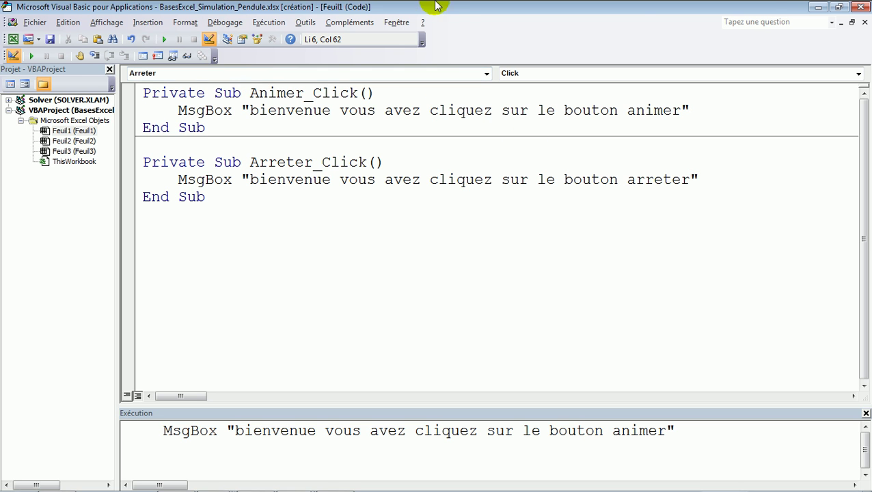
{"action": "key", "text": "alt+F11"}
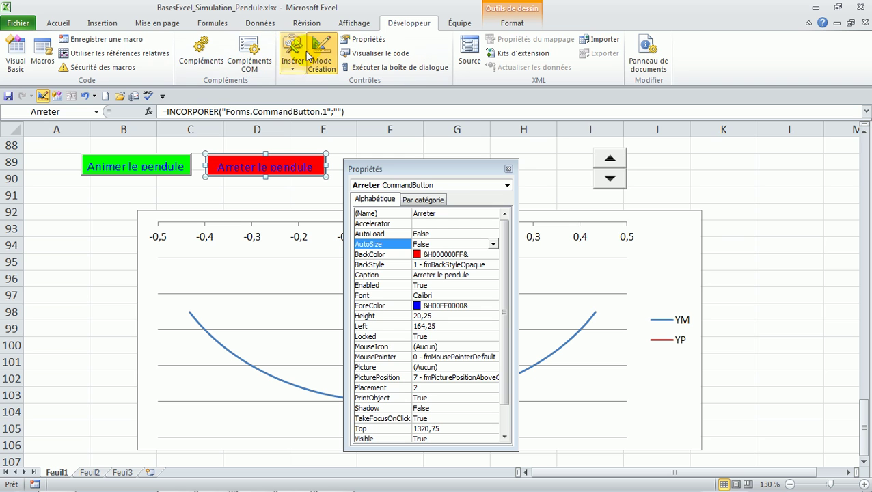
{"action": "left_click", "coordinate": [323, 61]}
{"action": "left_click", "coordinate": [292, 174]}
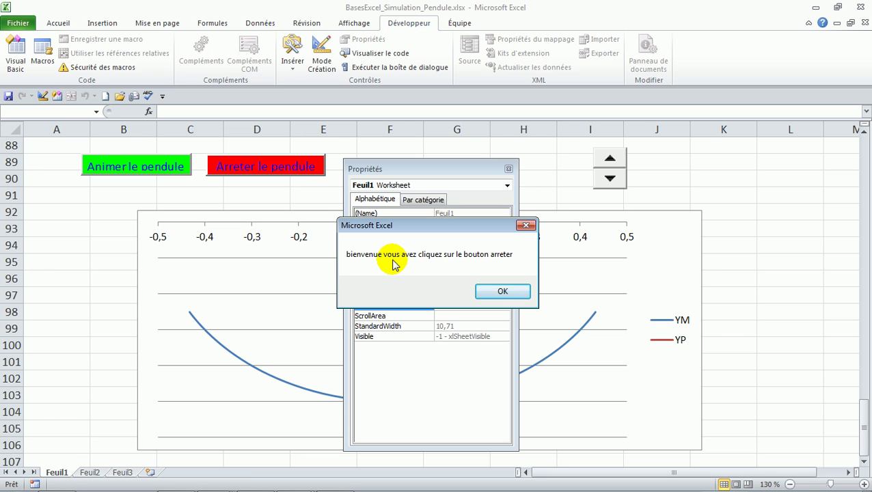
{"action": "left_click", "coordinate": [502, 292]}
{"action": "left_click", "coordinate": [164, 175]}
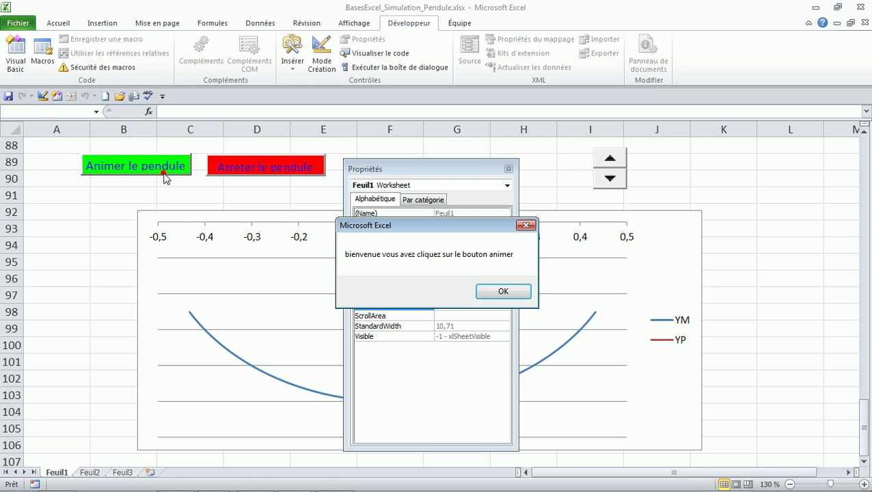
{"action": "left_click", "coordinate": [503, 292]}
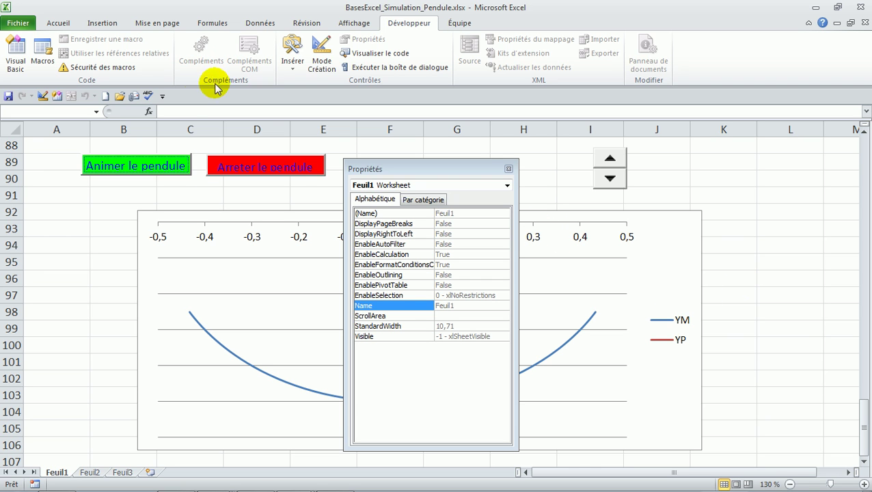
{"action": "left_click", "coordinate": [313, 52]}
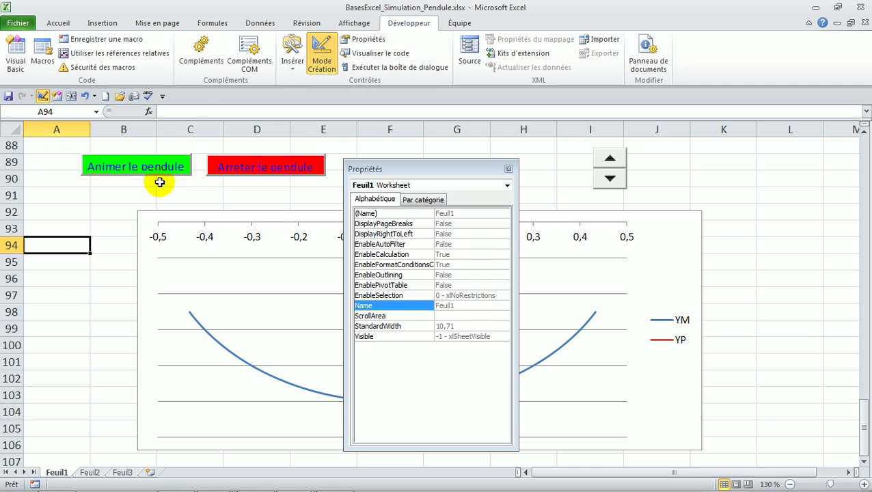
Open Animer_Click's code and start a new line below the MsgBox with cells(
{"action": "double_click", "coordinate": [132, 170]}
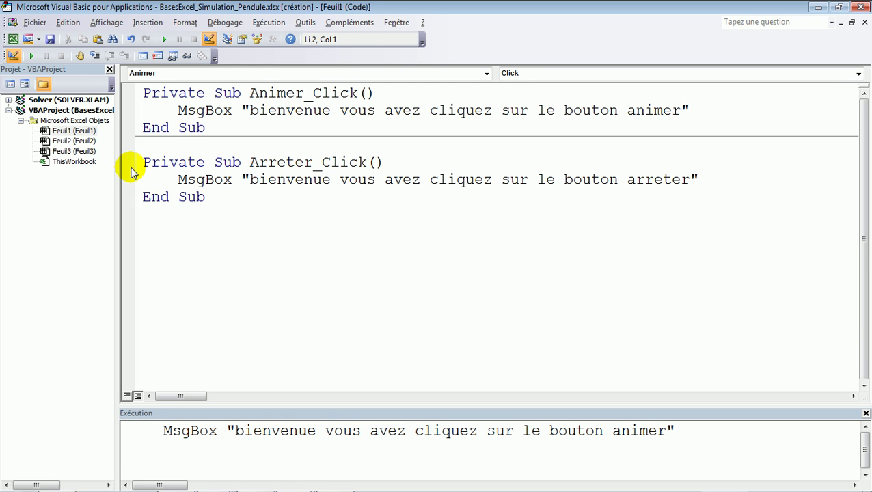
{"action": "left_click", "coordinate": [715, 103]}
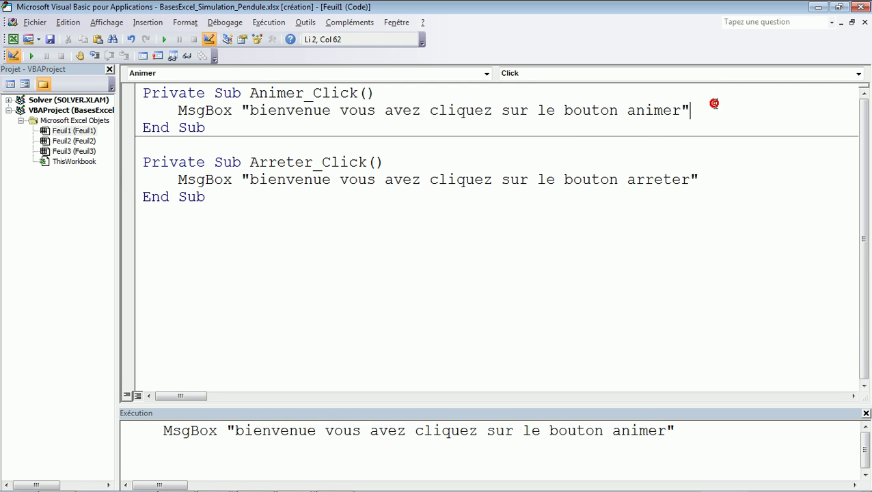
{"action": "key", "text": "Return"}
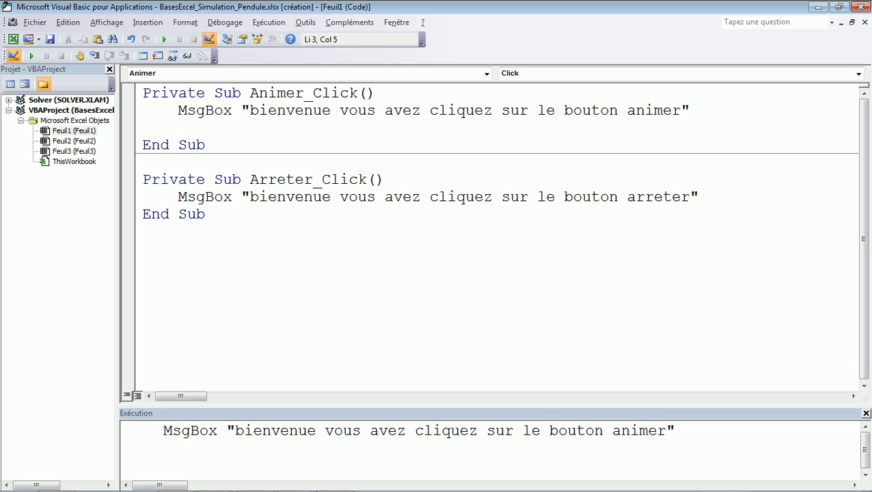
{"action": "type", "text": "clo"}
{"action": "key", "text": "BackSpace"}
{"action": "key", "text": "BackSpace"}
{"action": "type", "text": "ells"}
{"action": "type", "text": "("}
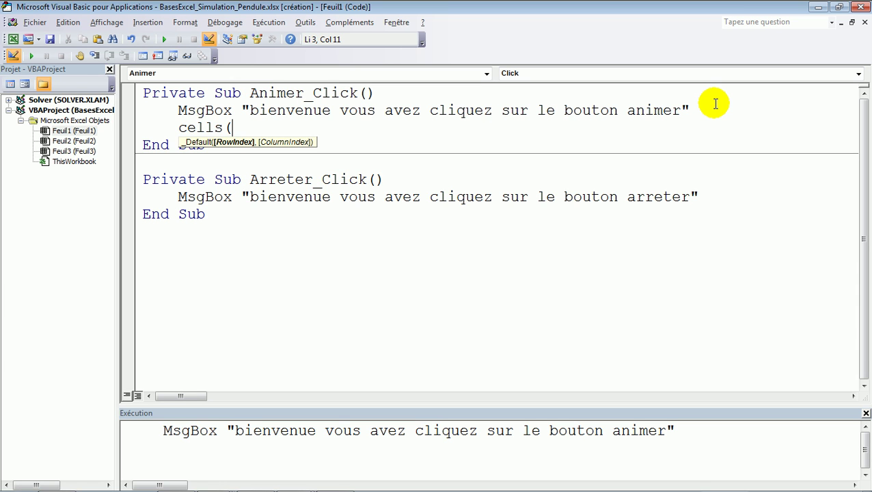
Dismiss the 'Erreur de compilation' on the cells( line and switch back to Excel
{"action": "left_click", "coordinate": [716, 104]}
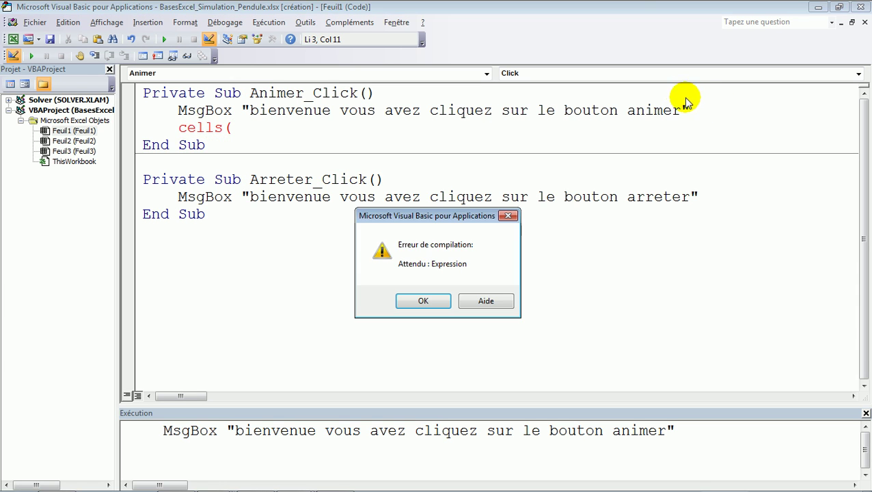
{"action": "left_click", "coordinate": [410, 303]}
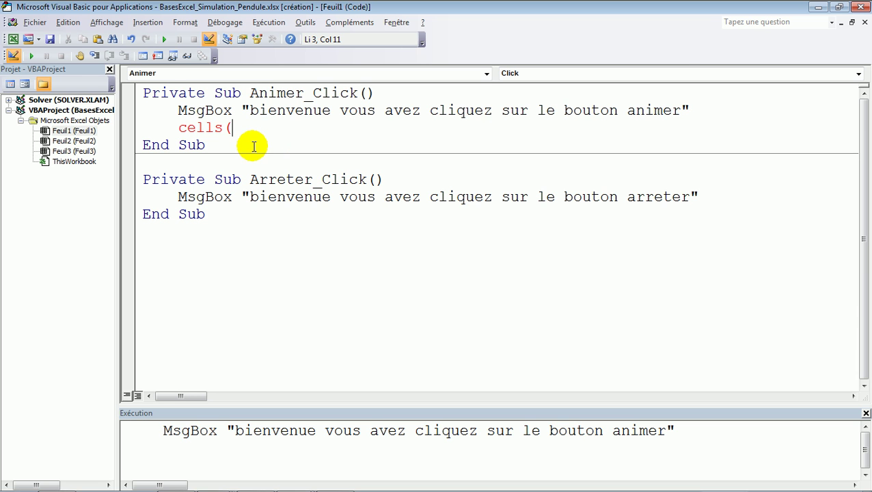
{"action": "key", "text": "alt+F11"}
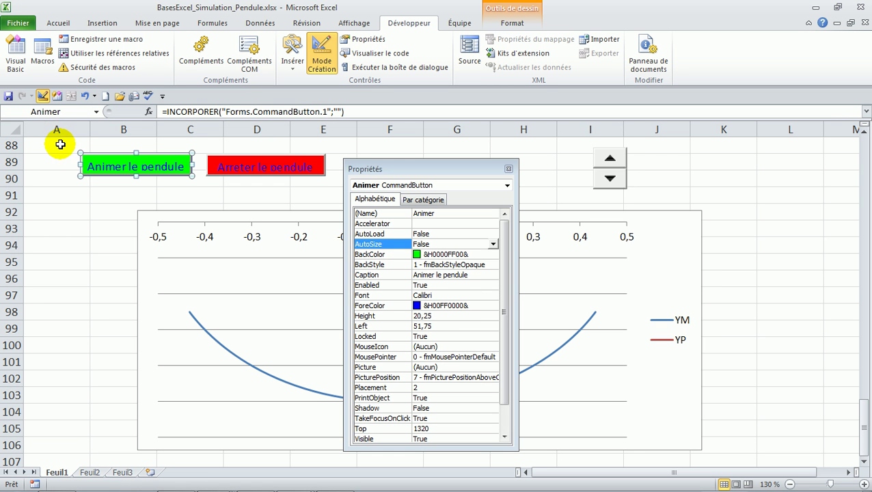
Enter 1 in A88 and 2 in B88
{"action": "left_click", "coordinate": [61, 144]}
{"action": "left_click", "coordinate": [60, 144]}
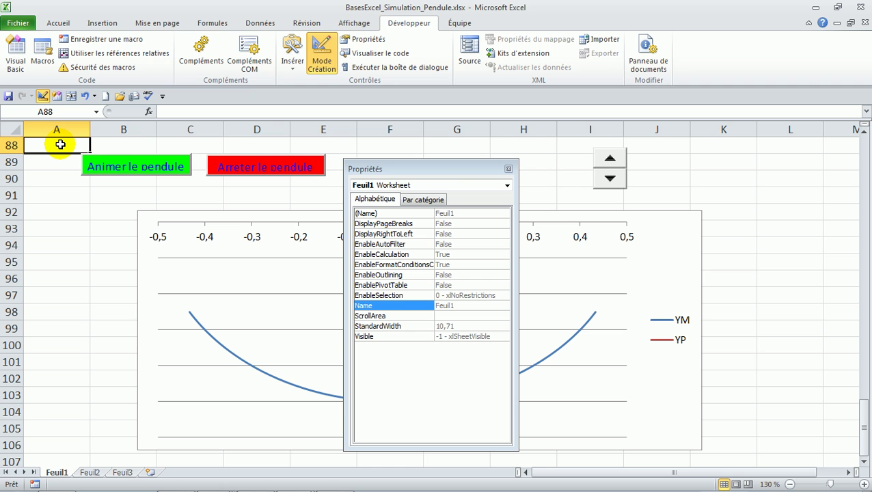
{"action": "type", "text": "1"}
{"action": "key", "text": "Tab"}
{"action": "type", "text": "2"}
{"action": "key", "text": "Tab"}
Extend the series to G88 so row 88 reads 1–7, then open Animer_Click's code
{"action": "left_click", "coordinate": [60, 144]}
{"action": "left_click_drag", "start_coordinate": [60, 144], "coordinate": [136, 145]}
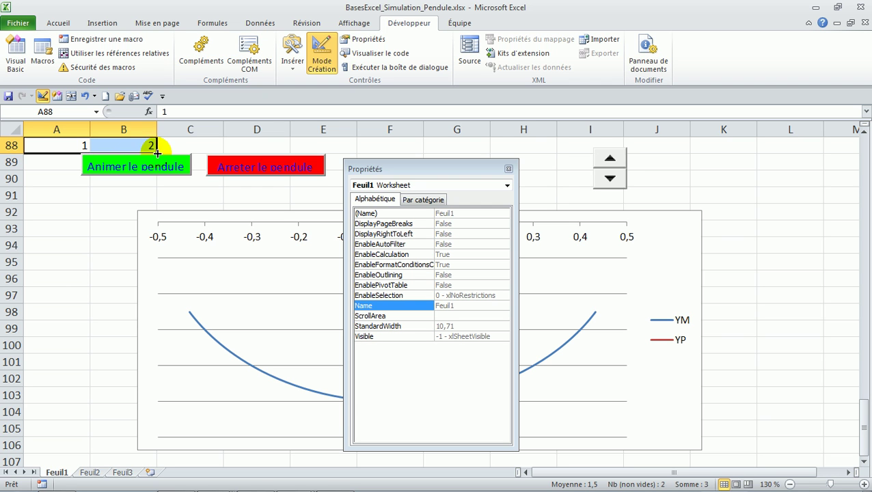
{"action": "left_click_drag", "start_coordinate": [155, 150], "coordinate": [486, 155]}
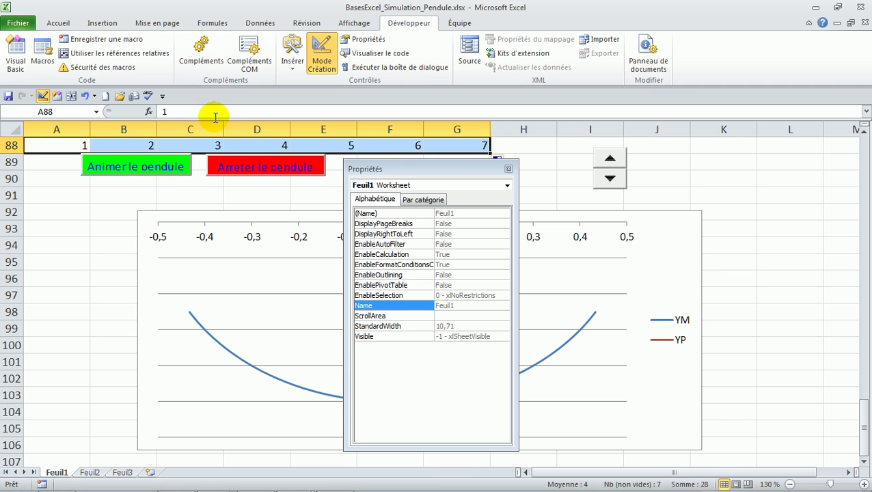
{"action": "left_click", "coordinate": [159, 170]}
{"action": "double_click", "coordinate": [159, 169]}
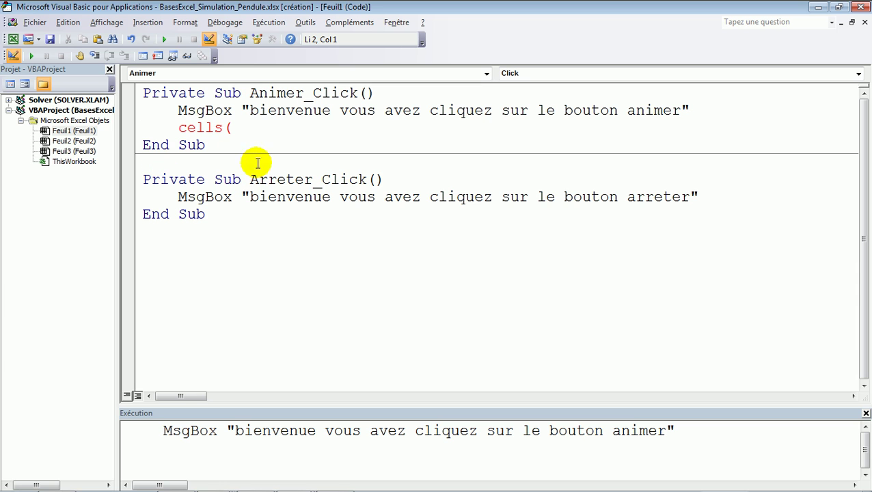
Complete the new line as cells(89,7)=100 and return to Excel
{"action": "left_click", "coordinate": [236, 128]}
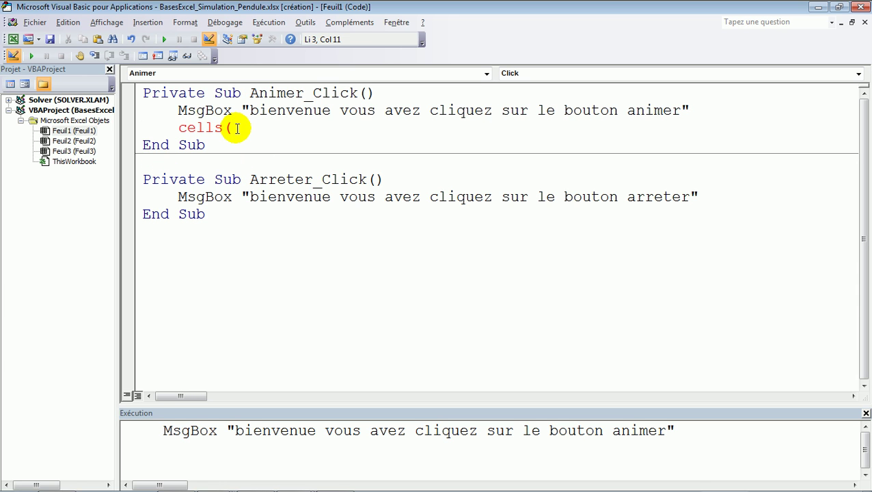
{"action": "type", "text": "89"}
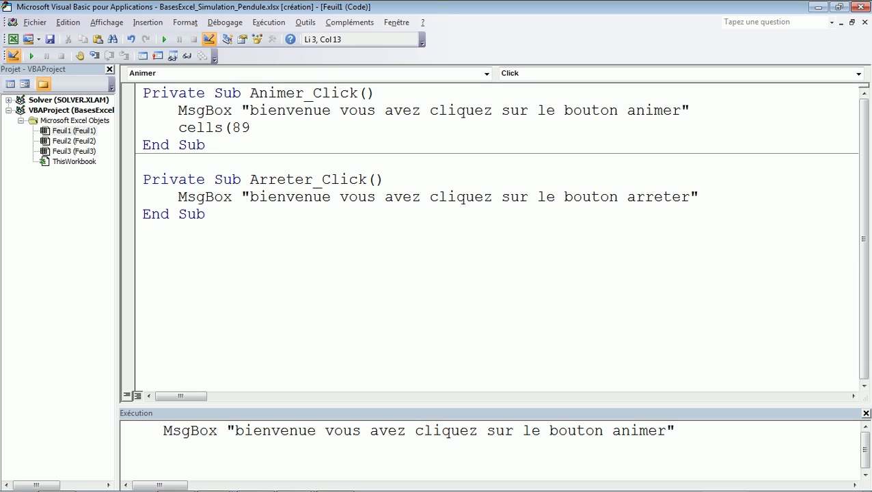
{"action": "type", "text": ",7"}
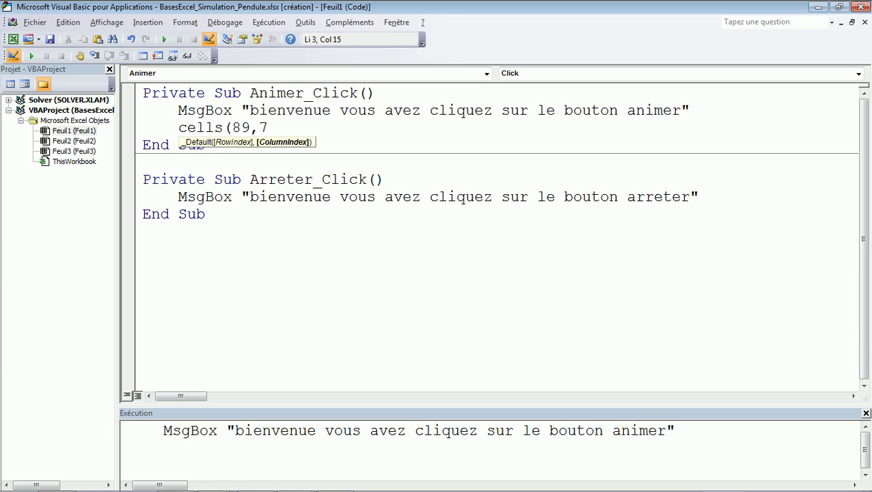
{"action": "type", "text": ")"}
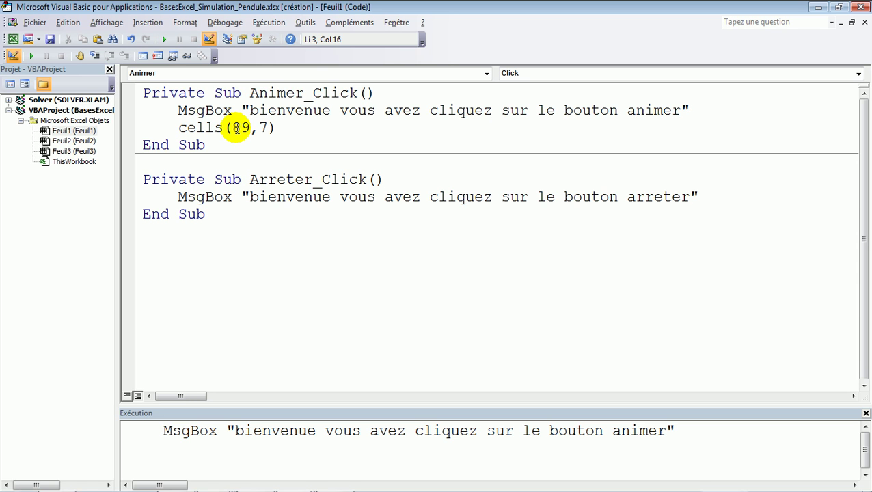
{"action": "type", "text": "="}
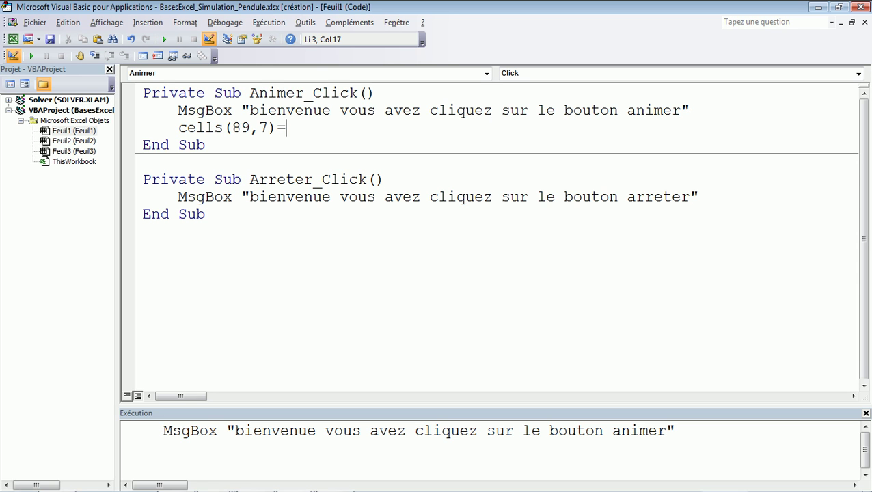
{"action": "type", "text": "100"}
{"action": "key", "text": "alt+F11"}
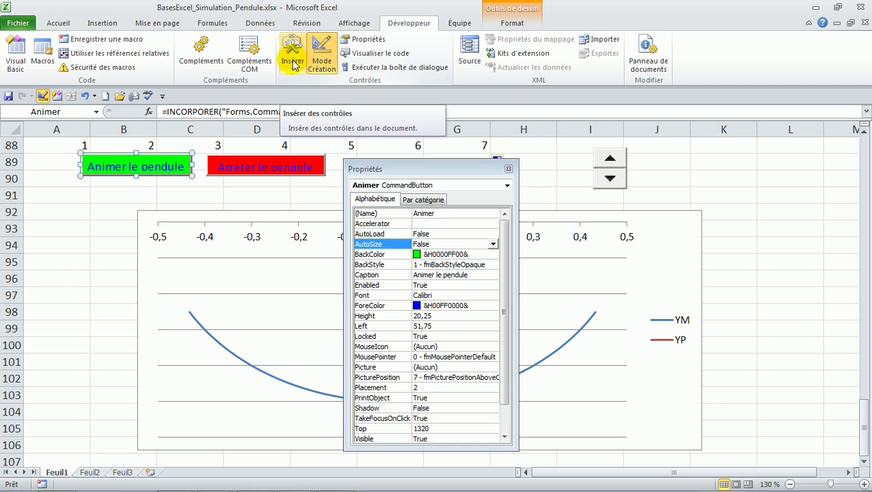
Leave design mode, hide the Properties list and select the Numtemps cell G89
{"action": "left_click", "coordinate": [318, 46]}
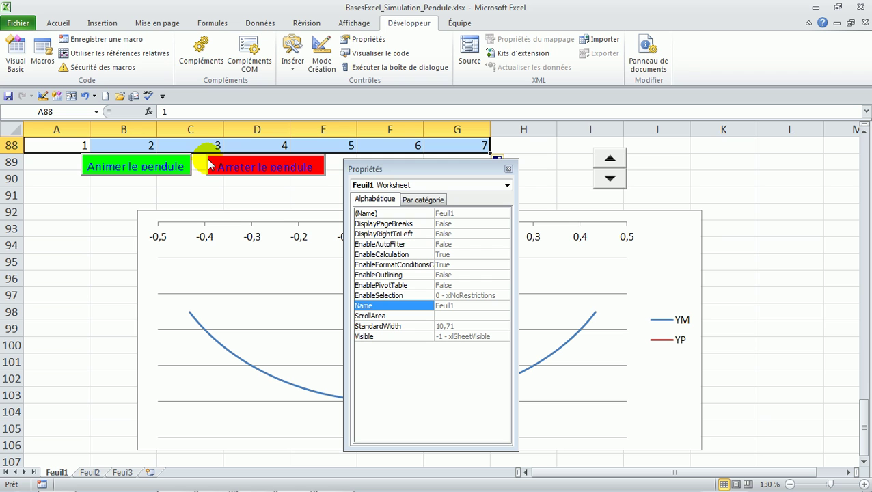
{"action": "left_click", "coordinate": [509, 169]}
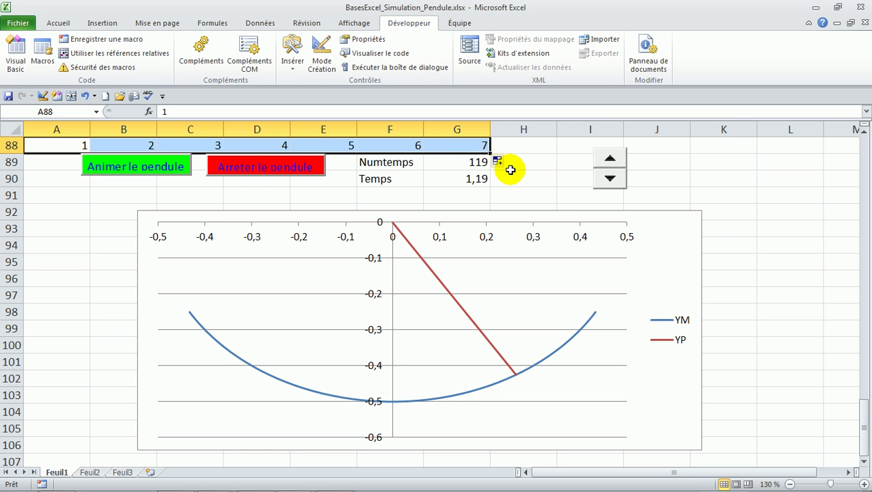
{"action": "left_click", "coordinate": [478, 162]}
{"action": "left_click", "coordinate": [478, 162]}
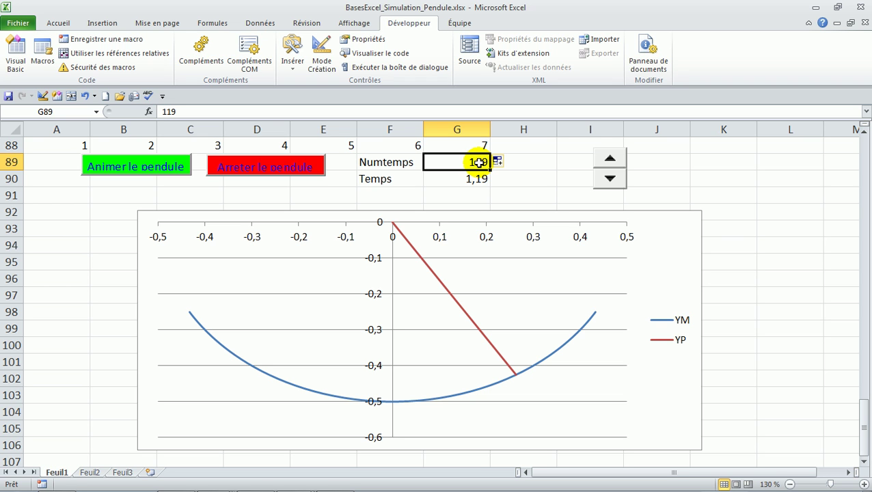
Run Animer le pendule, dismiss its message, and reopen Animer_Click in design mode
{"action": "left_click", "coordinate": [153, 172]}
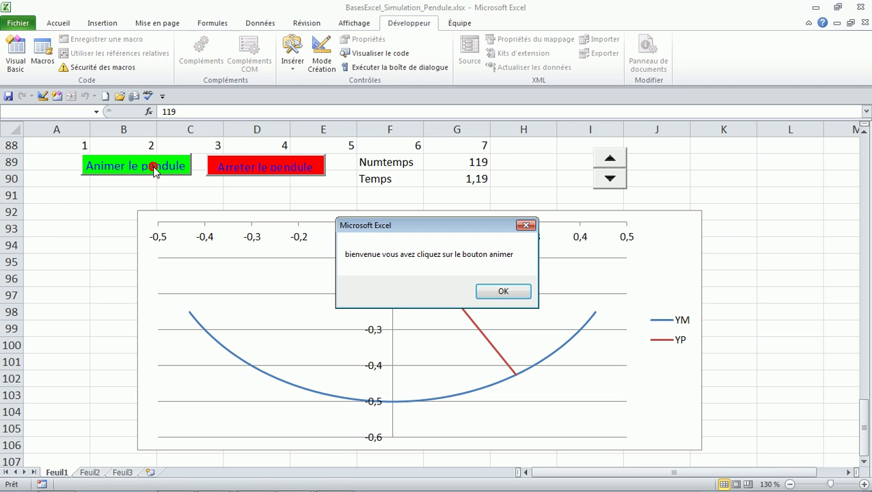
{"action": "left_click", "coordinate": [511, 296]}
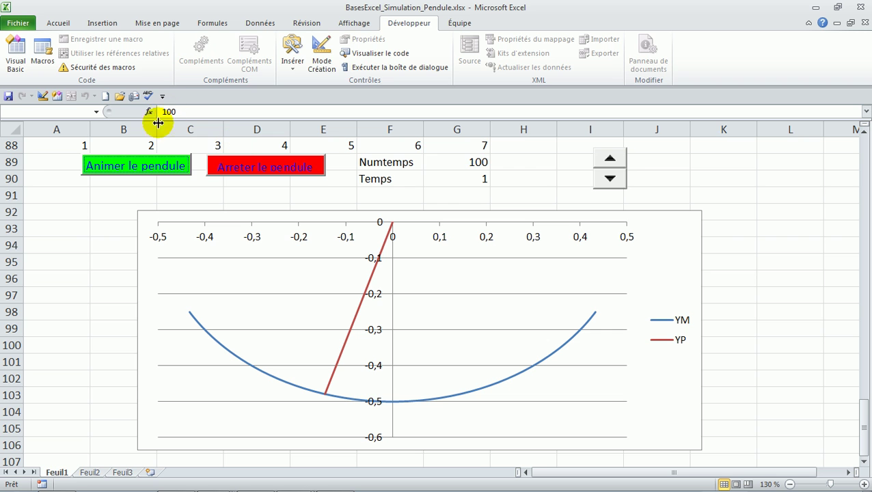
{"action": "left_click", "coordinate": [321, 52]}
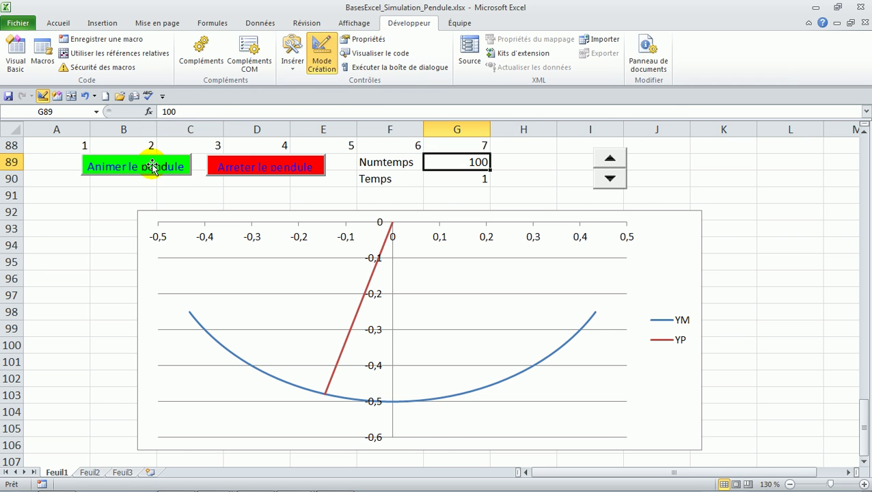
{"action": "double_click", "coordinate": [152, 162]}
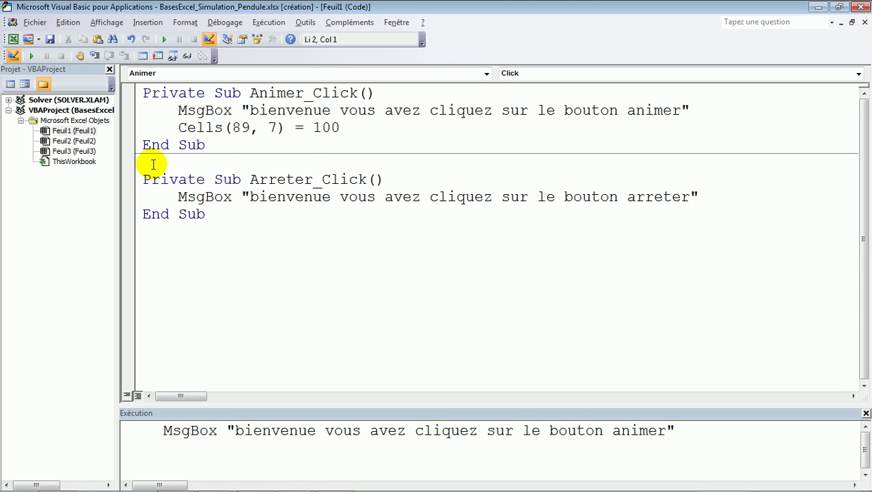
Replace 100 on the Cells(89, 7) line with cells(89,7)+1 to increment Numtemps
{"action": "double_click", "coordinate": [327, 128]}
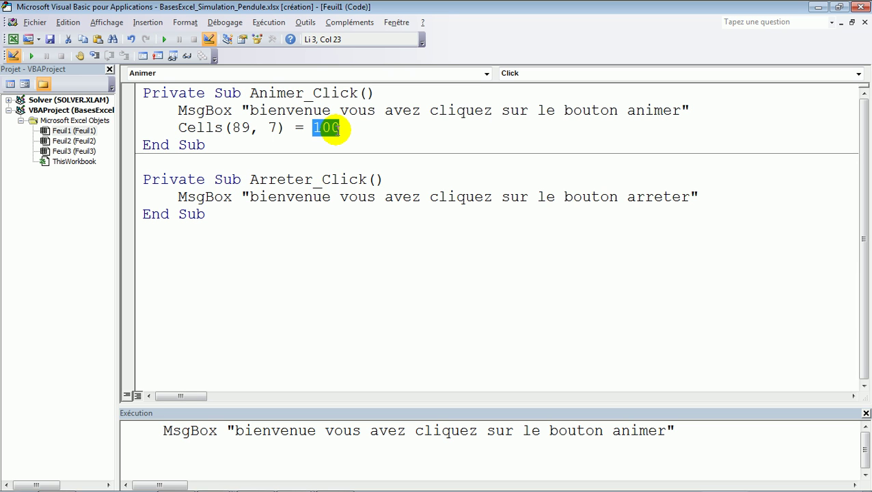
{"action": "type", "text": "cells"}
{"action": "type", "text": "("}
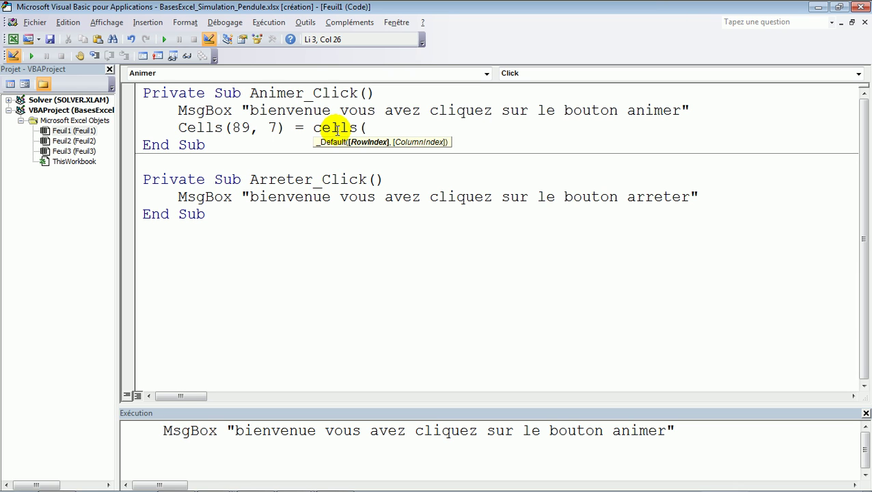
{"action": "type", "text": "89,7"}
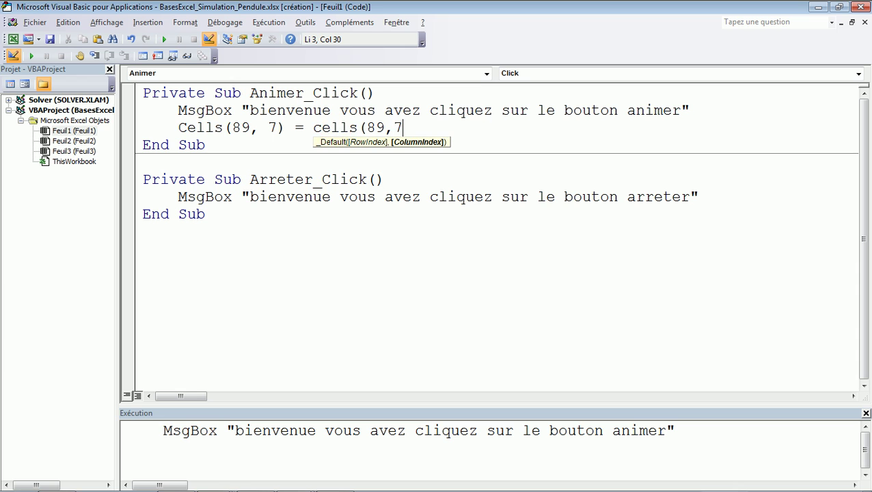
{"action": "type", "text": ")"}
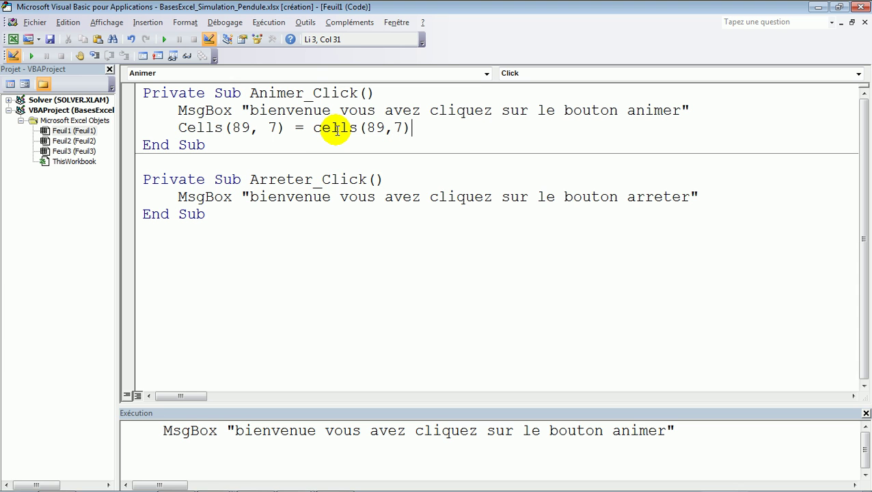
{"action": "type", "text": "+1"}
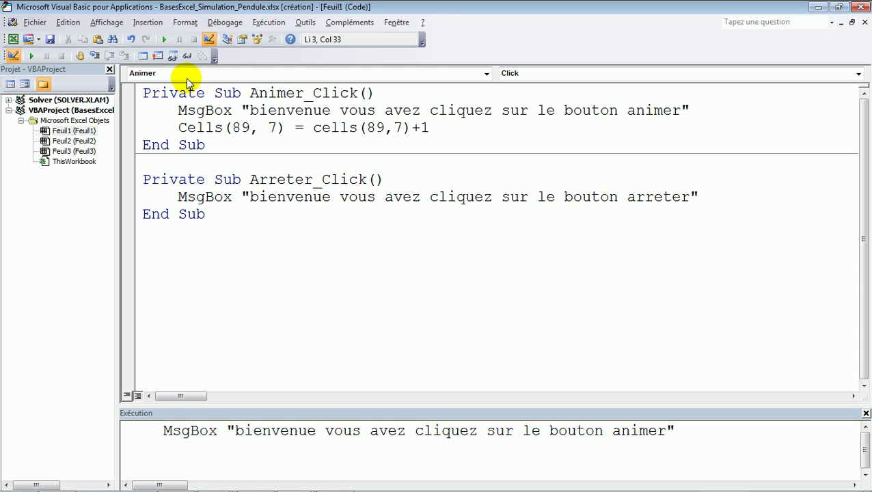
Run the animation macro three times, dismissing each message, until Numtemps reaches 103; enable design mode
{"action": "left_click", "coordinate": [170, 42]}
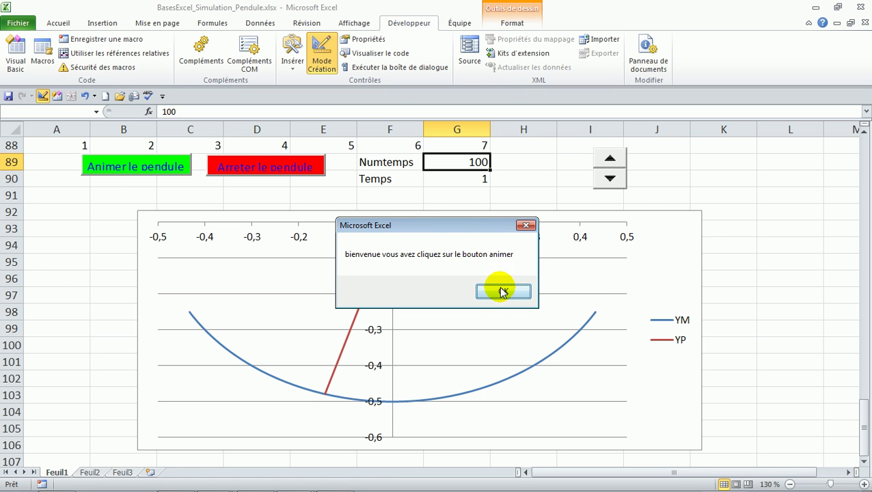
{"action": "left_click", "coordinate": [503, 291]}
{"action": "key", "text": "alt+F11"}
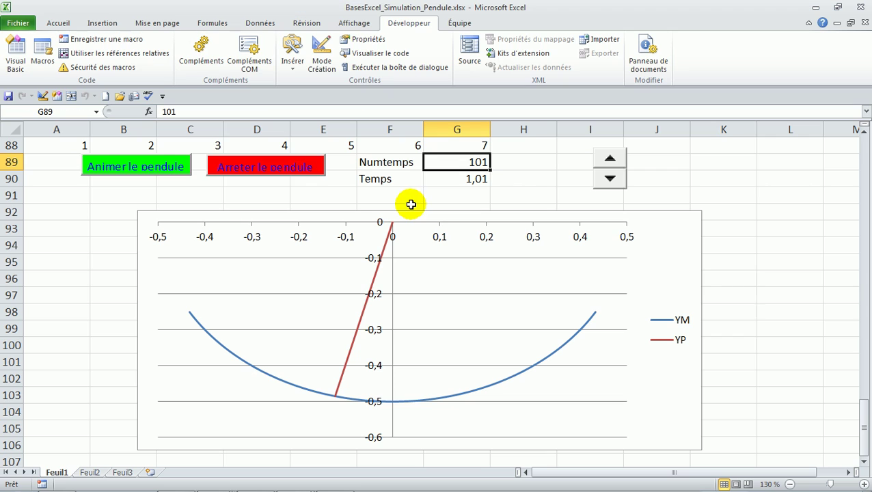
{"action": "left_click", "coordinate": [155, 172]}
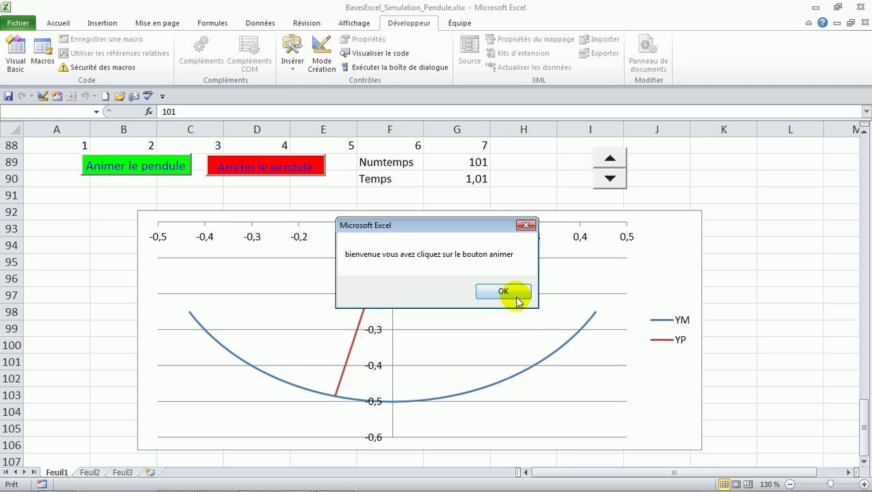
{"action": "left_click", "coordinate": [504, 291]}
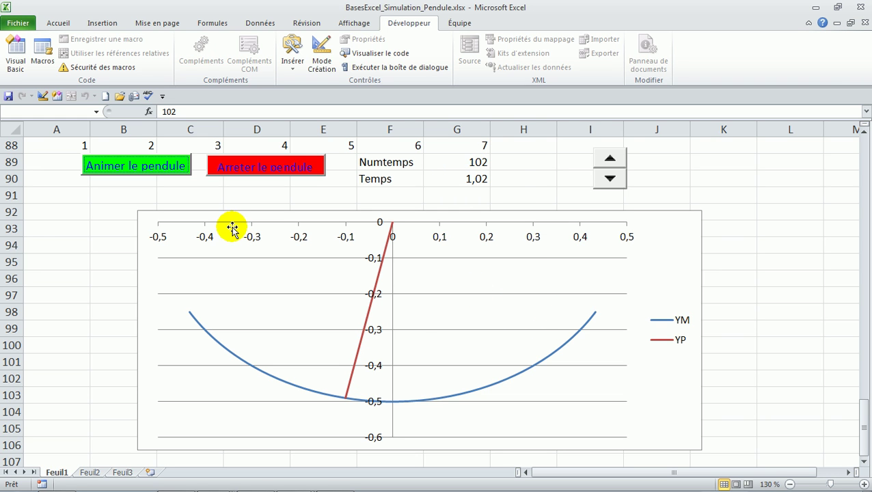
{"action": "left_click", "coordinate": [175, 173]}
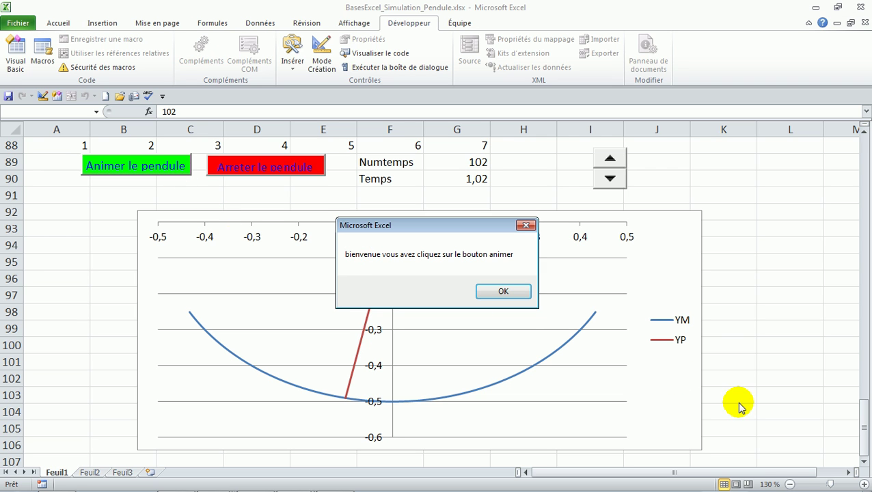
{"action": "left_click", "coordinate": [504, 291]}
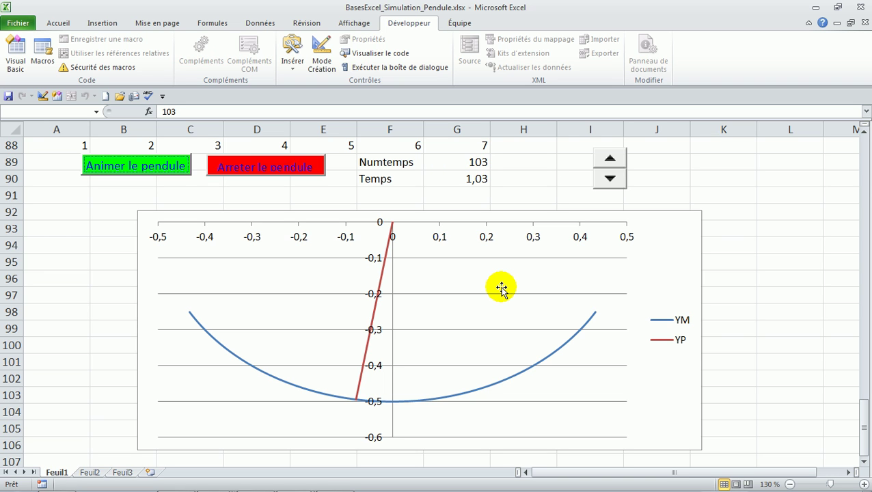
{"action": "left_click", "coordinate": [321, 54]}
Open Animer_Click's code and comment out the MsgBox line with an apostrophe
{"action": "double_click", "coordinate": [181, 164]}
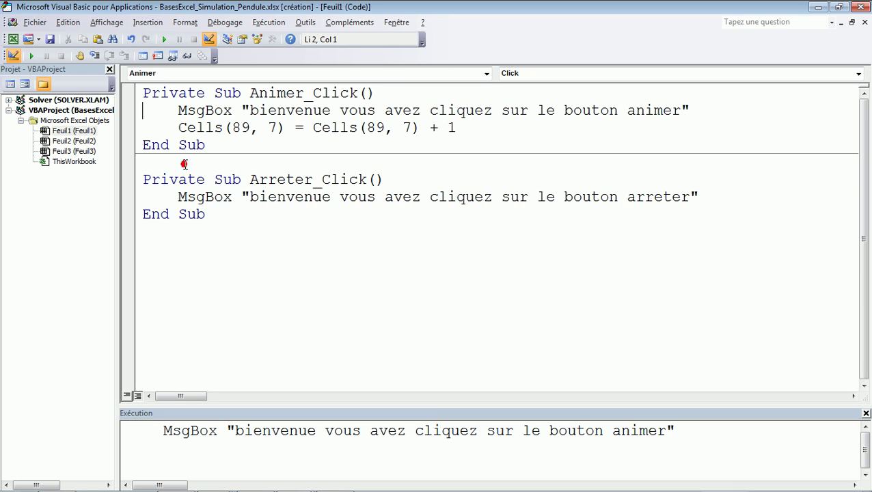
{"action": "left_click", "coordinate": [178, 109]}
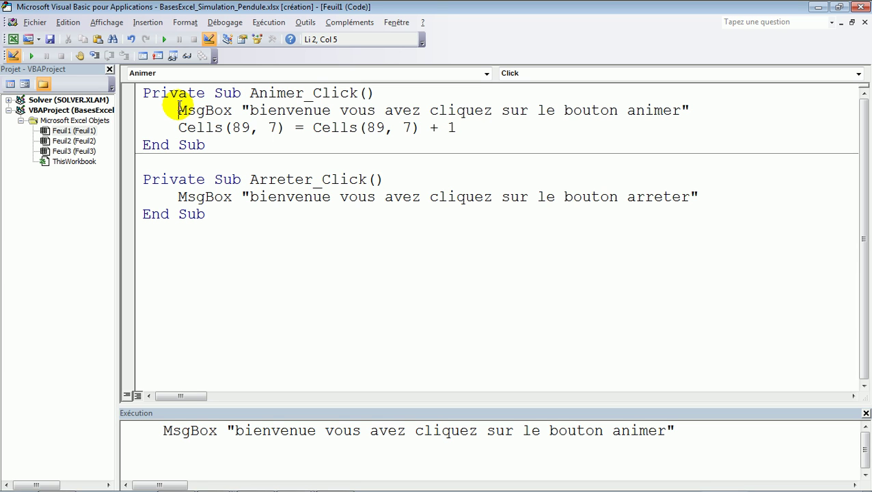
{"action": "type", "text": "'"}
{"action": "left_click", "coordinate": [187, 127]}
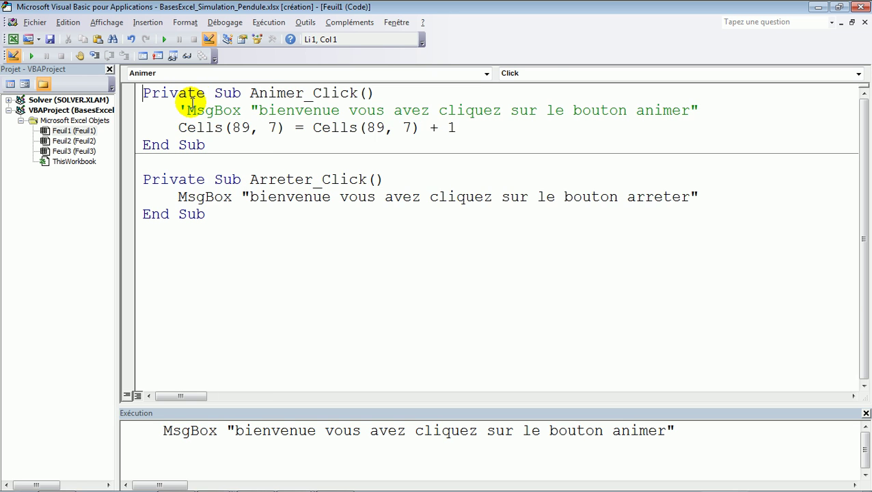
Add the comment line 'lkjqlksdsq sqdd sdsqdsq below the MsgBox and return to Excel
{"action": "left_click", "coordinate": [713, 106]}
{"action": "key", "text": "Return"}
{"action": "type", "text": "'"}
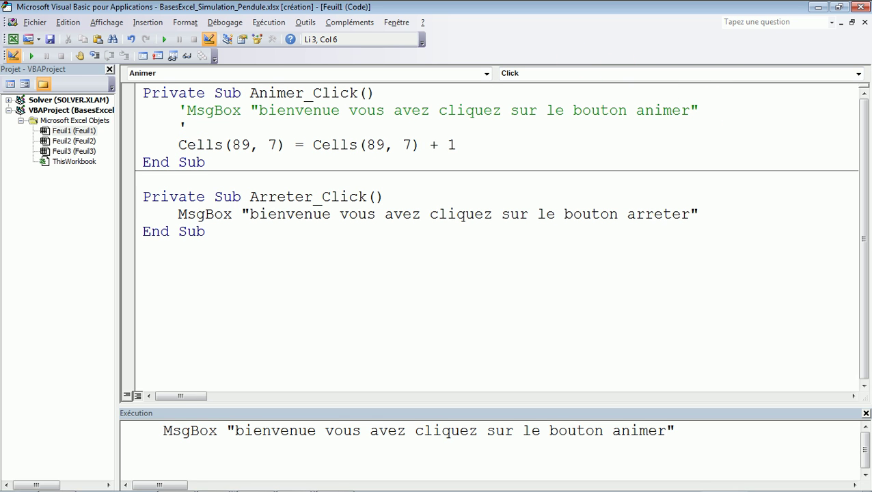
{"action": "type", "text": "lkjqlksdsq sqdd sd"}
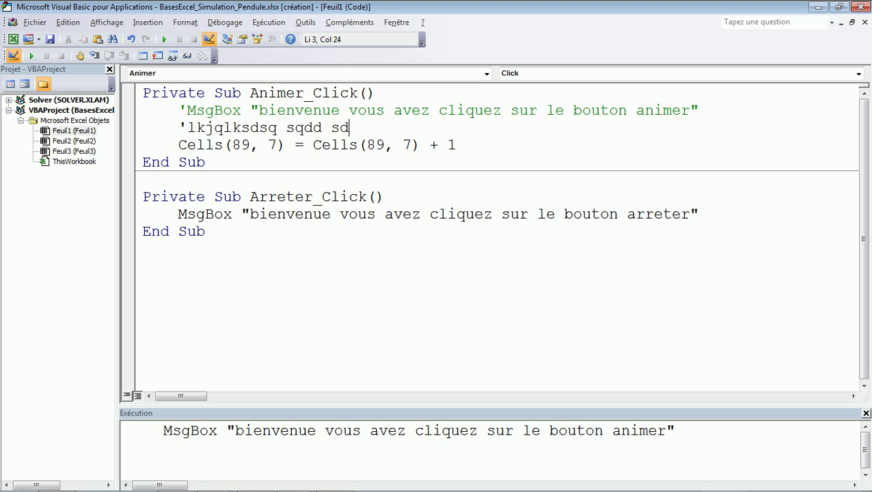
{"action": "type", "text": "sqdsq"}
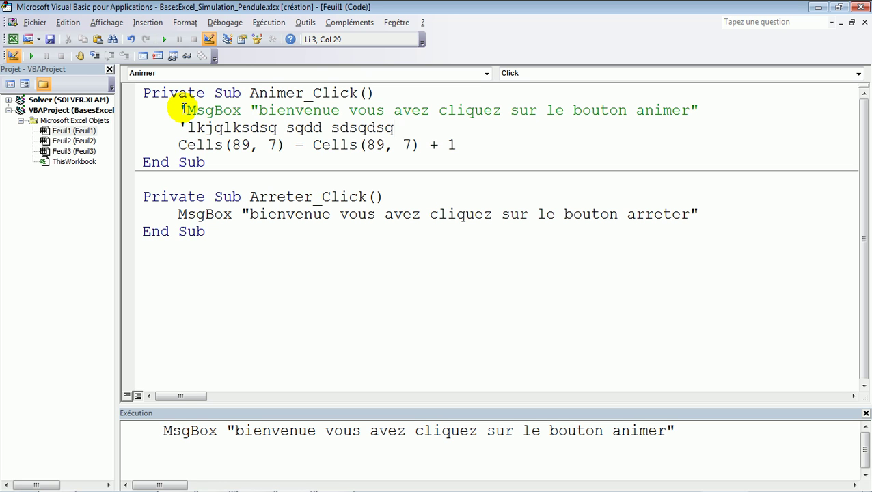
{"action": "left_click", "coordinate": [223, 145]}
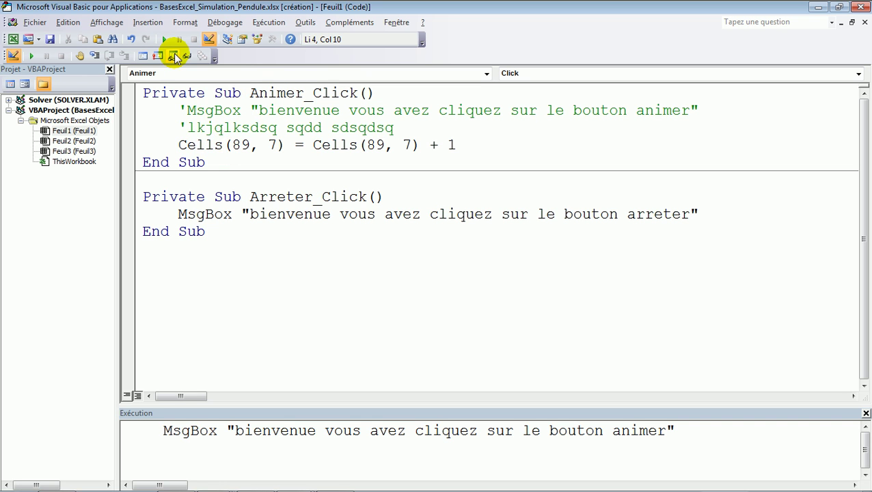
{"action": "key", "text": "alt+F11"}
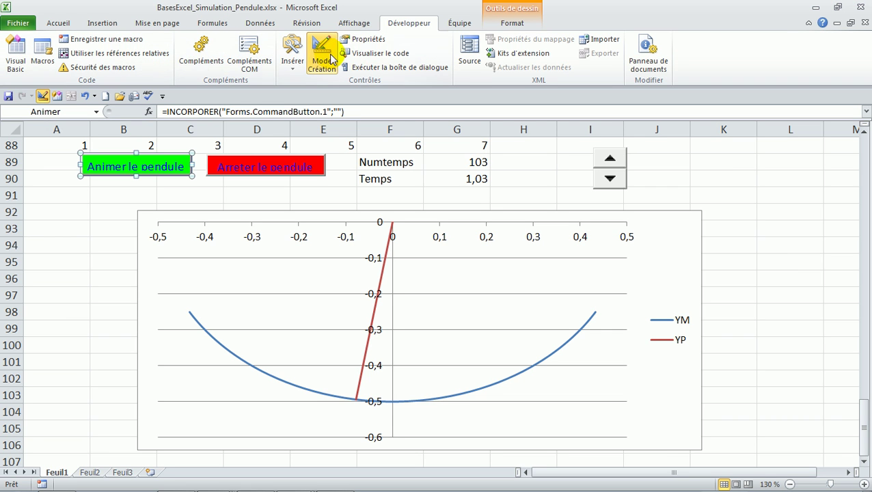
Leave design mode and step the pendulum animation forward several times
{"action": "left_click", "coordinate": [315, 60]}
{"action": "left_click", "coordinate": [141, 170]}
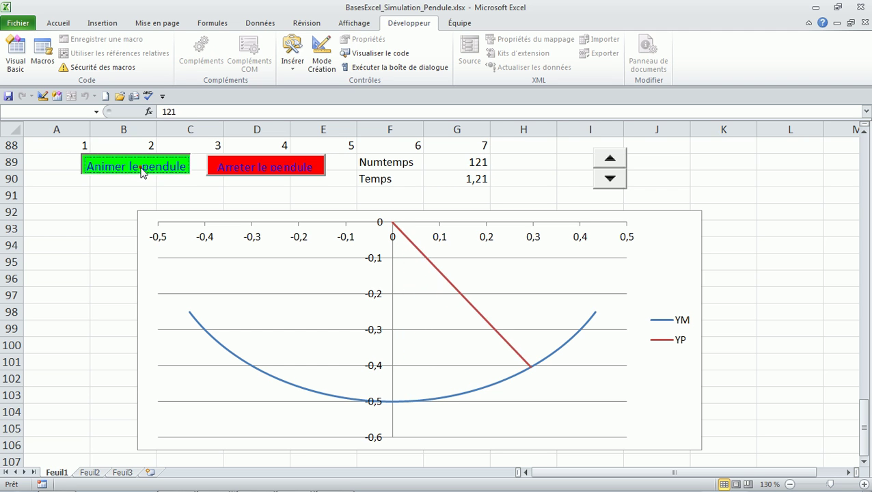
{"action": "left_click", "coordinate": [141, 169]}
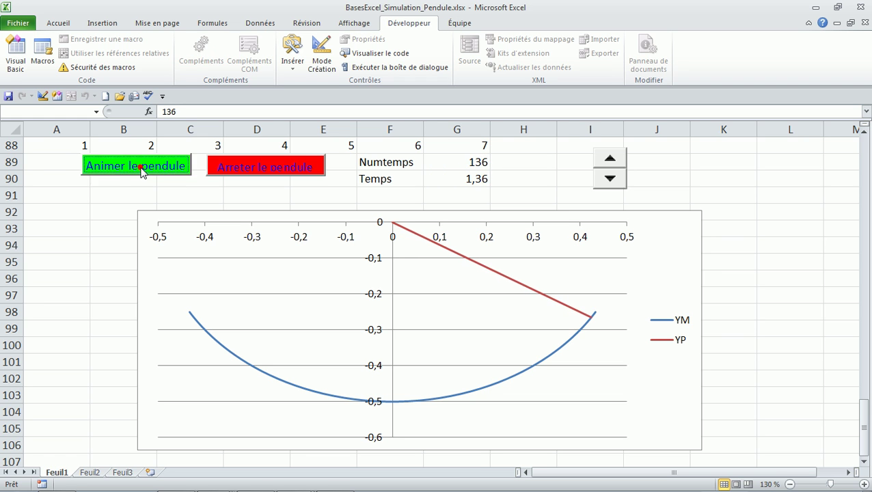
{"action": "left_click", "coordinate": [142, 170]}
{"action": "left_click", "coordinate": [142, 169]}
{"action": "left_click", "coordinate": [141, 170]}
{"action": "left_click", "coordinate": [141, 169]}
{"action": "left_click", "coordinate": [142, 170]}
Keep stepping the animation until Numtemps reaches 159, then re-enable design mode
{"action": "left_click", "coordinate": [142, 171]}
{"action": "left_click", "coordinate": [141, 172]}
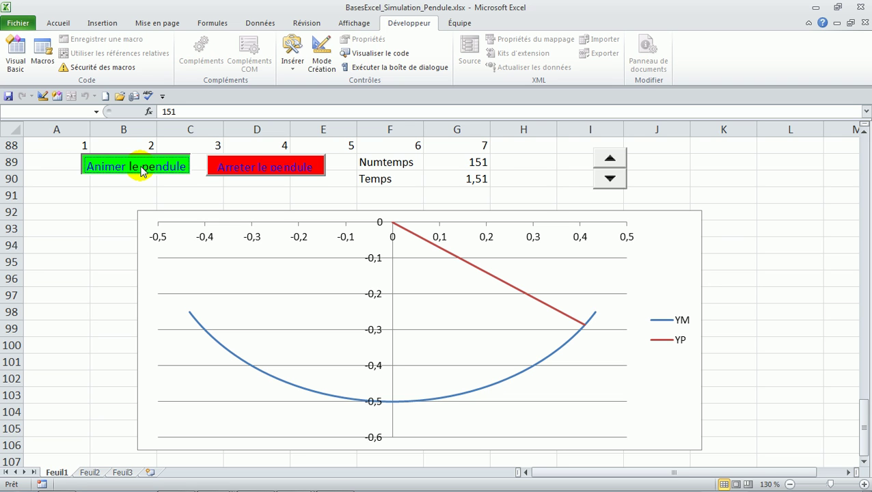
{"action": "left_click", "coordinate": [141, 171]}
{"action": "left_click", "coordinate": [141, 170]}
{"action": "left_click", "coordinate": [140, 169]}
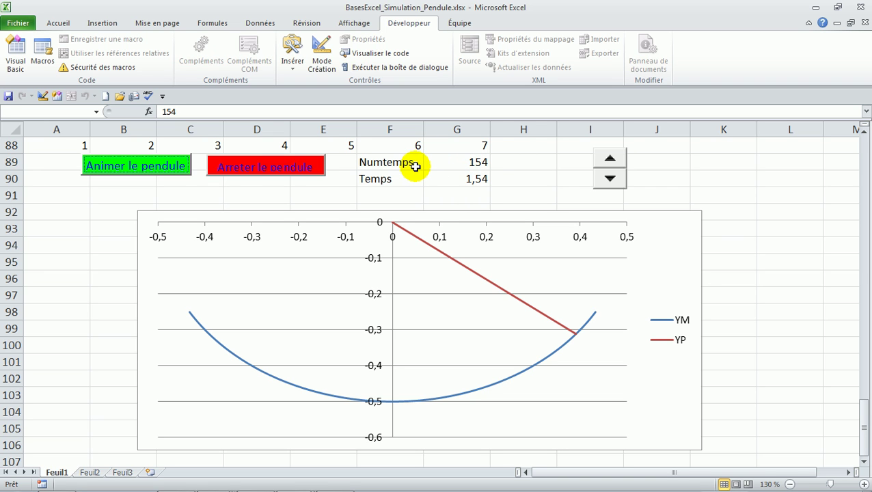
{"action": "left_click", "coordinate": [162, 170]}
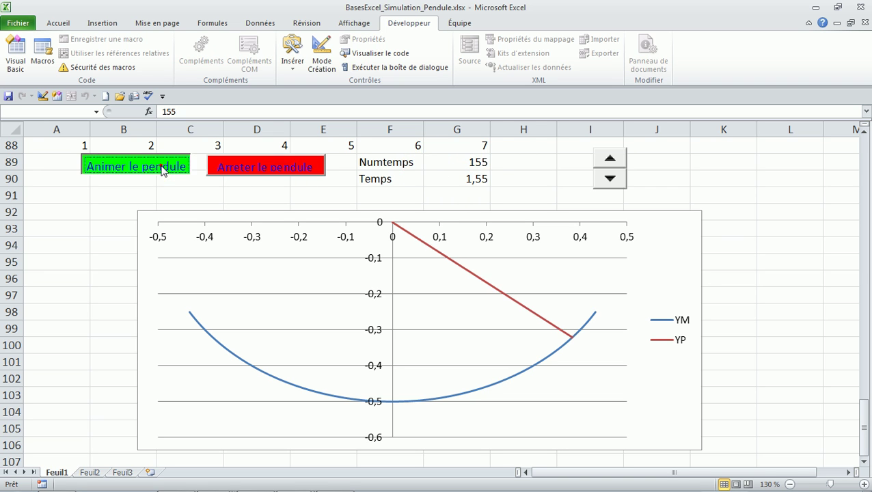
{"action": "left_click", "coordinate": [162, 171]}
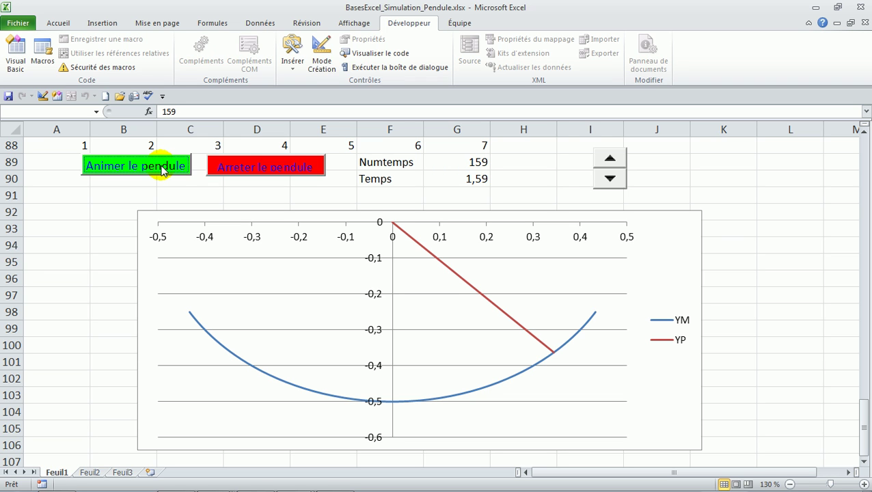
{"action": "left_click", "coordinate": [315, 57]}
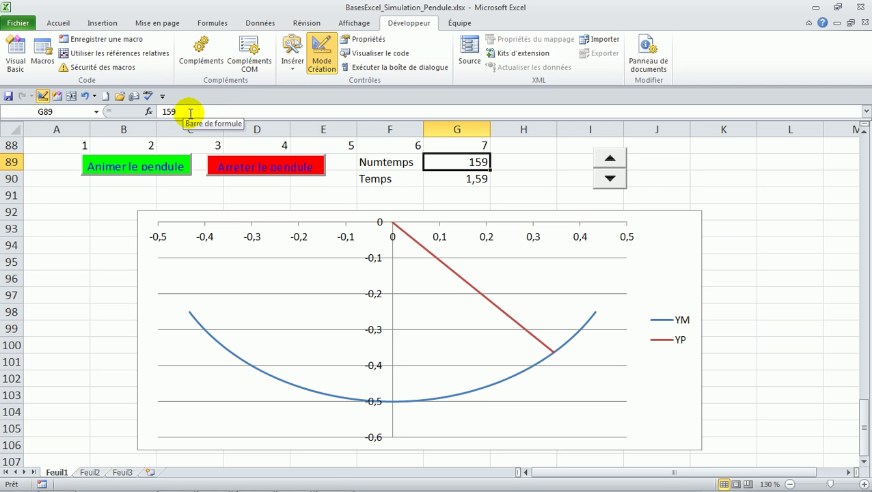
Open the Animer_Click code and add a 'Do' line above the Cells(89, 7) increment
{"action": "double_click", "coordinate": [127, 170]}
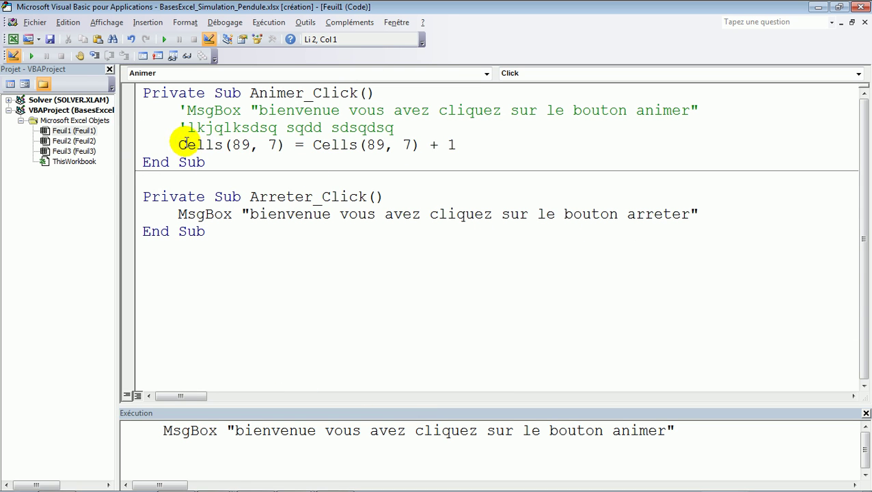
{"action": "left_click_drag", "start_coordinate": [177, 145], "coordinate": [479, 136]}
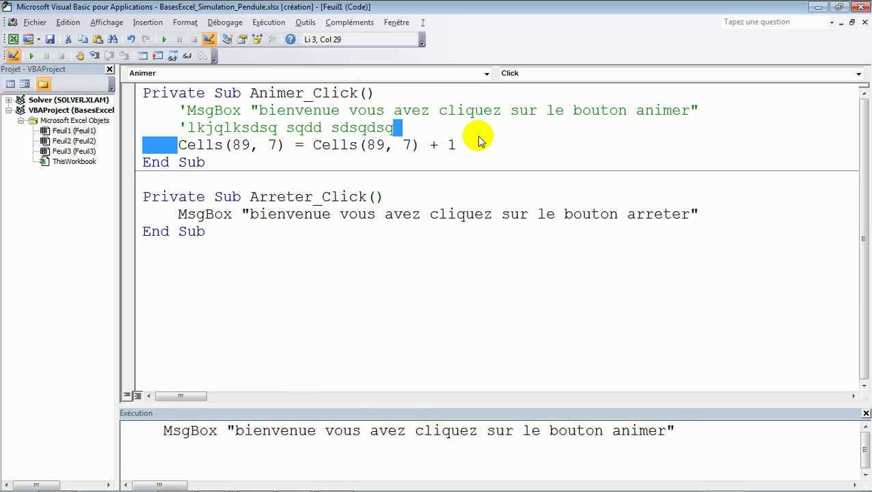
{"action": "left_click", "coordinate": [420, 130]}
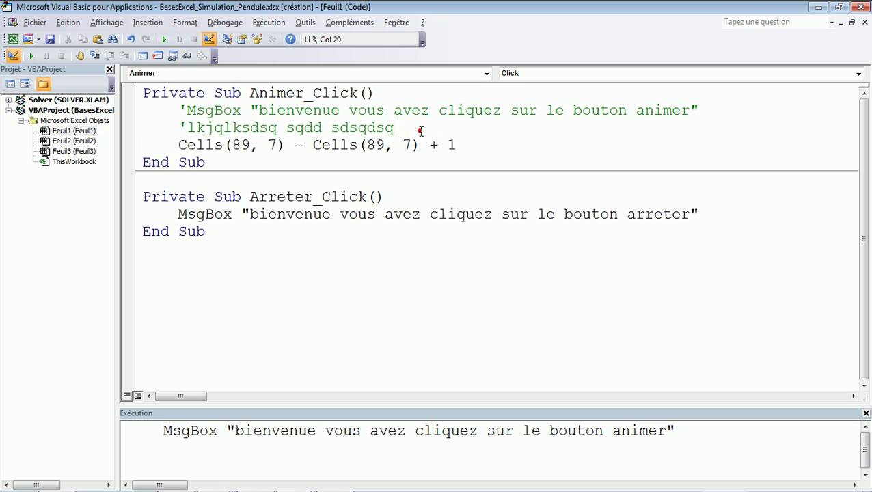
{"action": "key", "text": "Return"}
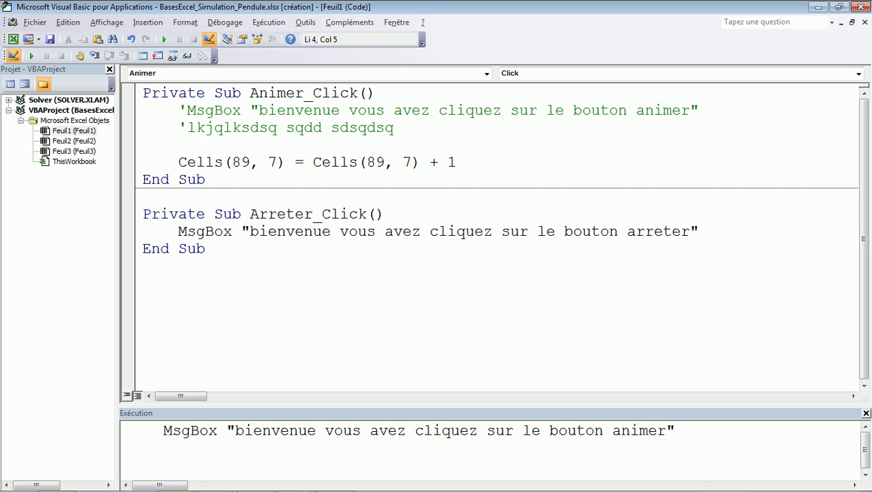
{"action": "type", "text": "do"}
{"action": "type", "text": " loop"}
{"action": "key", "text": "BackSpace"}
{"action": "key", "text": "BackSpace"}
{"action": "key", "text": "BackSpace"}
{"action": "key", "text": "BackSpace"}
{"action": "key", "text": "BackSpace"}
{"action": "key", "text": "BackSpace"}
{"action": "type", "text": "o loop"}
{"action": "key", "text": "BackSpace"}
{"action": "key", "text": "BackSpace"}
{"action": "key", "text": "BackSpace"}
{"action": "key", "text": "BackSpace"}
{"action": "key", "text": "Down"}
Indent the Cells line and type 'loop' below it to close the block
{"action": "key", "text": "Left"}
{"action": "key", "text": "Left"}
{"action": "key", "text": "Left"}
{"action": "key", "text": "Tab"}
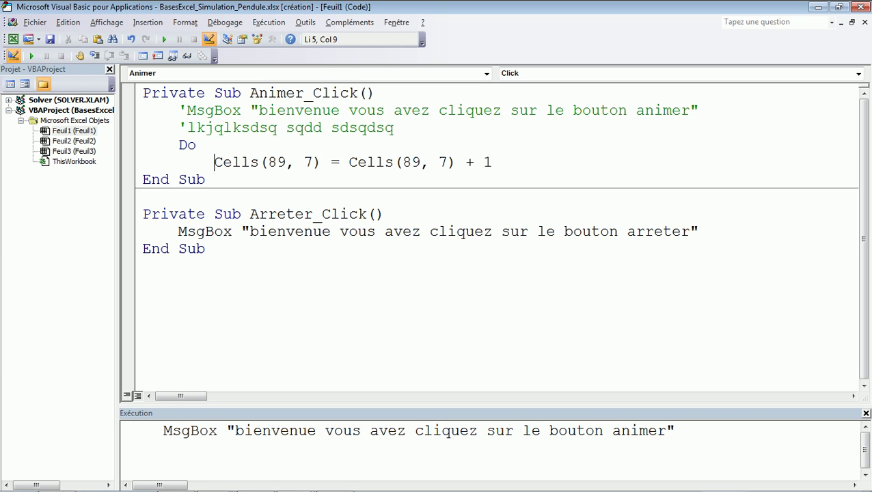
{"action": "key", "text": "End"}
{"action": "key", "text": "Return"}
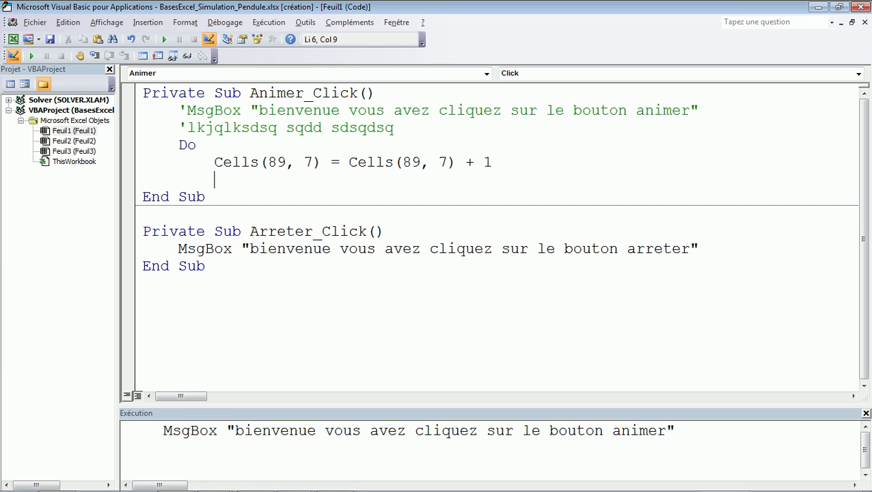
{"action": "key", "text": "BackSpace"}
{"action": "type", "text": "loop"}
Complete the closing line as 'Loop While Cells(89, 7) < 142'
{"action": "type", "text": "while"}
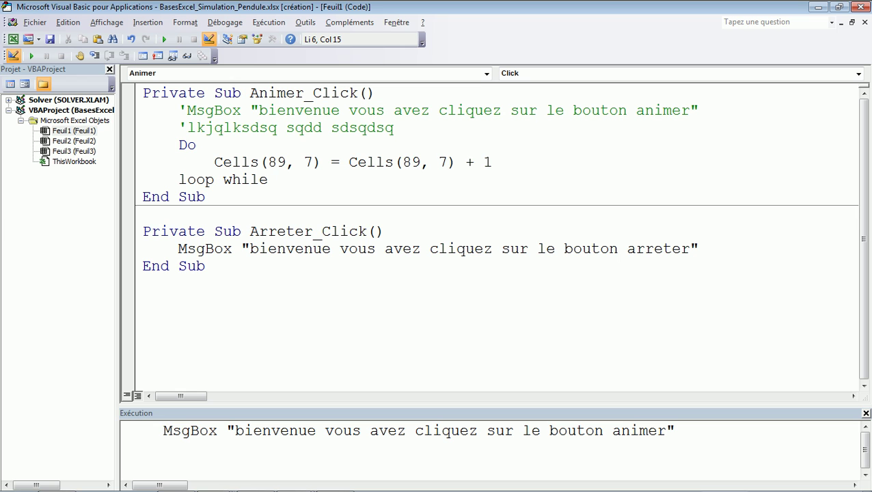
{"action": "type", "text": "cells"}
{"action": "type", "text": "("}
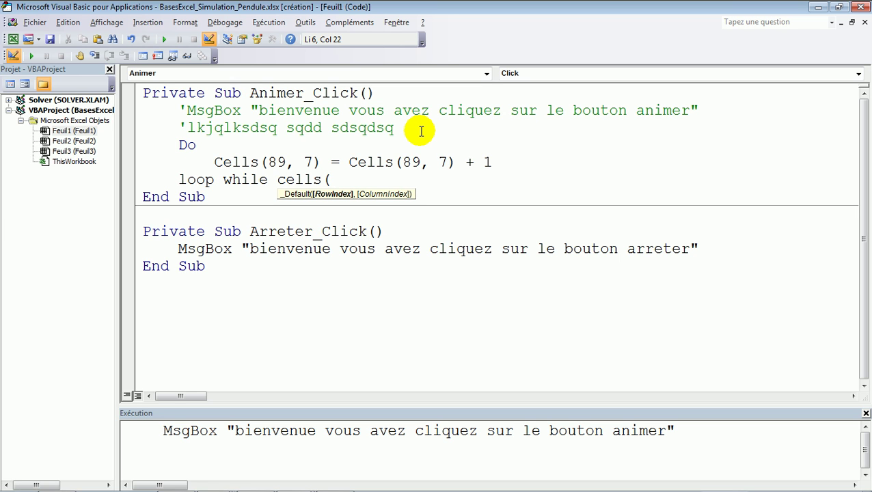
{"action": "type", "text": "89"}
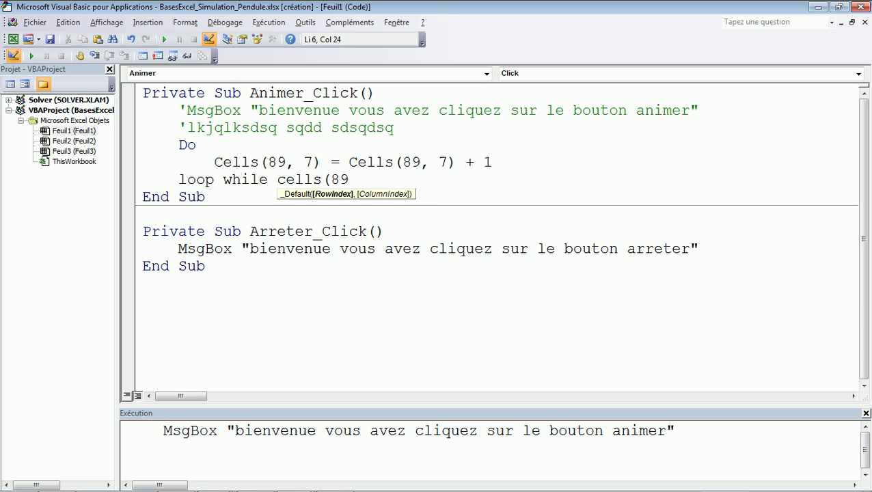
{"action": "type", "text": ","}
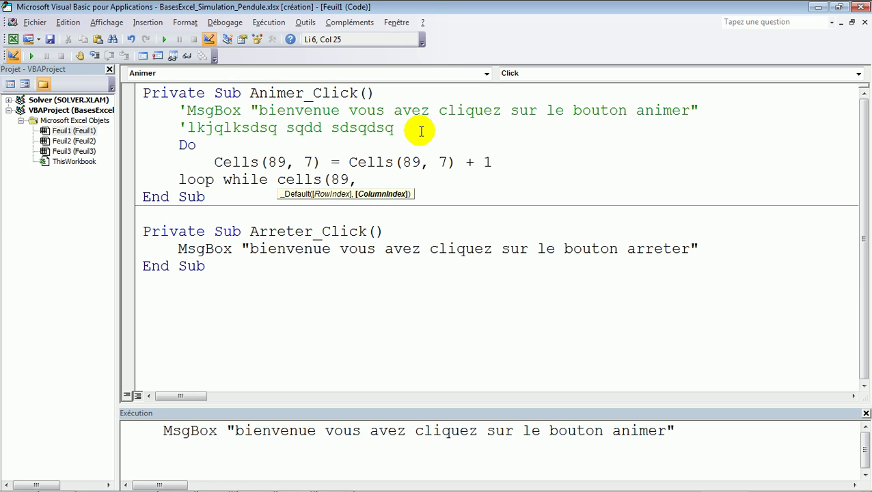
{"action": "type", "text": "7)"}
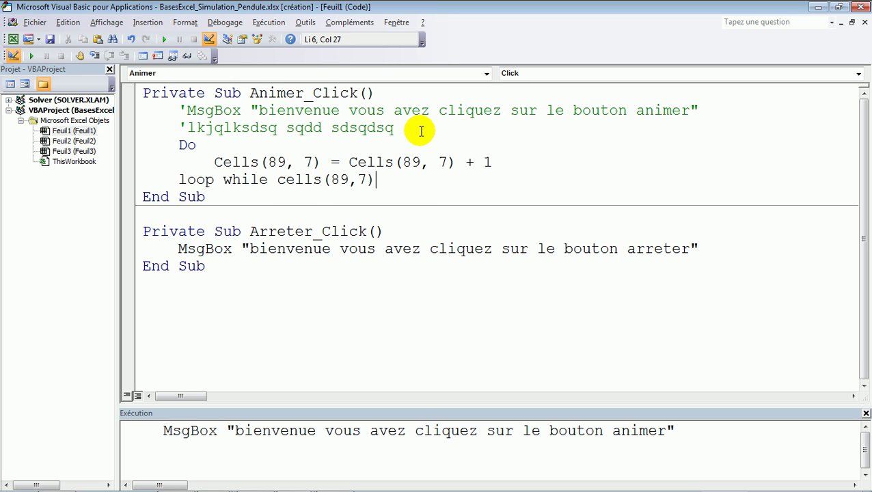
{"action": "type", "text": "<142"}
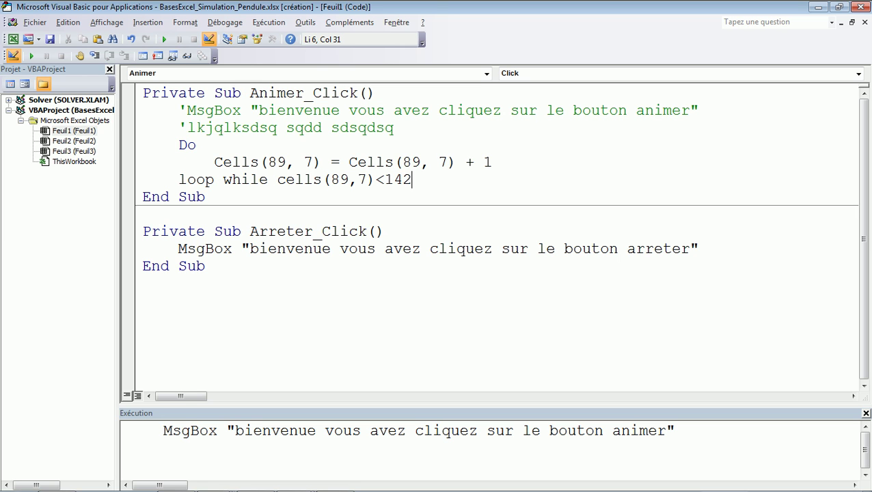
{"action": "key", "text": "Return"}
{"action": "key", "text": "Up"}
{"action": "key", "text": "Up"}
{"action": "key", "text": "Up"}
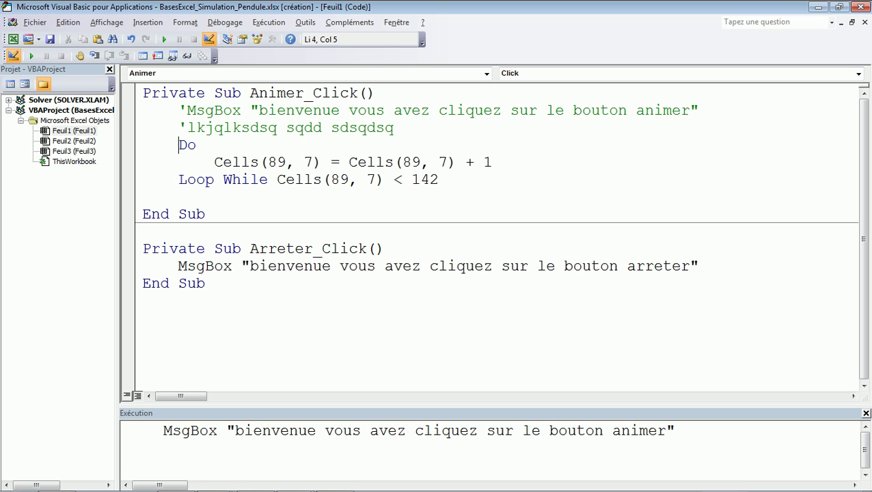
Add 'Cells(89,7)=0' on a new line above Do to reset Numtemps
{"action": "key", "text": "Return"}
{"action": "left_click", "coordinate": [178, 145]}
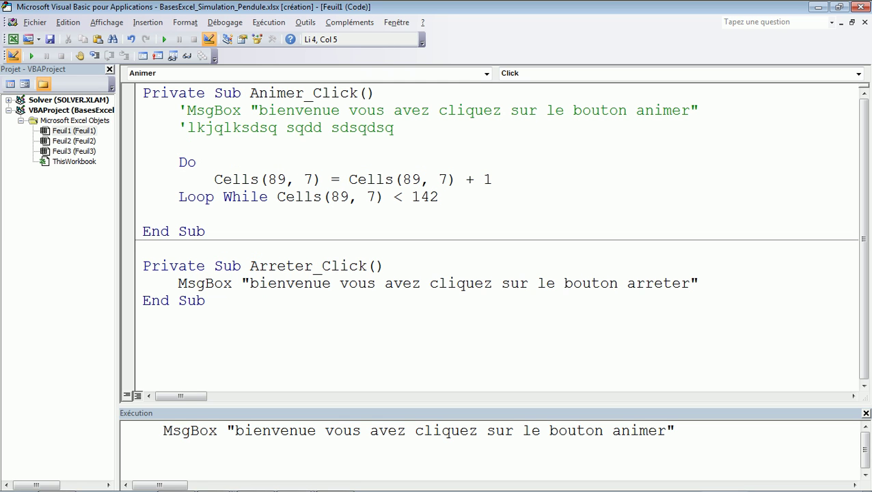
{"action": "type", "text": "Cells"}
{"action": "type", "text": "("}
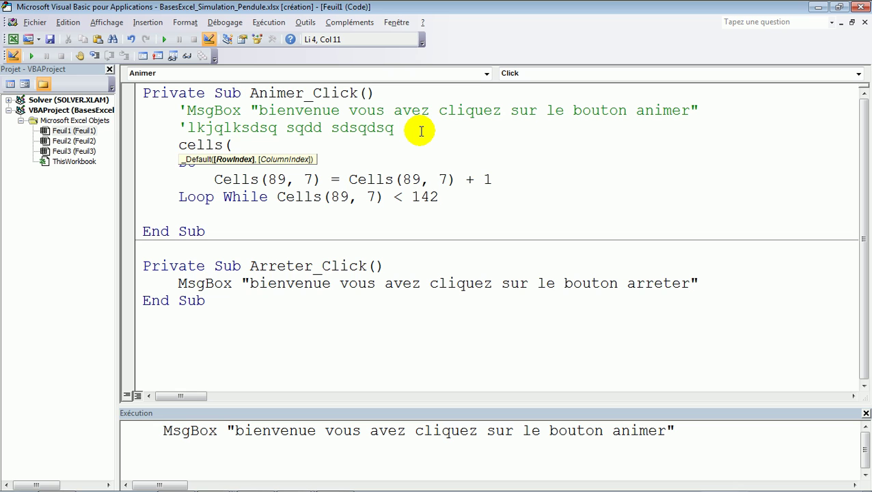
{"action": "type", "text": "89"}
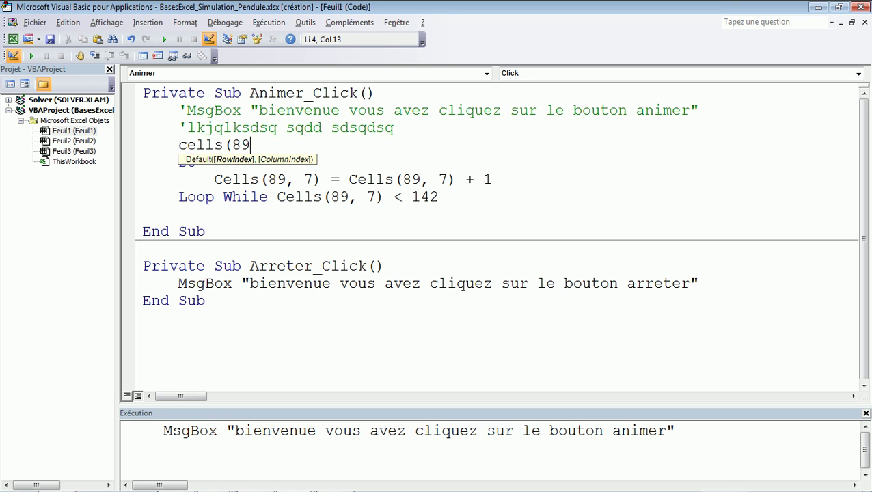
{"action": "type", "text": ",7"}
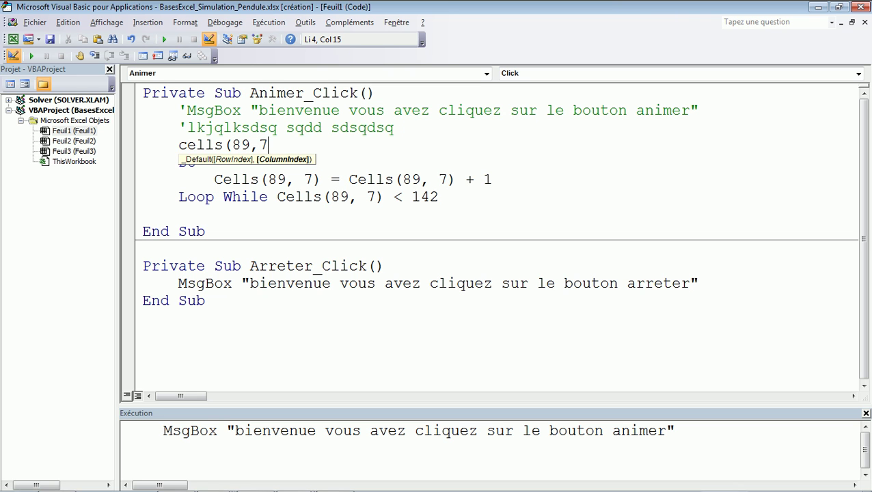
{"action": "type", "text": ")=0"}
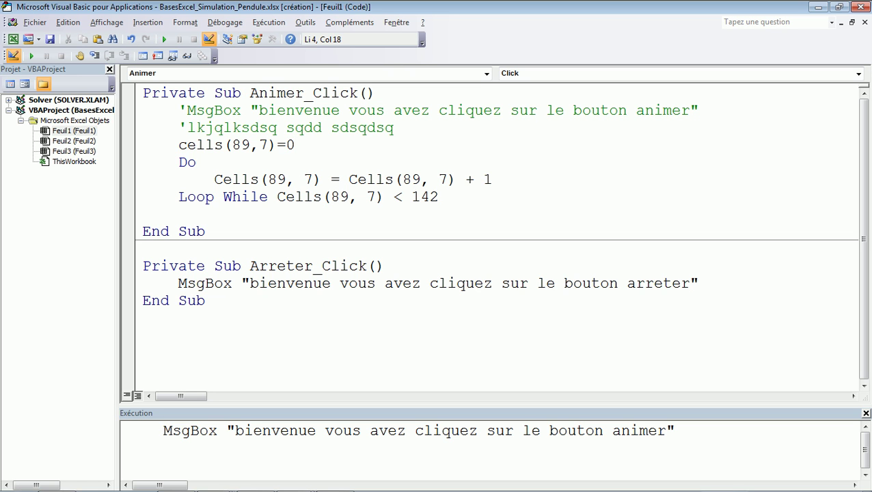
Confirm the Cells(89, 7) = 0 line in Animer_Click and switch back to Excel with Alt+F11
{"action": "key", "text": "Down"}
{"action": "key", "text": "Up"}
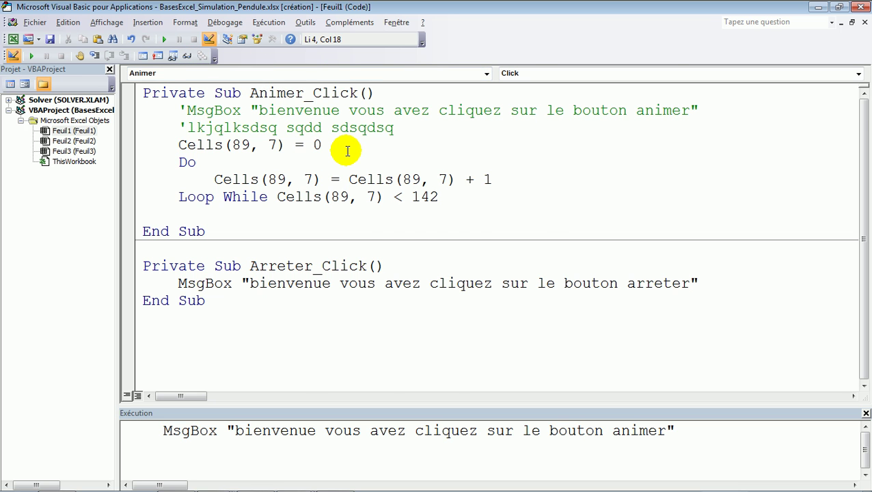
{"action": "key", "text": "alt+F11"}
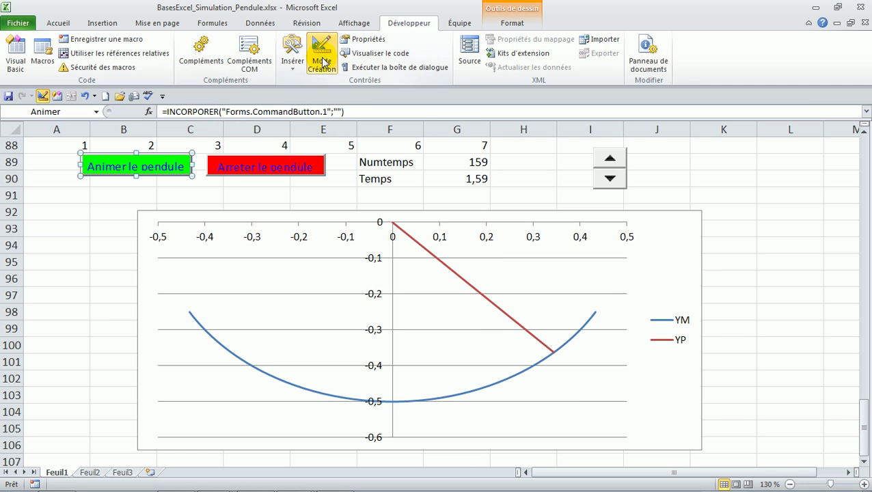
Leave design mode, run Animer le pendule until Numtemps reaches 142, then reopen its code in design mode
{"action": "left_click", "coordinate": [322, 62]}
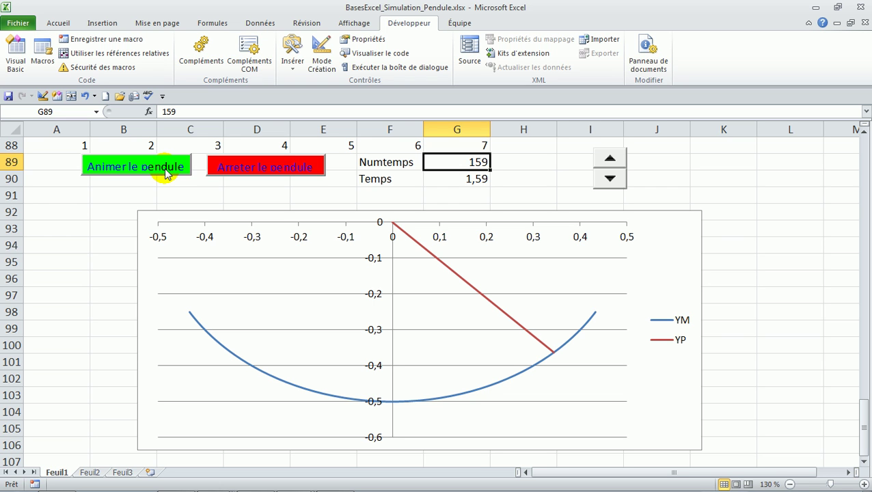
{"action": "left_click", "coordinate": [166, 173]}
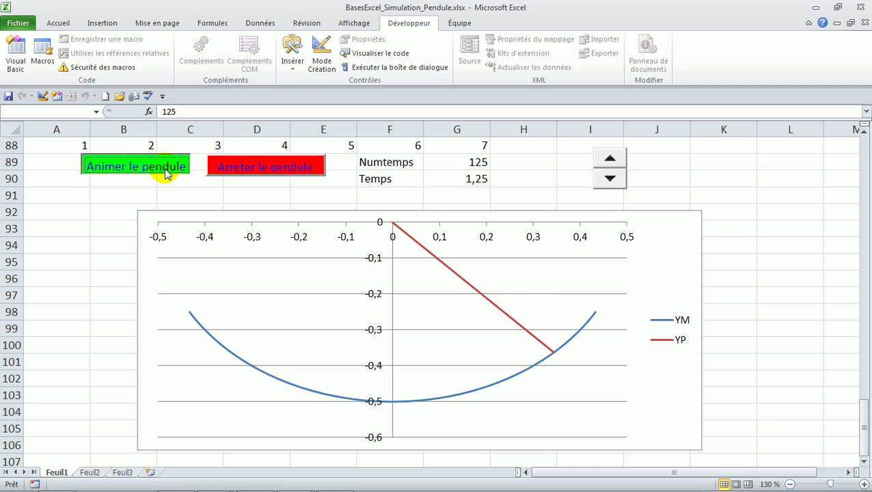
{"action": "left_click", "coordinate": [166, 173]}
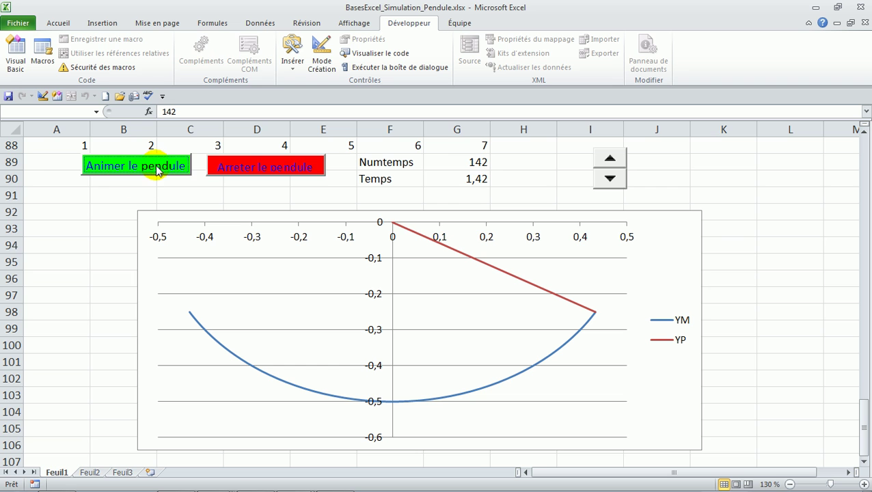
{"action": "left_click", "coordinate": [475, 168]}
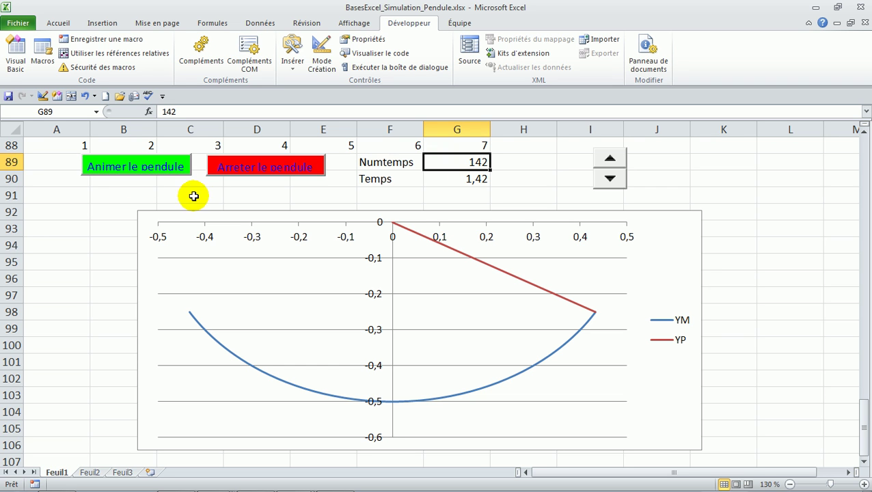
{"action": "left_click", "coordinate": [158, 177]}
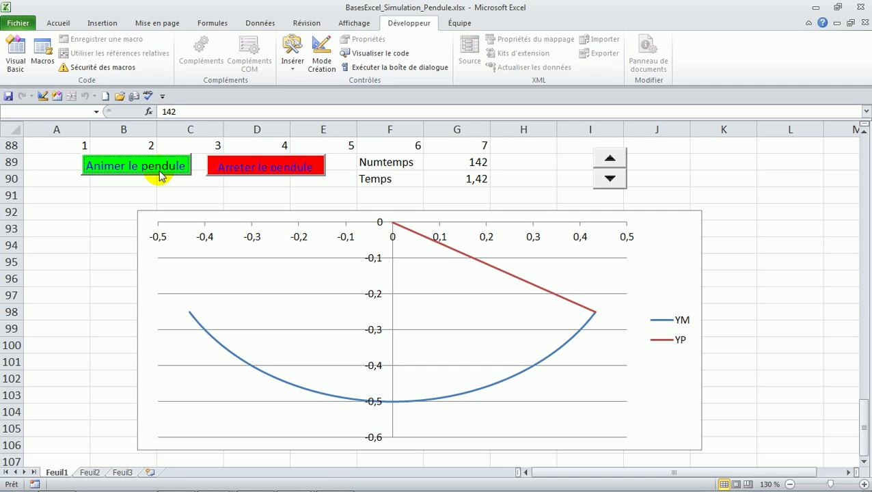
{"action": "left_click", "coordinate": [319, 55]}
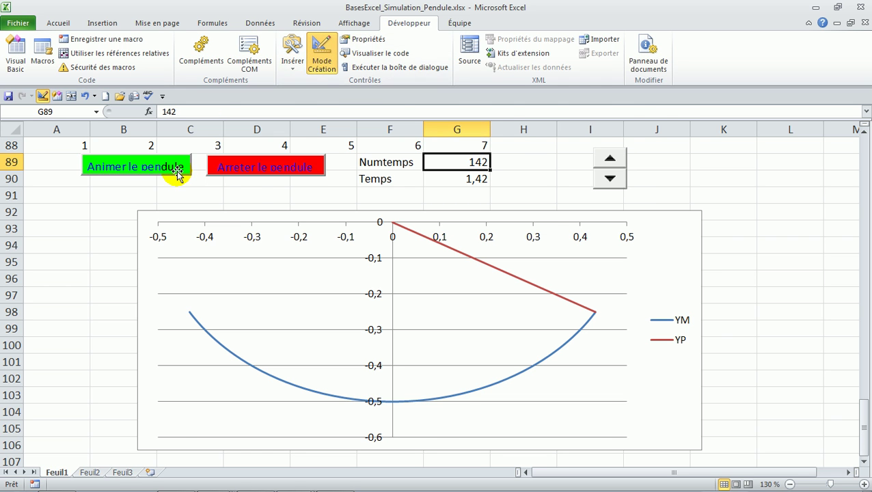
{"action": "double_click", "coordinate": [176, 174]}
Insert a blank line after Cells(89, 7) = Cells(89, 7) + 1 inside the Do loop
{"action": "left_click", "coordinate": [490, 179]}
{"action": "key", "text": "Return"}
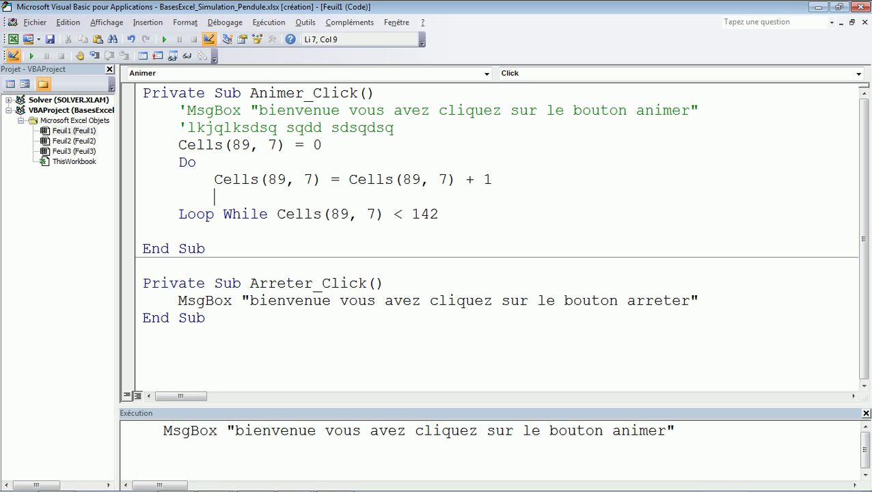
Type DoEvents on the new line inside the Do loop and commit it
{"action": "type", "text": "do"}
{"action": "type", "text": "en"}
{"action": "key", "text": "BackSpace"}
{"action": "type", "text": "vents"}
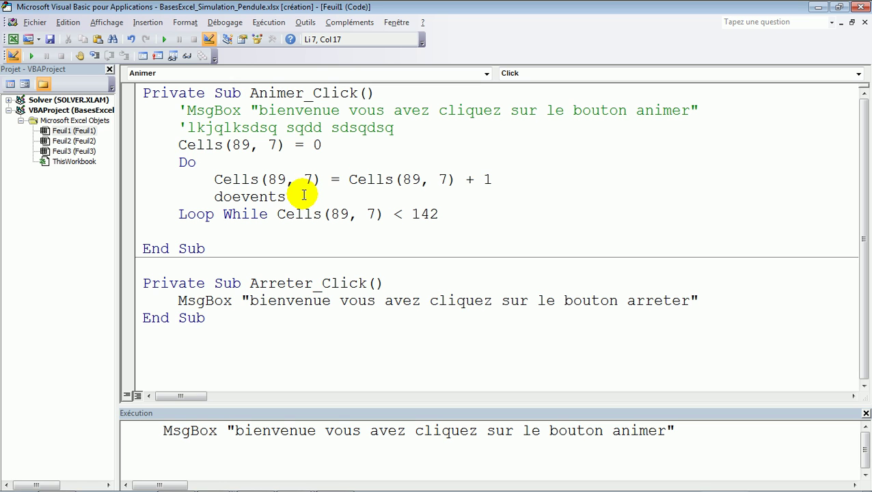
{"action": "left_click", "coordinate": [331, 179]}
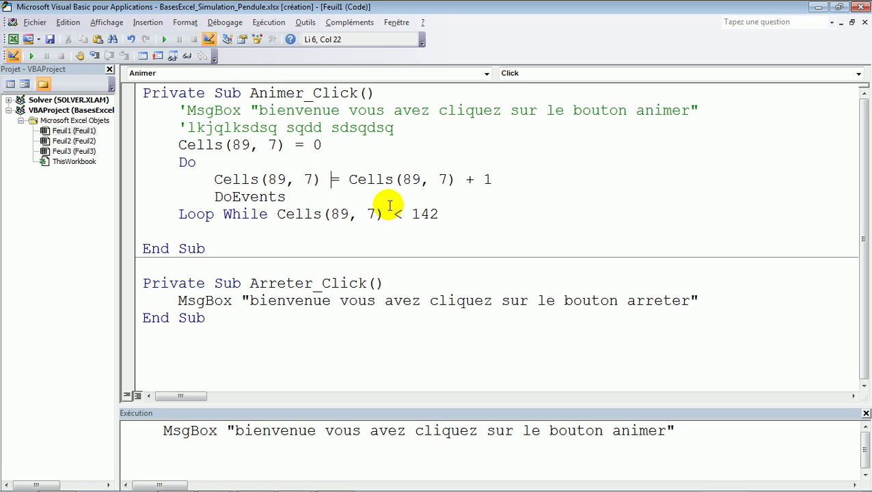
{"action": "left_click_drag", "start_coordinate": [411, 213], "coordinate": [439, 214]}
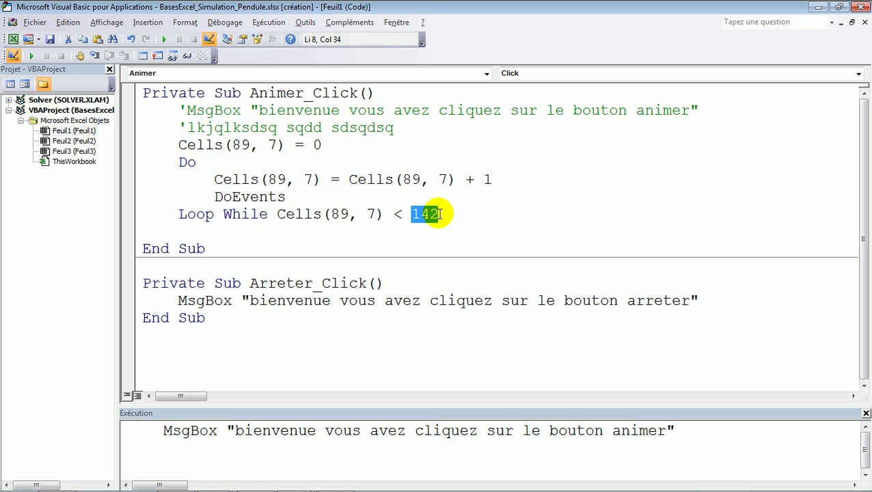
Replace Cells(89, 7) in the loop condition with 0 so it reads Loop While 0 < 142
{"action": "key", "text": "Left"}
{"action": "key", "text": "Left"}
{"action": "key", "text": "Left"}
{"action": "key", "text": "Left"}
{"action": "key", "text": "BackSpace"}
{"action": "key", "text": "BackSpace"}
{"action": "key", "text": "BackSpace"}
{"action": "key", "text": "BackSpace"}
{"action": "key", "text": "BackSpace"}
{"action": "key", "text": "BackSpace"}
{"action": "key", "text": "BackSpace"}
{"action": "key", "text": "BackSpace"}
{"action": "key", "text": "BackSpace"}
{"action": "key", "text": "BackSpace"}
{"action": "key", "text": "BackSpace"}
{"action": "key", "text": "BackSpace"}
{"action": "type", "text": "0"}
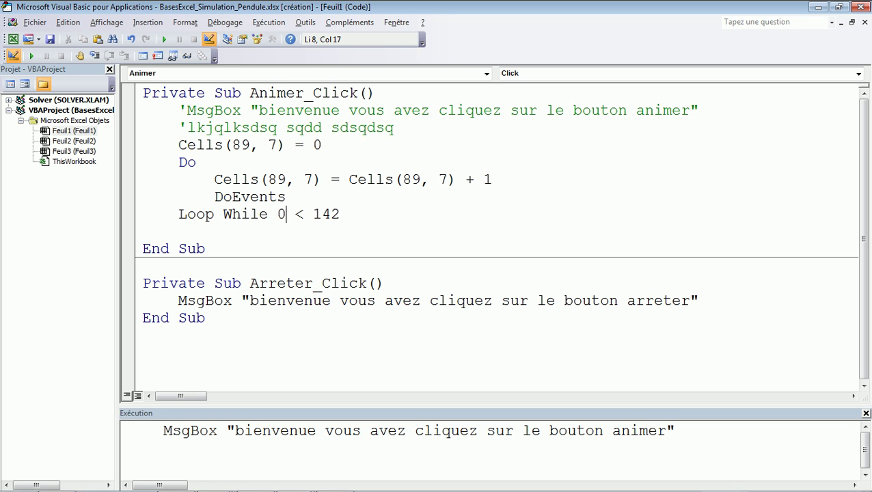
{"action": "left_click", "coordinate": [178, 231]}
{"action": "key", "text": "Up"}
{"action": "key", "text": "Up"}
{"action": "key", "text": "Up"}
{"action": "key", "text": "Up"}
{"action": "key", "text": "Up"}
{"action": "key", "text": "Up"}
{"action": "key", "text": "Up"}
{"action": "key", "text": "Down"}
{"action": "key", "text": "Down"}
{"action": "key", "text": "Down"}
{"action": "key", "text": "Down"}
{"action": "key", "text": "Up"}
{"action": "key", "text": "Up"}
{"action": "key", "text": "Up"}
{"action": "key", "text": "Up"}
Insert a blank line at the top of the module, above Private Sub Animer_Click()
{"action": "key", "text": "Home"}
{"action": "key", "text": "Return"}
{"action": "key", "text": "Up"}
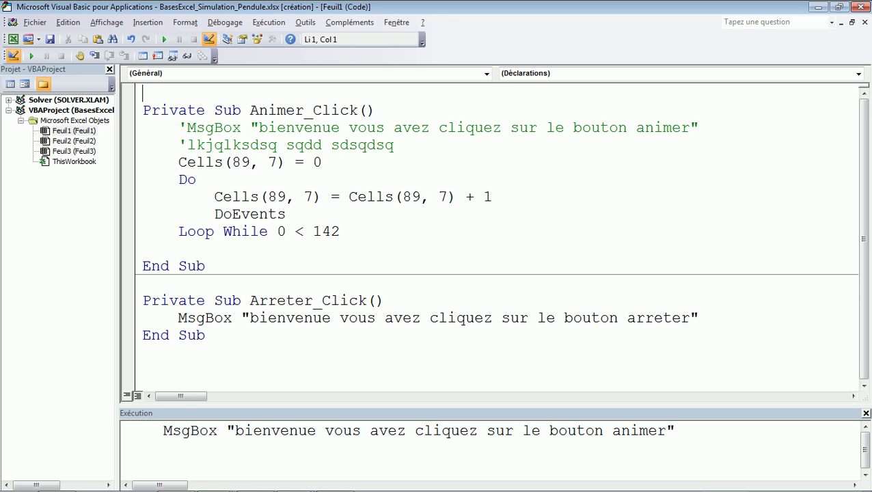
Declare Dim etat As Boolean at module level and open an indented line under the Animer_Click header
{"action": "type", "text": "dim "}
{"action": "type", "text": "etat"}
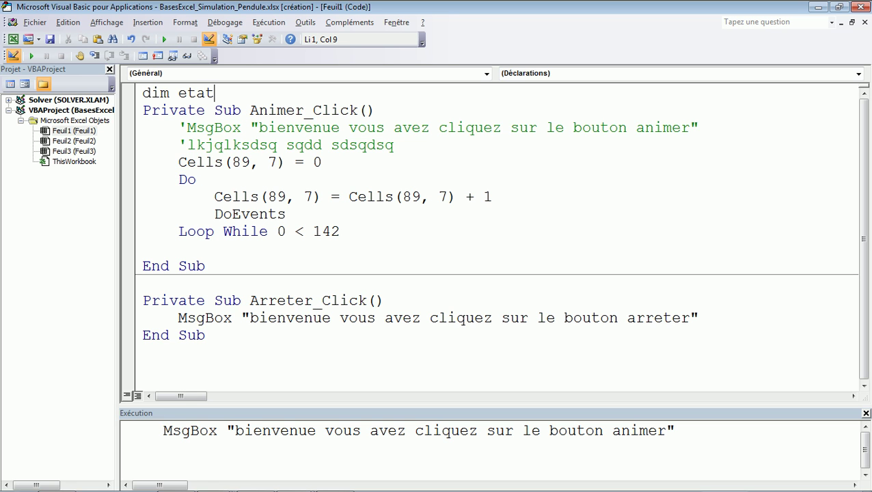
{"action": "type", "text": " as "}
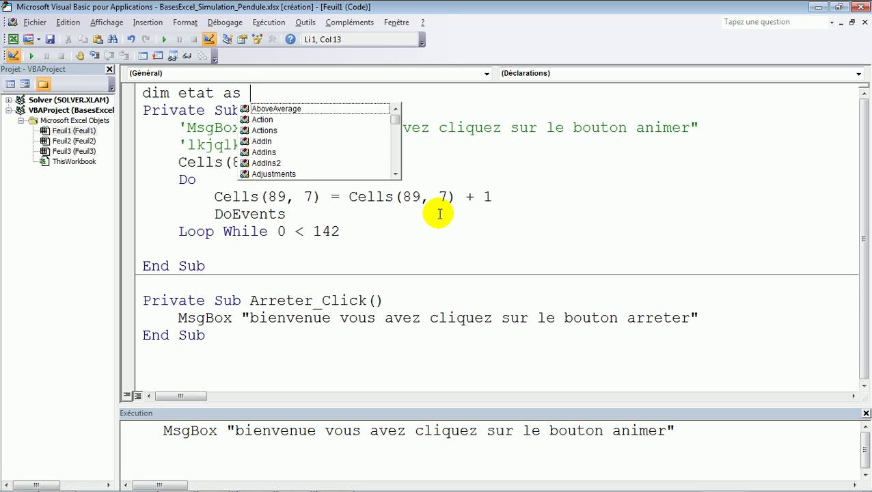
{"action": "type", "text": "bool"}
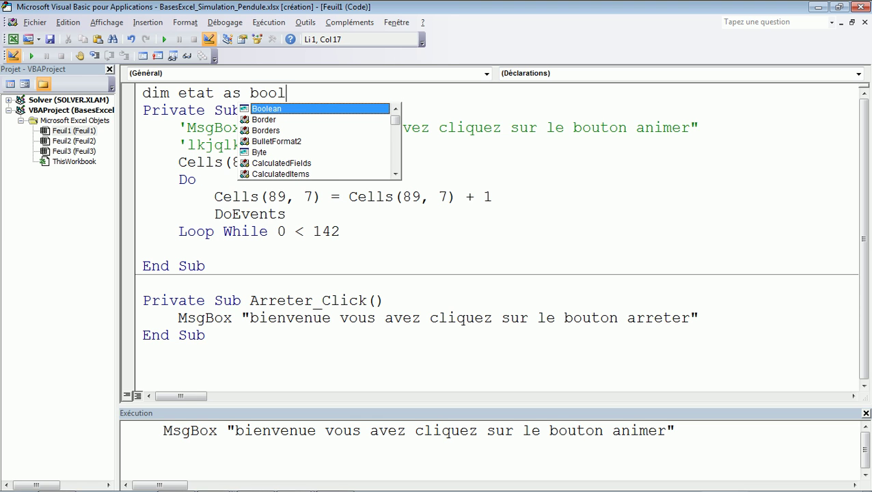
{"action": "key", "text": "Tab"}
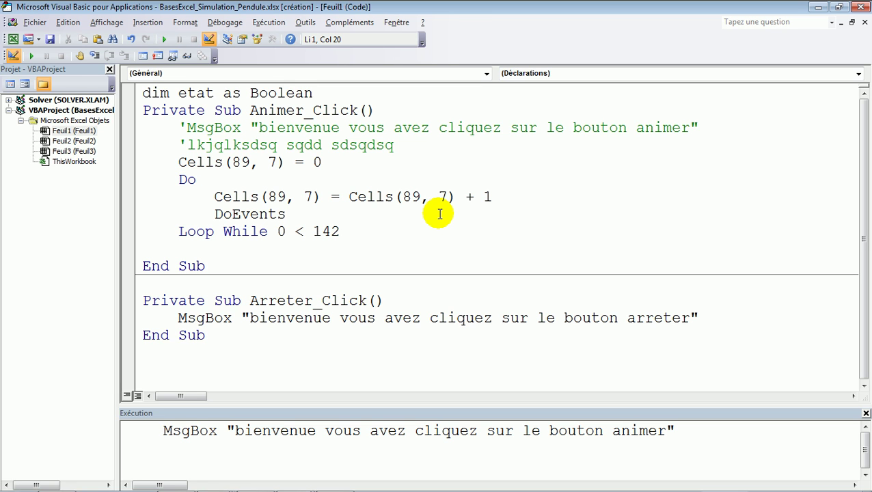
{"action": "key", "text": "Down"}
{"action": "key", "text": "End"}
{"action": "key", "text": "Return"}
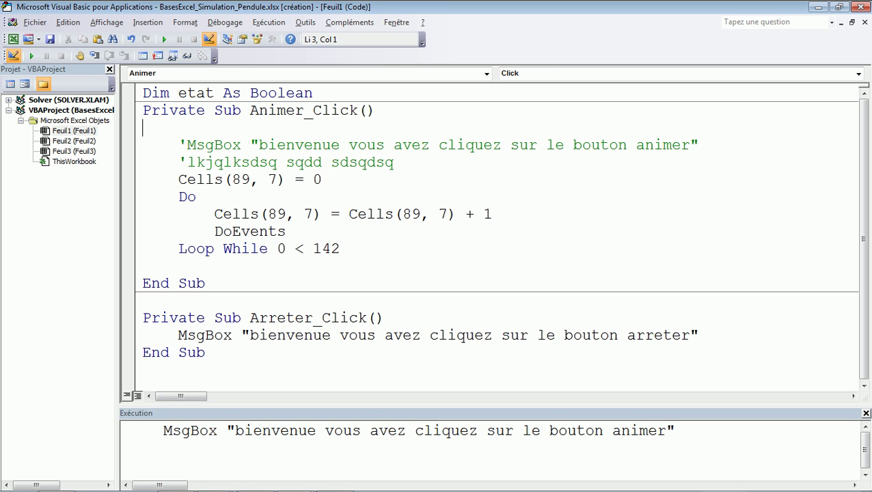
{"action": "key", "text": "Tab"}
Set etat = True as the first line of Animer_Click
{"action": "type", "text": "etat=true"}
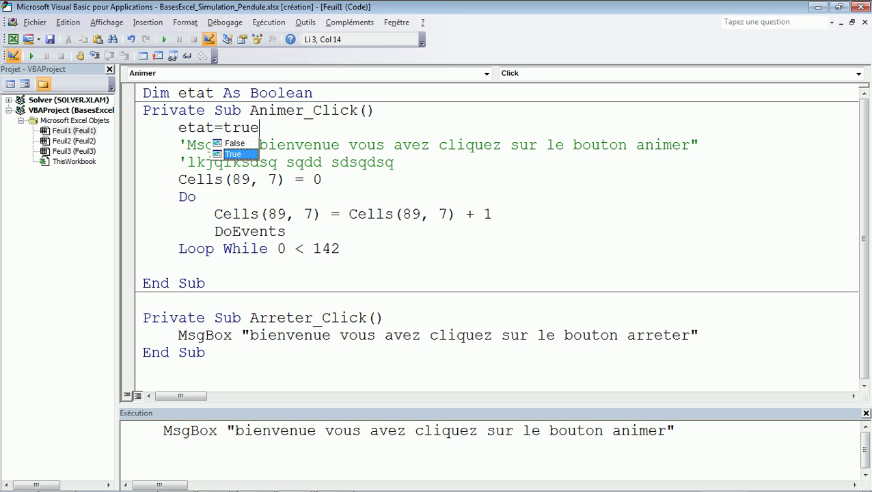
{"action": "key", "text": "Return"}
{"action": "key", "text": "Down"}
{"action": "key", "text": "Down"}
{"action": "key", "text": "Down"}
{"action": "key", "text": "Down"}
{"action": "key", "text": "Down"}
{"action": "key", "text": "Down"}
{"action": "key", "text": "Down"}
{"action": "key", "text": "Down"}
{"action": "key", "text": "Down"}
{"action": "key", "text": "Down"}
{"action": "key", "text": "Down"}
{"action": "key", "text": "Down"}
Comment out Arreter_Click's MsgBox, add etat = False below it, and open a line after DoEvents
{"action": "type", "text": "'"}
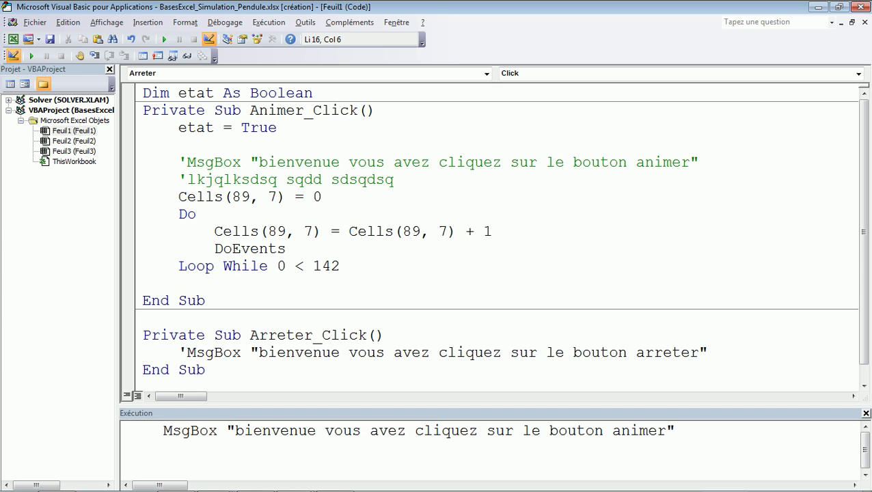
{"action": "key", "text": "End"}
{"action": "key", "text": "Return"}
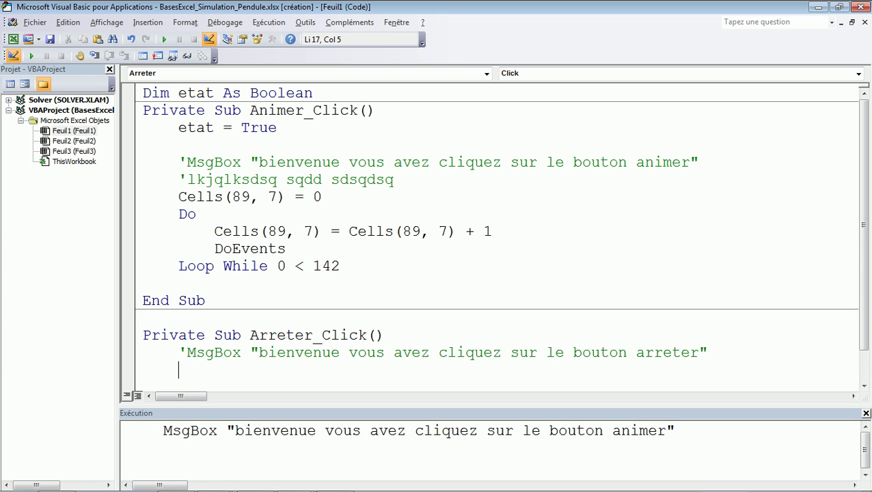
{"action": "type", "text": "etat=fals"}
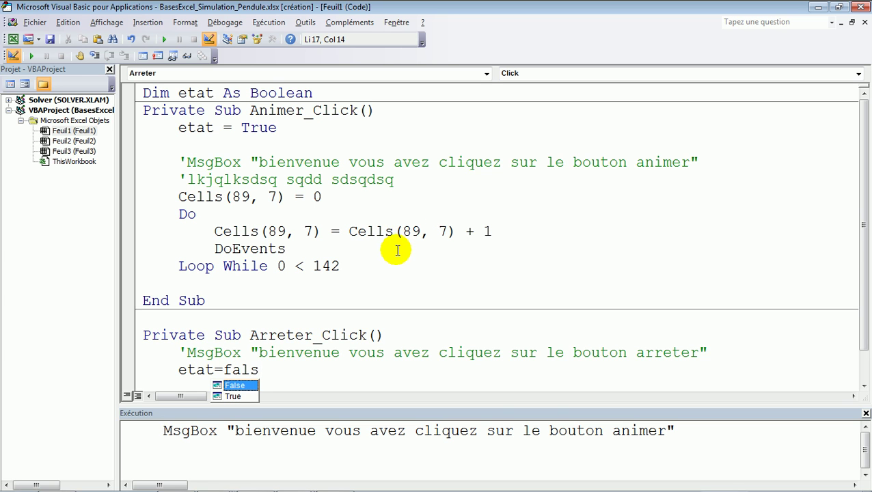
{"action": "left_click", "coordinate": [391, 250]}
{"action": "key", "text": "Return"}
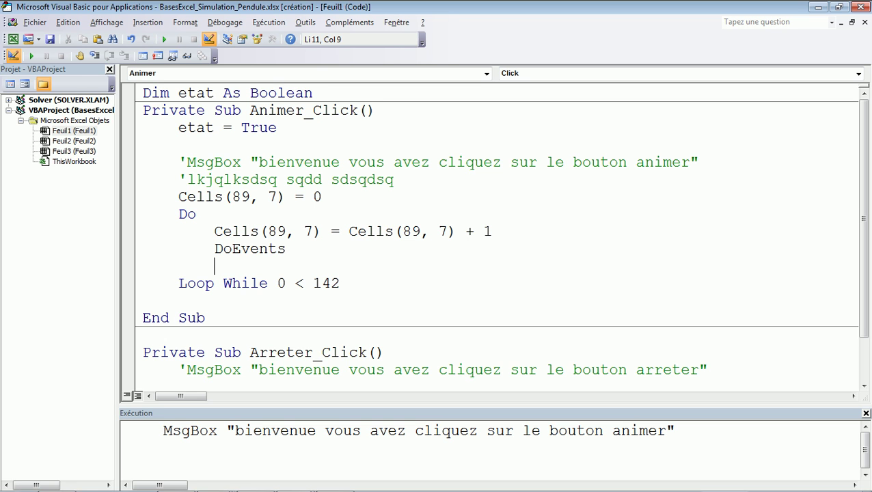
Add If etat = False Then Exit Do right after DoEvents in the Animer loop
{"action": "type", "text": "if etat=Fa"}
{"action": "key", "text": "Tab"}
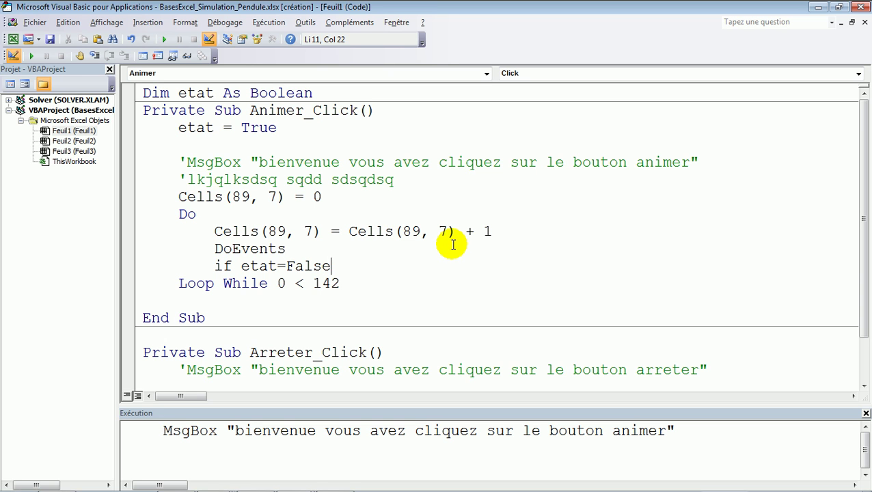
{"action": "type", "text": " then"}
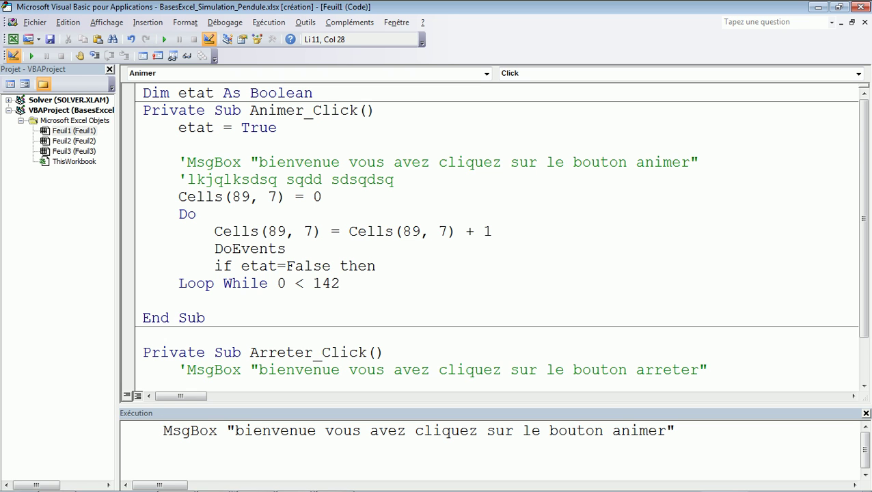
{"action": "type", "text": "exit"}
{"action": "type", "text": " do"}
{"action": "key", "text": "Down"}
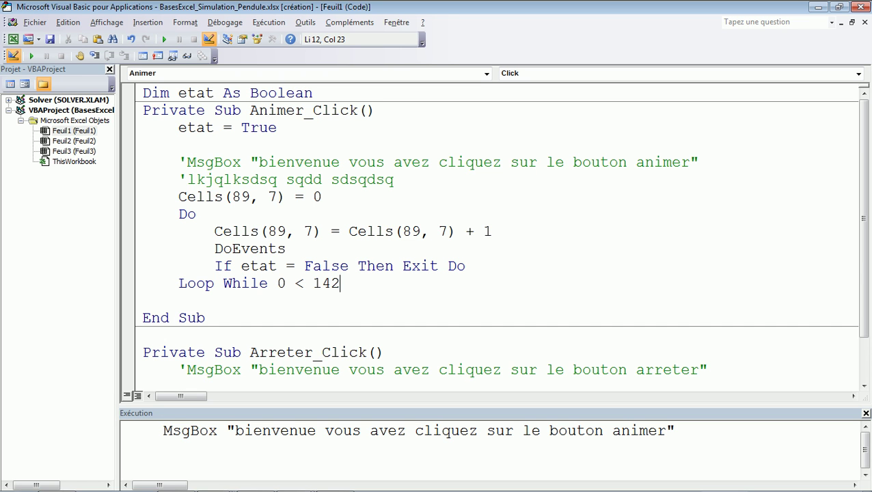
Prefix Cells(89, 7) = 0 with an apostrophe and open an empty line below the increment line
{"action": "left_click", "coordinate": [178, 196]}
{"action": "type", "text": "'"}
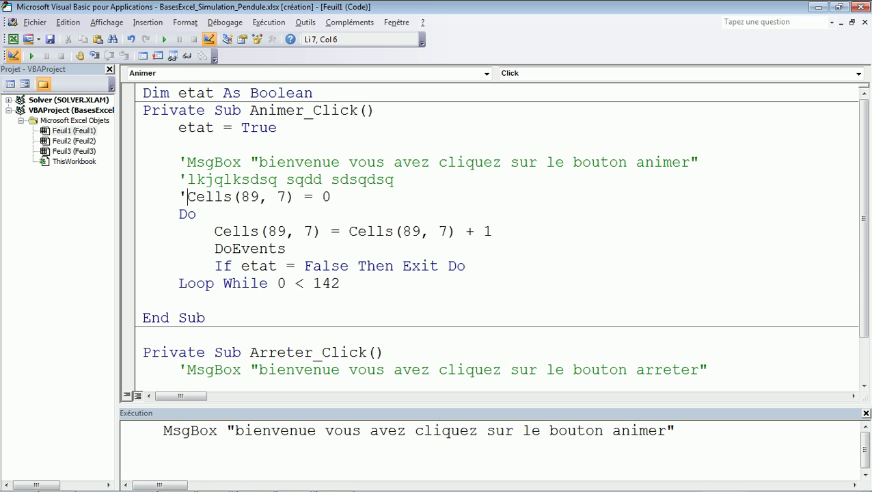
{"action": "key", "text": "Down"}
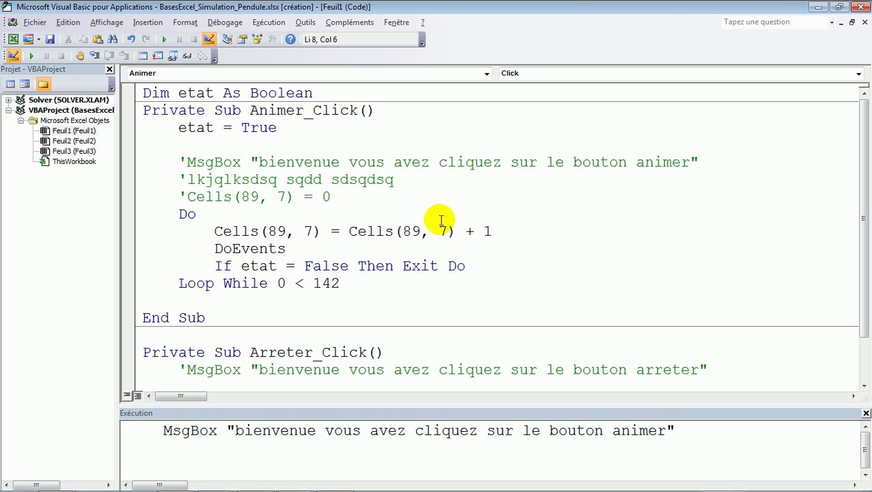
{"action": "left_click", "coordinate": [514, 237]}
{"action": "left_click", "coordinate": [514, 236]}
{"action": "key", "text": "Return"}
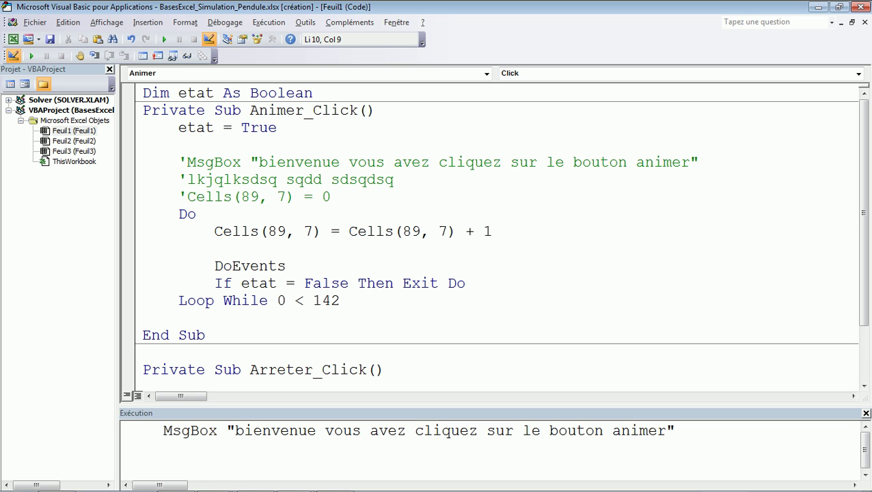
Add 'If Cells(89,7)=142 Then Cells(89,7)=0' so the counter wraps back to 0
{"action": "type", "text": "if cells"}
{"action": "type", "text": "(89"}
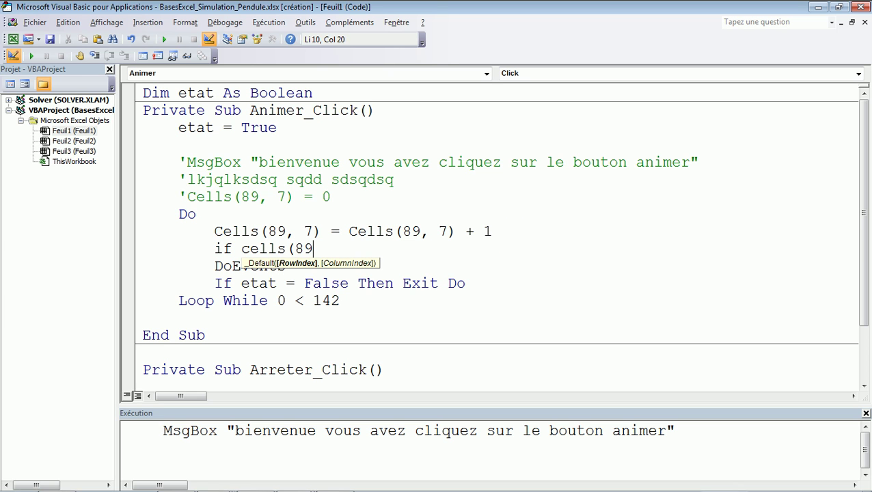
{"action": "type", "text": ",7)"}
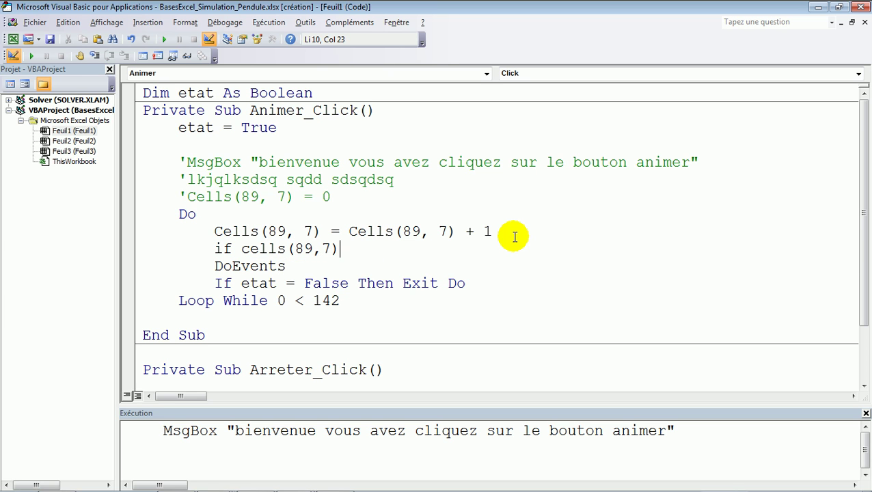
{"action": "type", "text": "=142 then"}
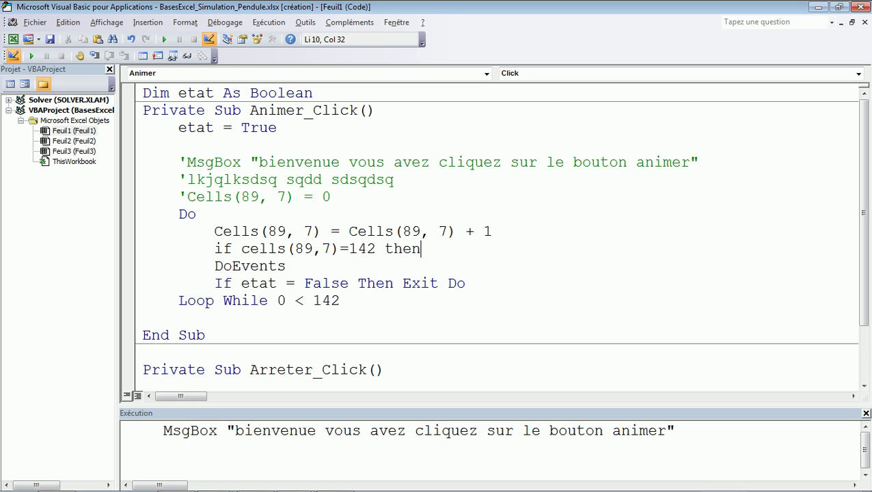
{"action": "type", "text": " cells"}
{"action": "type", "text": "("}
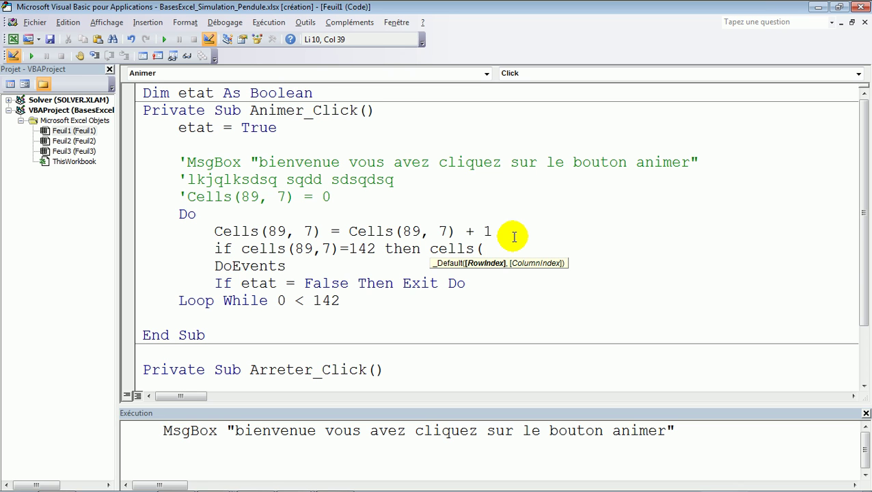
{"action": "type", "text": "89,7"}
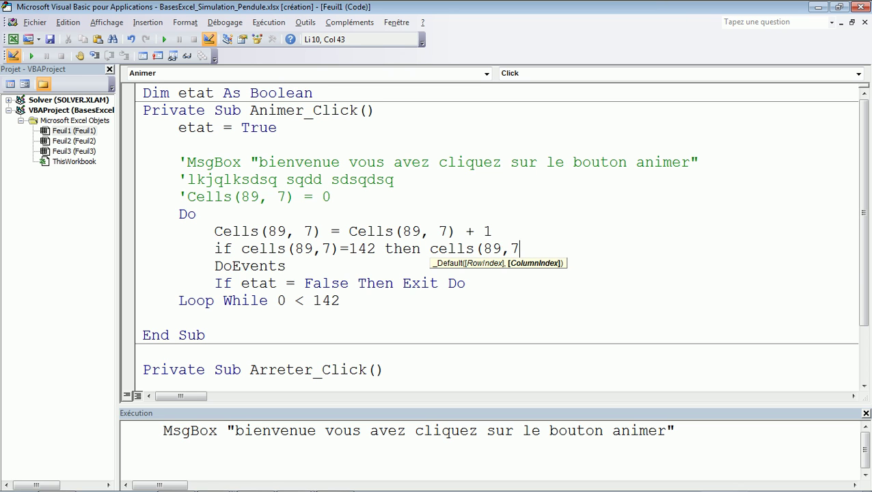
{"action": "type", "text": ")=0"}
{"action": "key", "text": "Down"}
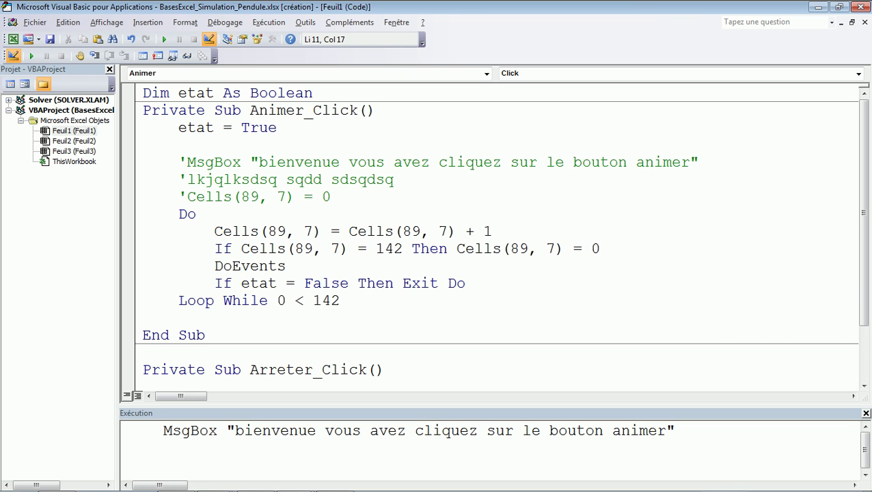
{"action": "key", "text": "Down"}
{"action": "key", "text": "End"}
{"action": "key", "text": "Down"}
{"action": "key", "text": "Down"}
{"action": "key", "text": "Down"}
Change the loop's While condition to True, then switch back to Excel with Alt+F11
{"action": "left_click", "coordinate": [377, 249]}
{"action": "left_click_drag", "start_coordinate": [377, 249], "coordinate": [402, 248]}
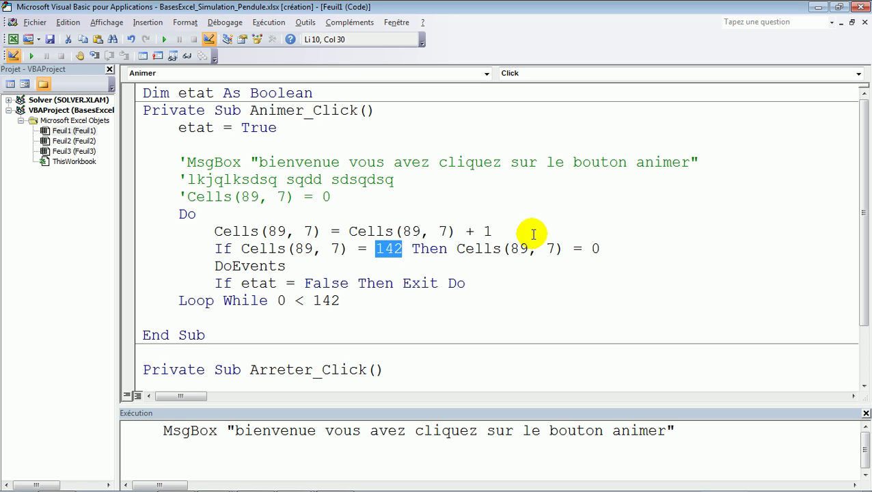
{"action": "left_click_drag", "start_coordinate": [276, 301], "coordinate": [348, 297]}
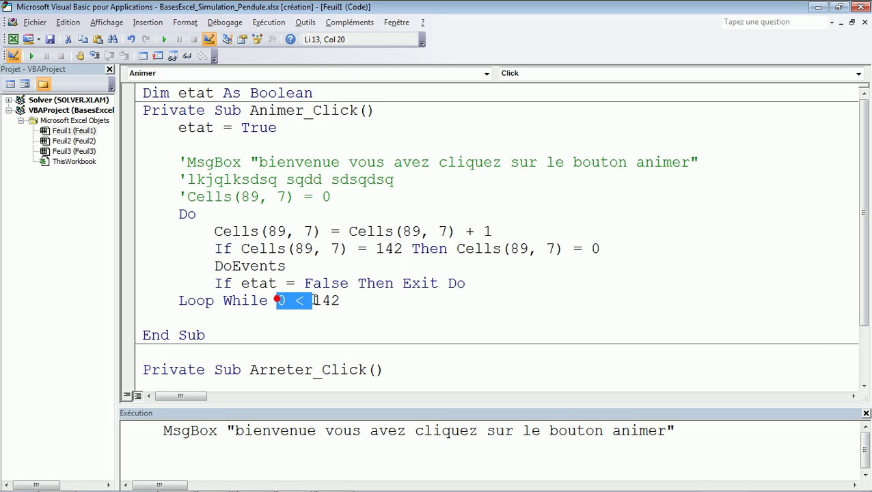
{"action": "type", "text": "true"}
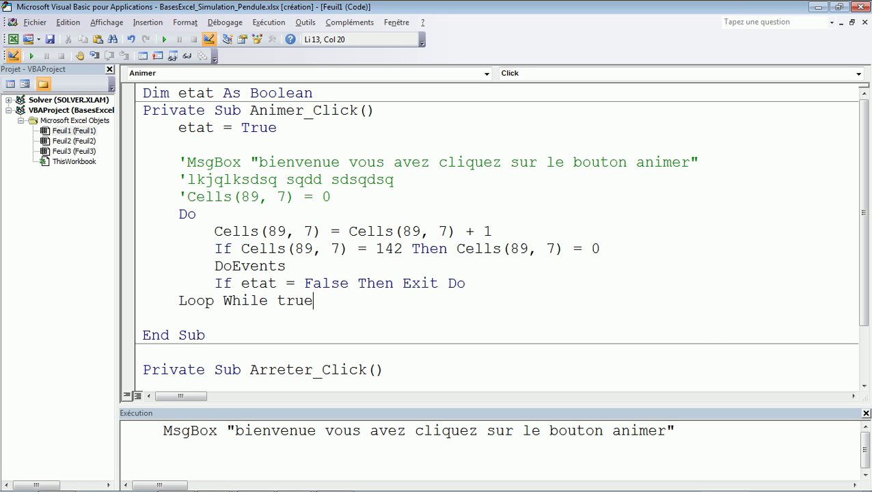
{"action": "key", "text": "Down"}
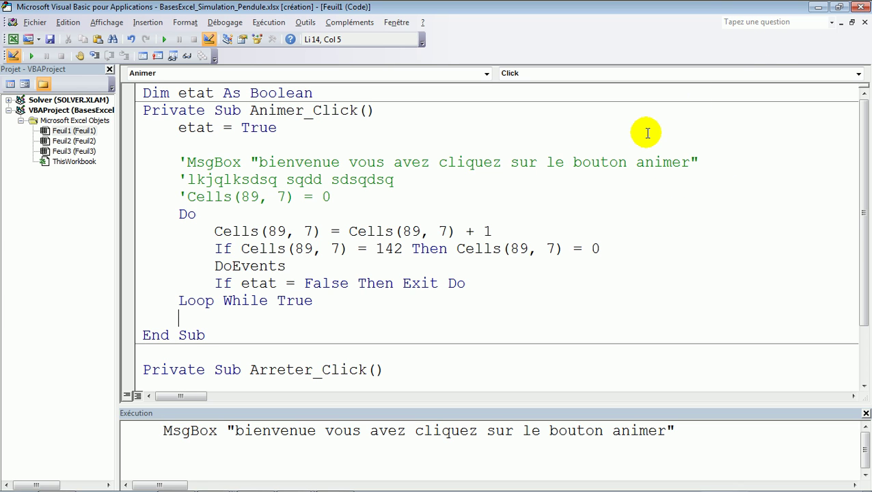
{"action": "key", "text": "alt+F11"}
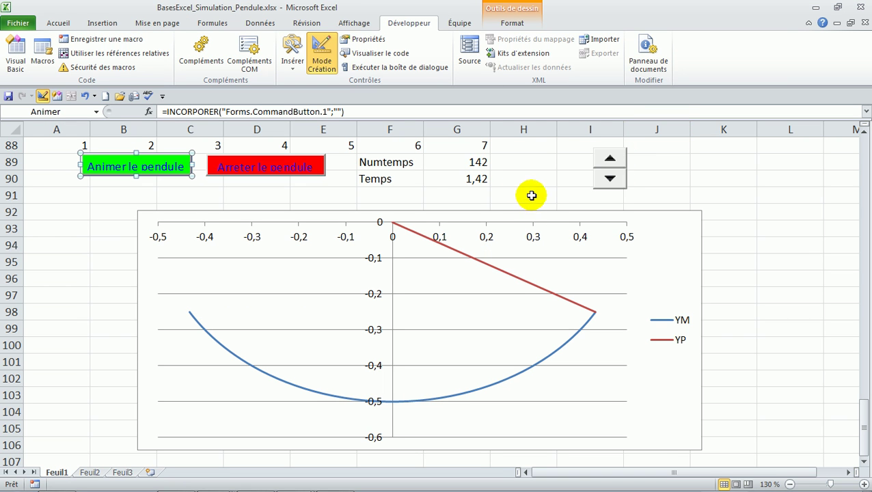
Save the workbook as Excel Macro-Enabled Workbook BasesExcel_Simulation_Pendule.xlsm
{"action": "left_click", "coordinate": [99, 194]}
{"action": "left_click", "coordinate": [99, 194]}
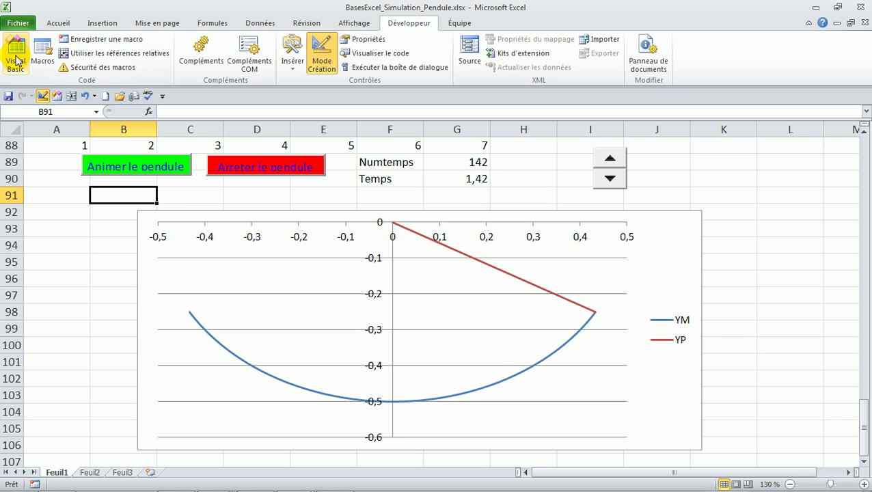
{"action": "left_click", "coordinate": [21, 24]}
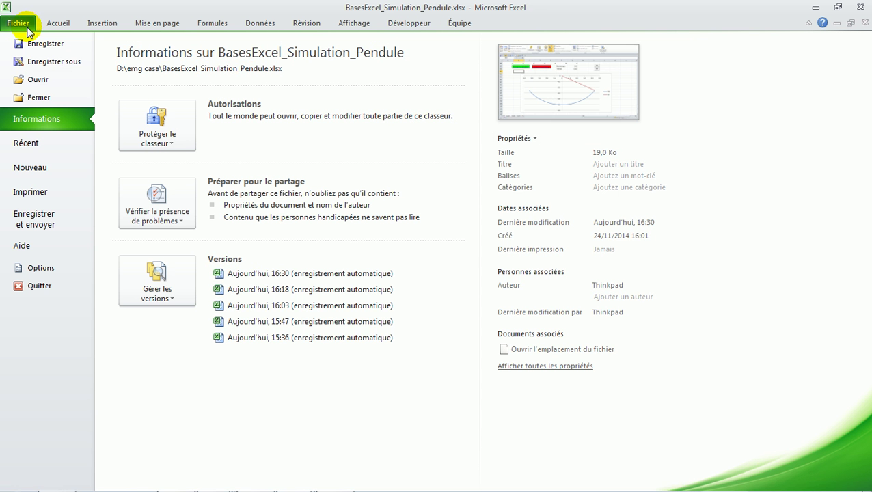
{"action": "left_click", "coordinate": [58, 65]}
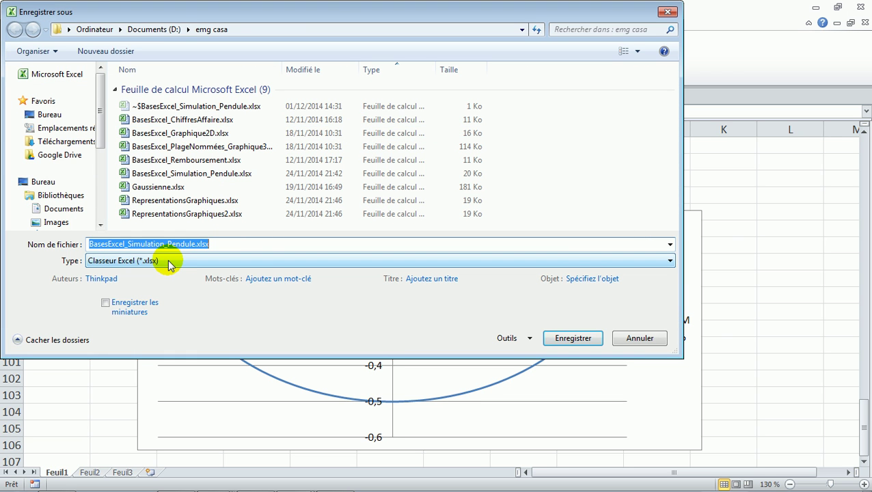
{"action": "left_click", "coordinate": [477, 263]}
{"action": "left_click", "coordinate": [477, 262]}
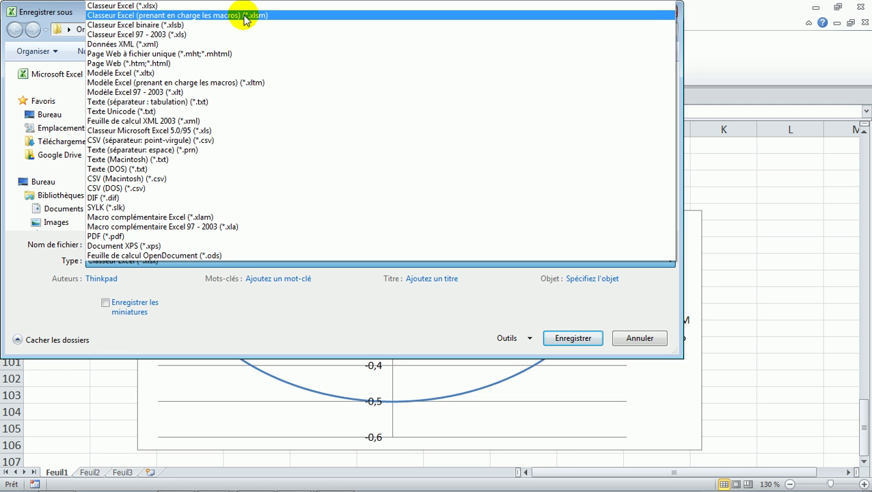
{"action": "left_click", "coordinate": [244, 16]}
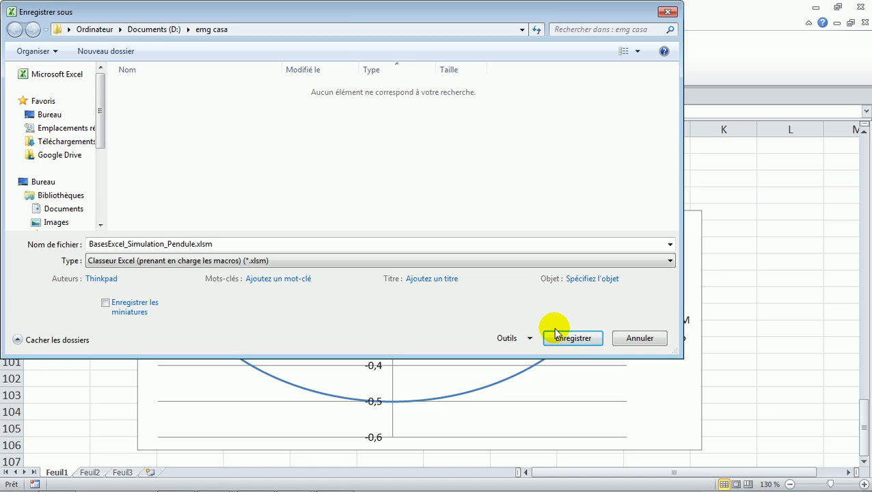
{"action": "left_click", "coordinate": [574, 339]}
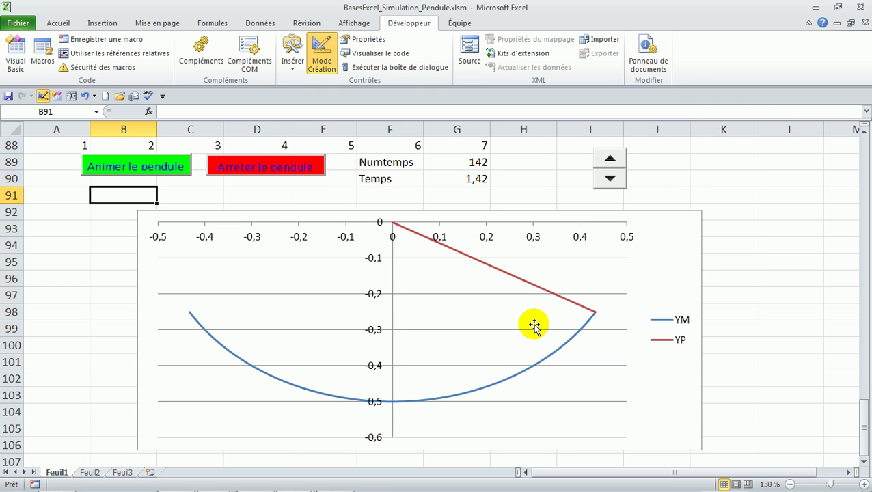
Leave Design Mode, start, stop and restart the pendulum, then select the red YP line
{"action": "left_click", "coordinate": [321, 56]}
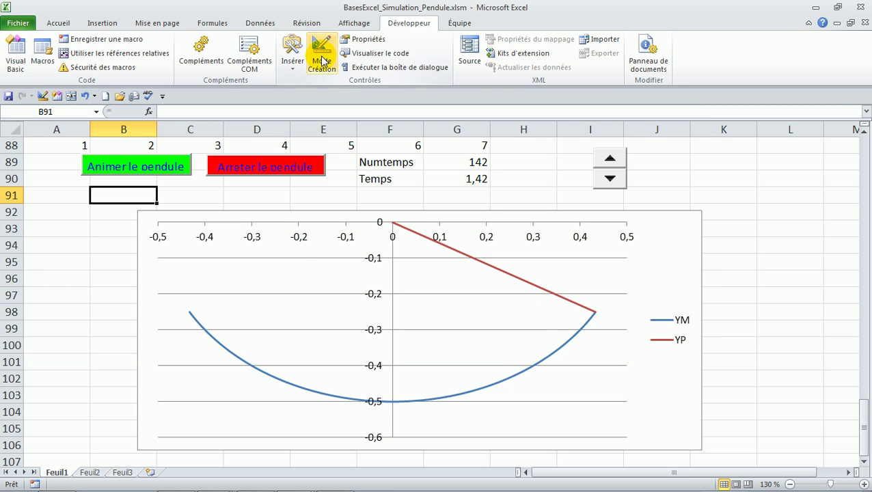
{"action": "left_click", "coordinate": [147, 164]}
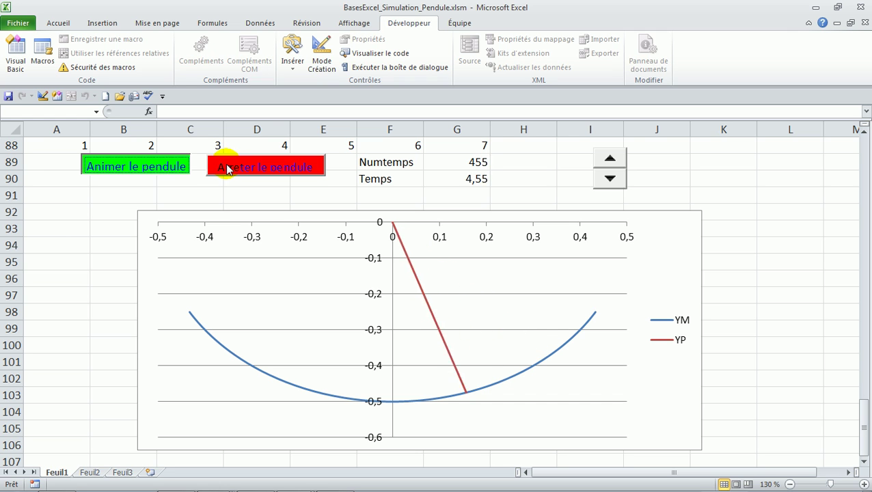
{"action": "left_click", "coordinate": [227, 169]}
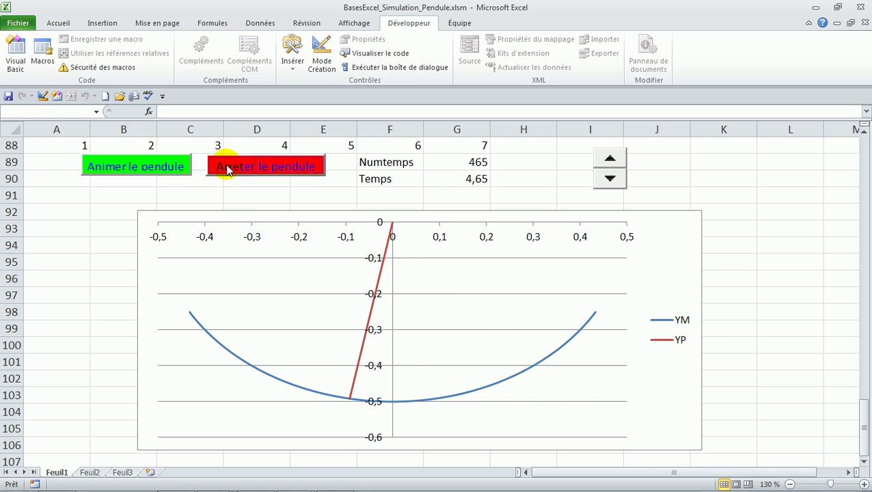
{"action": "left_click", "coordinate": [171, 168]}
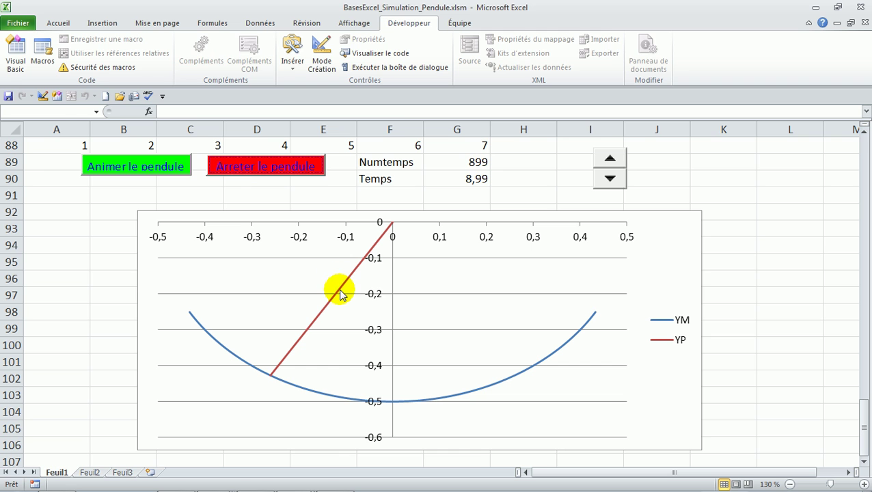
{"action": "left_click", "coordinate": [337, 292]}
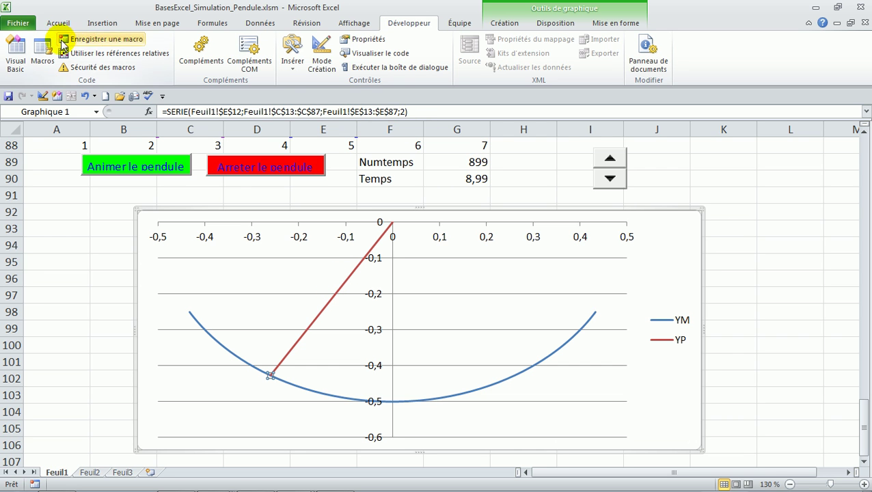
Set the YP line width to 6,75 pt and run Animer le pendule again
{"action": "left_click", "coordinate": [505, 25]}
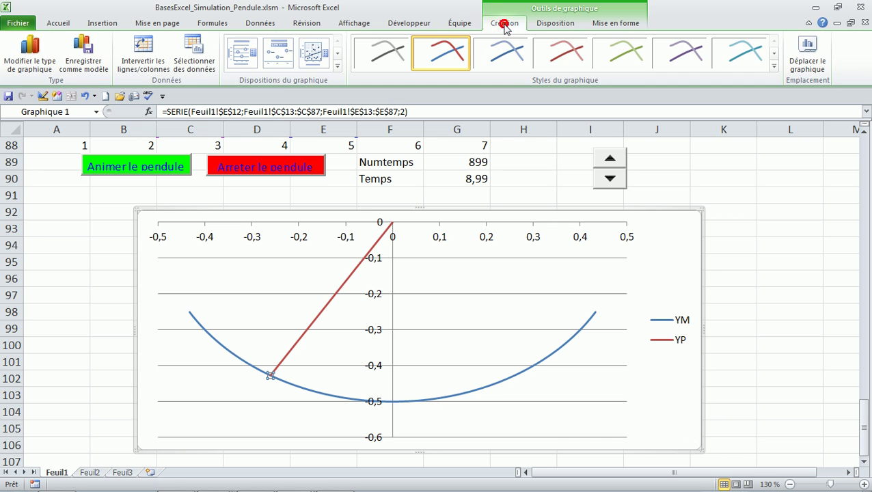
{"action": "left_click", "coordinate": [563, 26]}
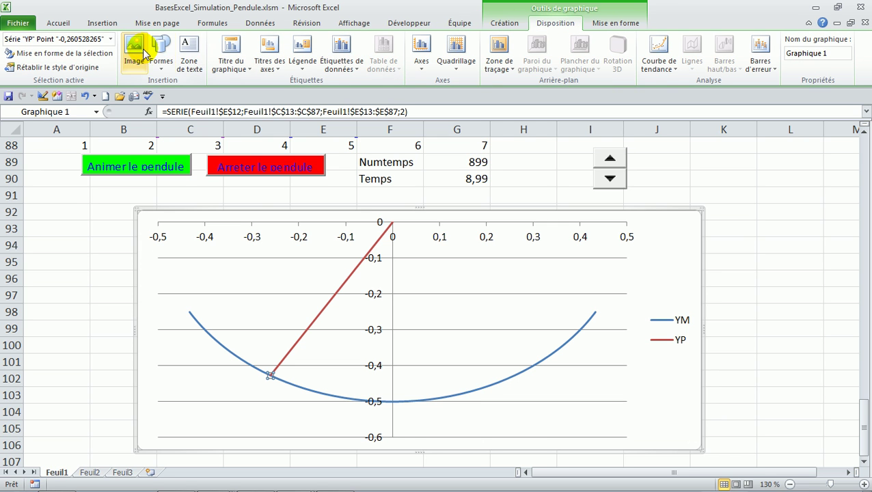
{"action": "left_click", "coordinate": [104, 56]}
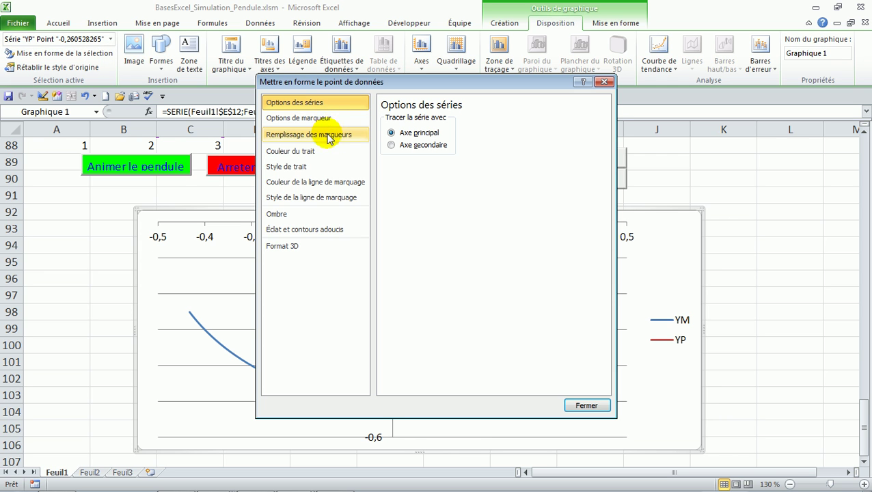
{"action": "left_click", "coordinate": [315, 168]}
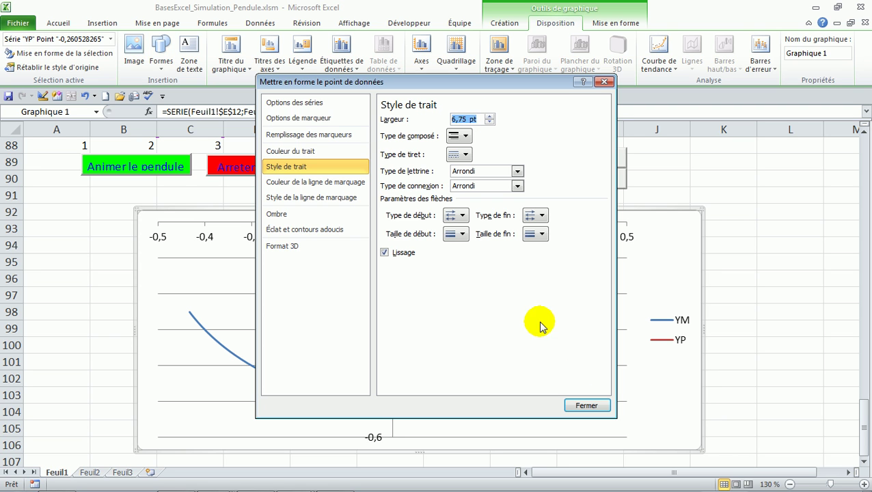
{"action": "left_click", "coordinate": [586, 406]}
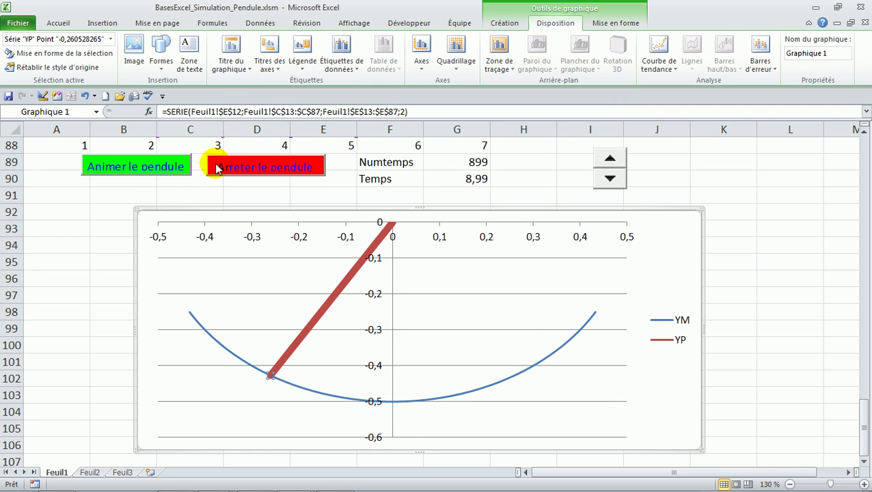
{"action": "left_click", "coordinate": [161, 172]}
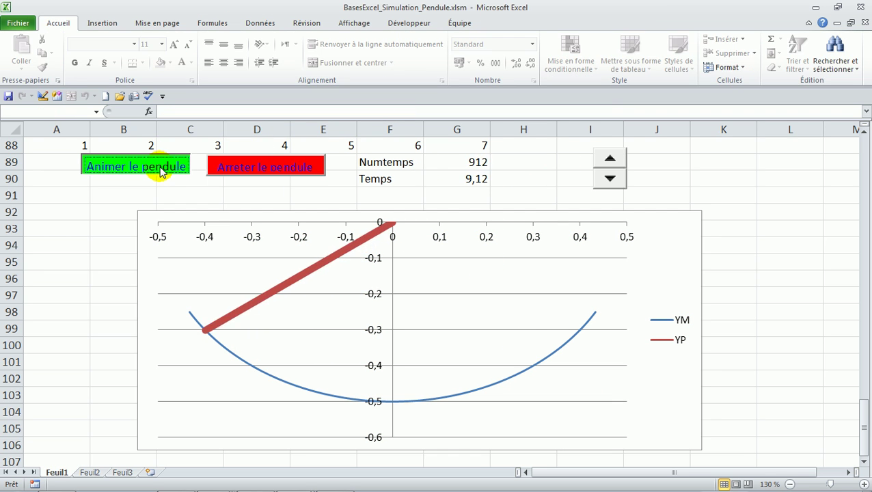
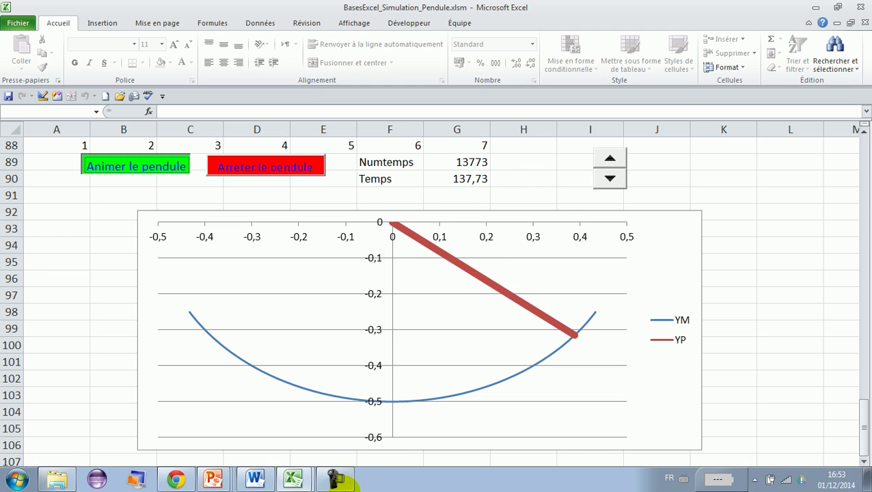
{"action": "left_click", "coordinate": [338, 480]}
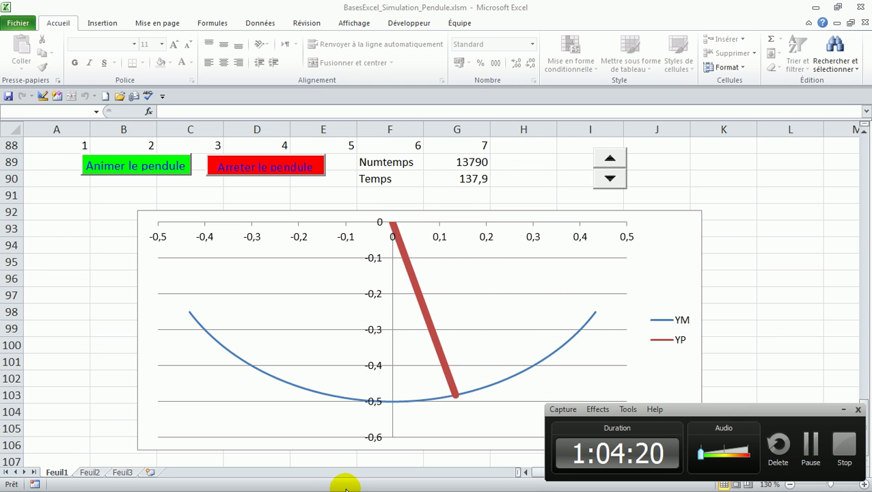